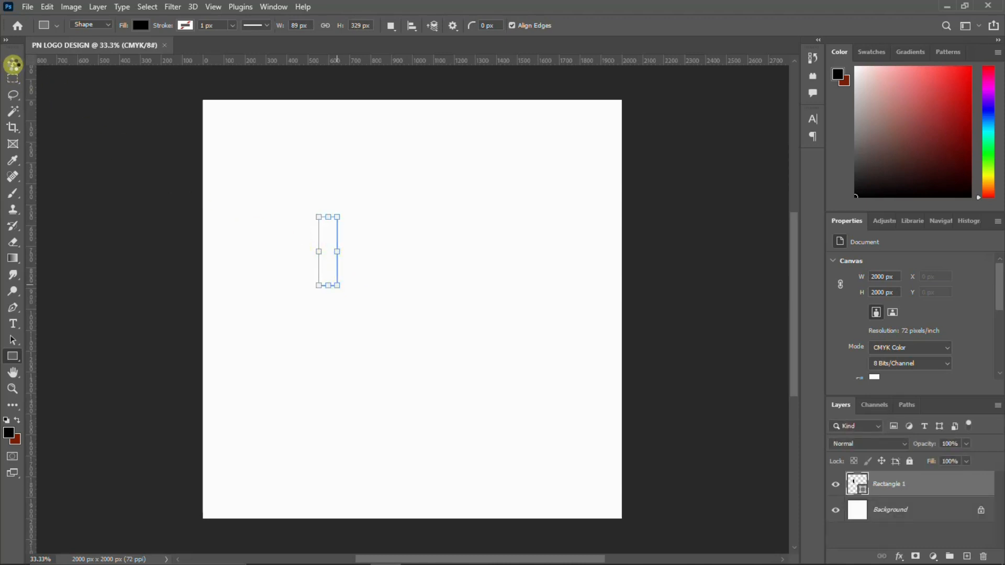
Nudge the black vertical bar down, then duplicate it, rotate the copy 90° and align it with the bar's upper end as a horizontal arm
click(13, 63)
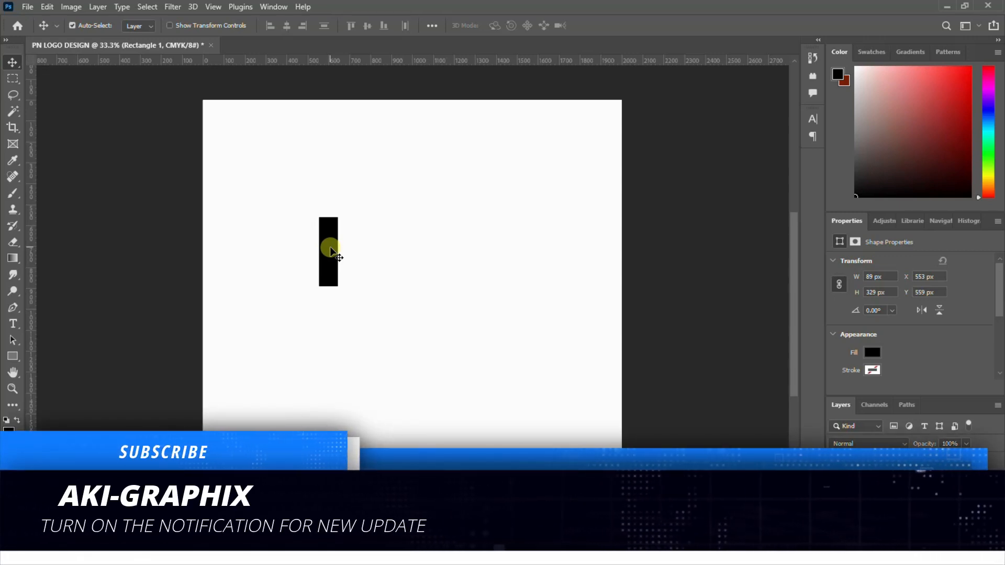
drag(330, 246, 333, 248)
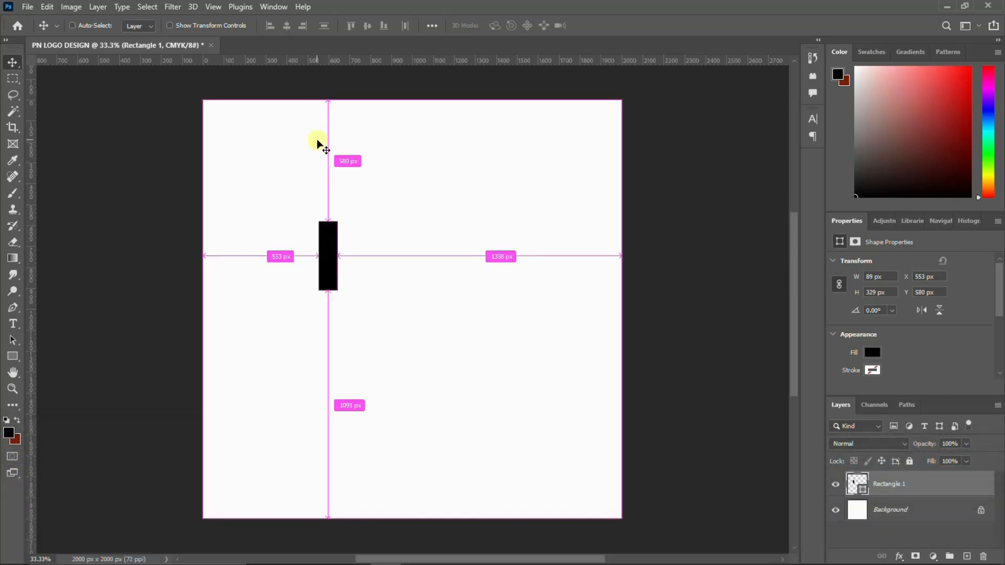
key(ctrl+j)
key(ctrl+t)
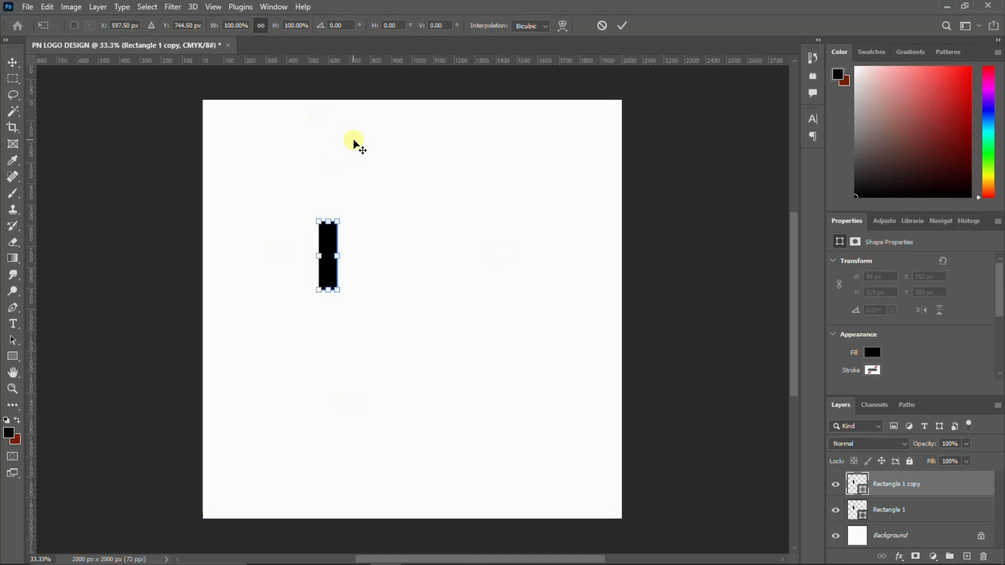
drag(355, 217, 371, 285)
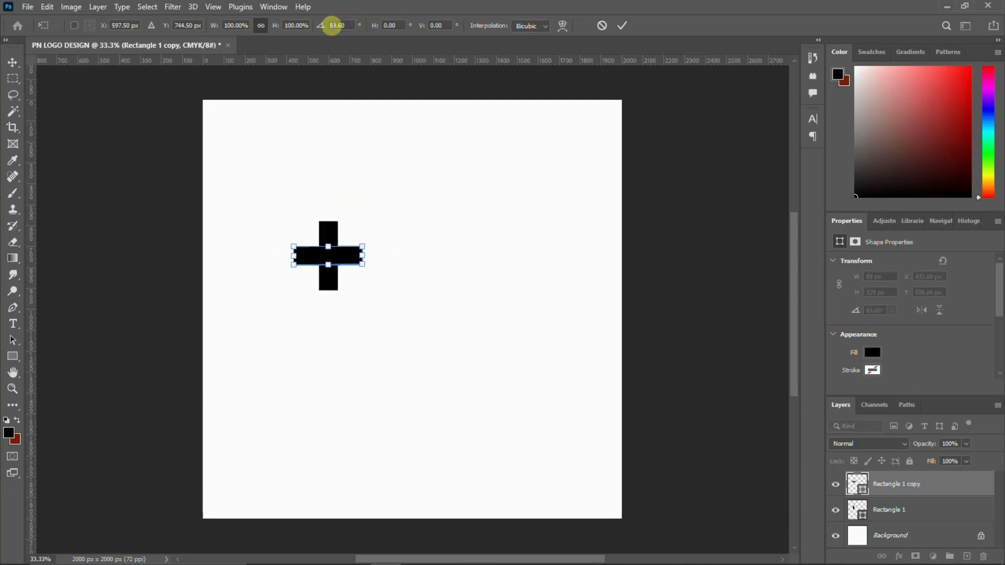
text(90)
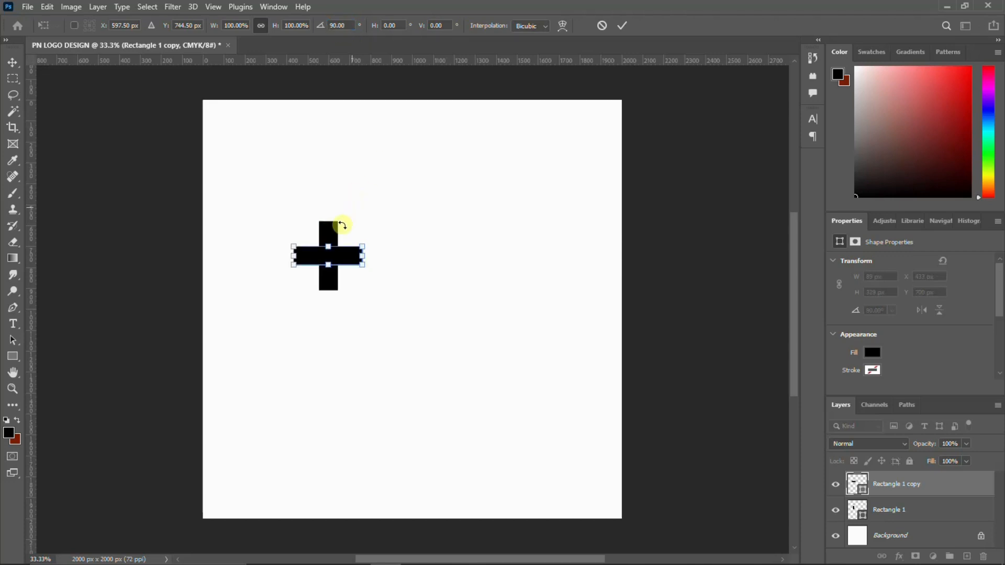
key(Return)
drag(330, 261, 355, 236)
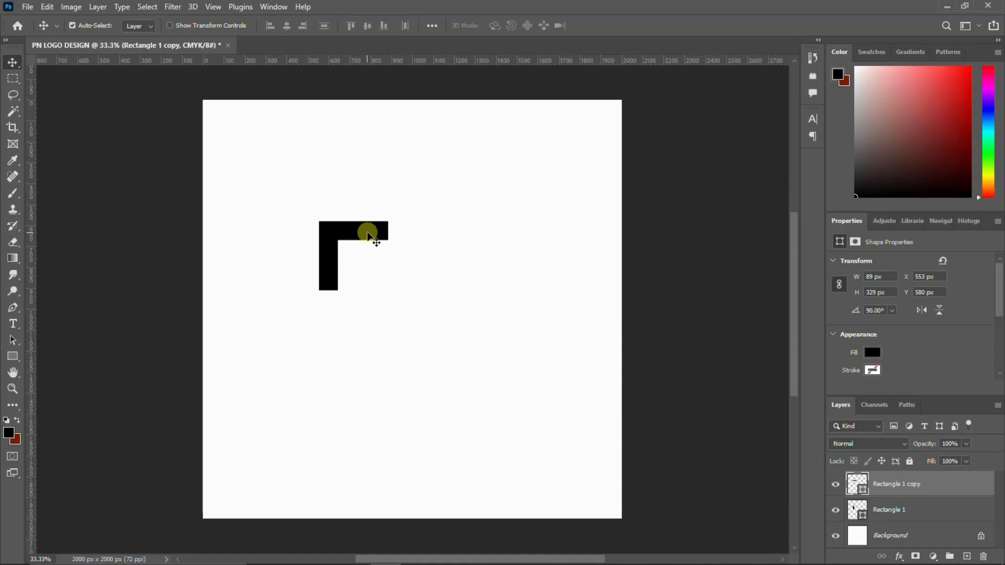
Copy the horizontal arm above itself, and join the right ends of both arms with another copy rotated 90°
drag(368, 234, 367, 185)
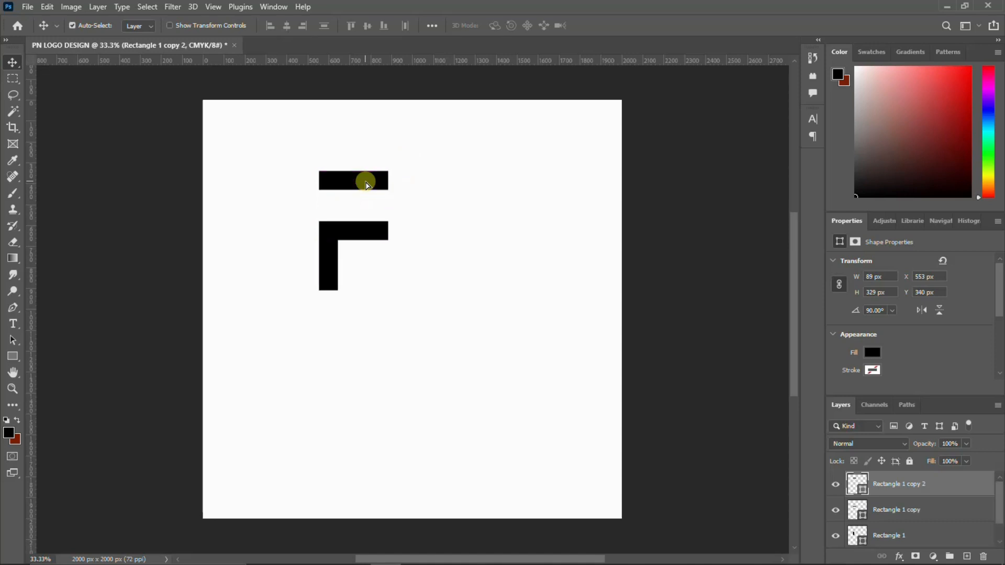
drag(363, 184, 435, 238)
key(ctrl+t)
click(339, 25)
text(90)
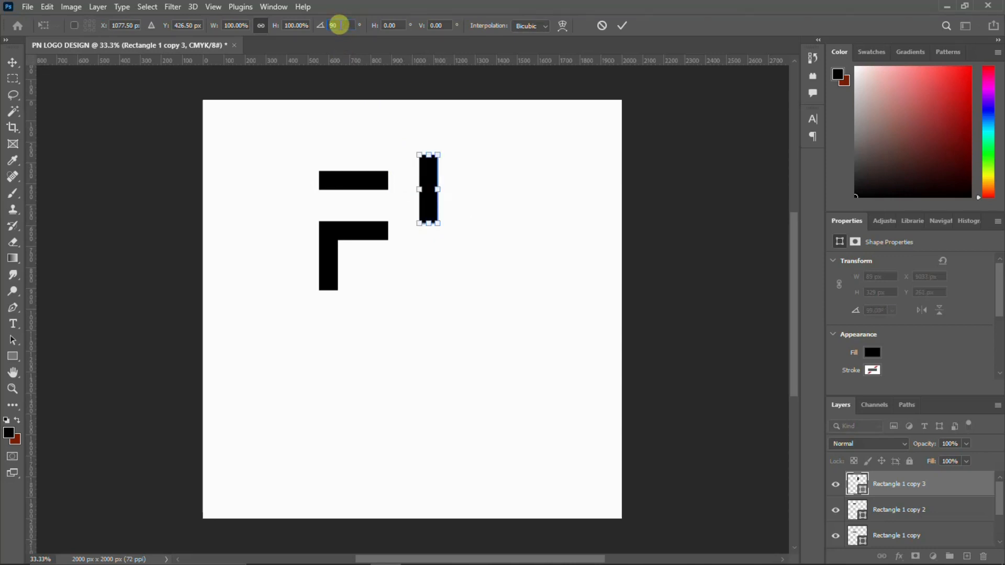
drag(428, 176, 390, 188)
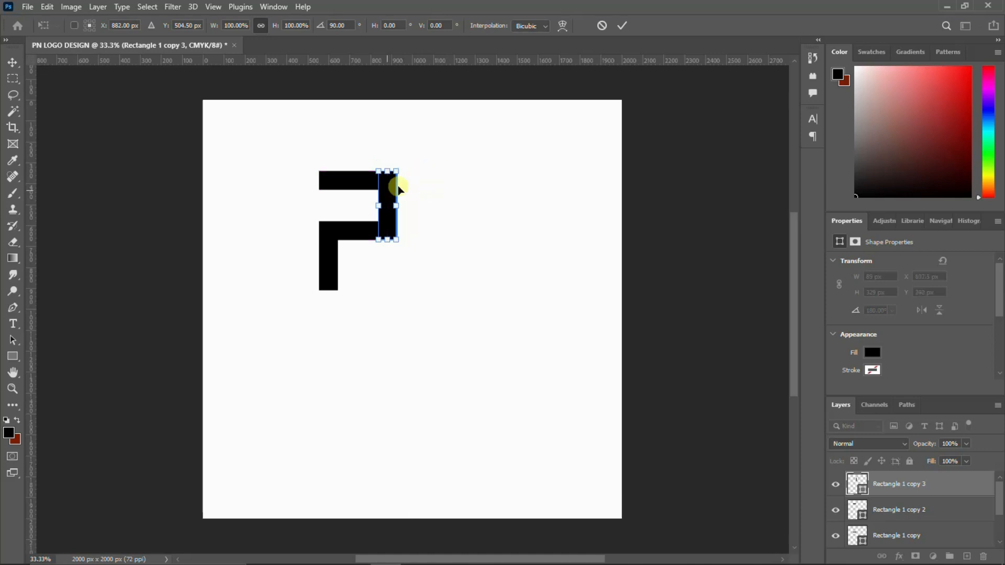
key(Return)
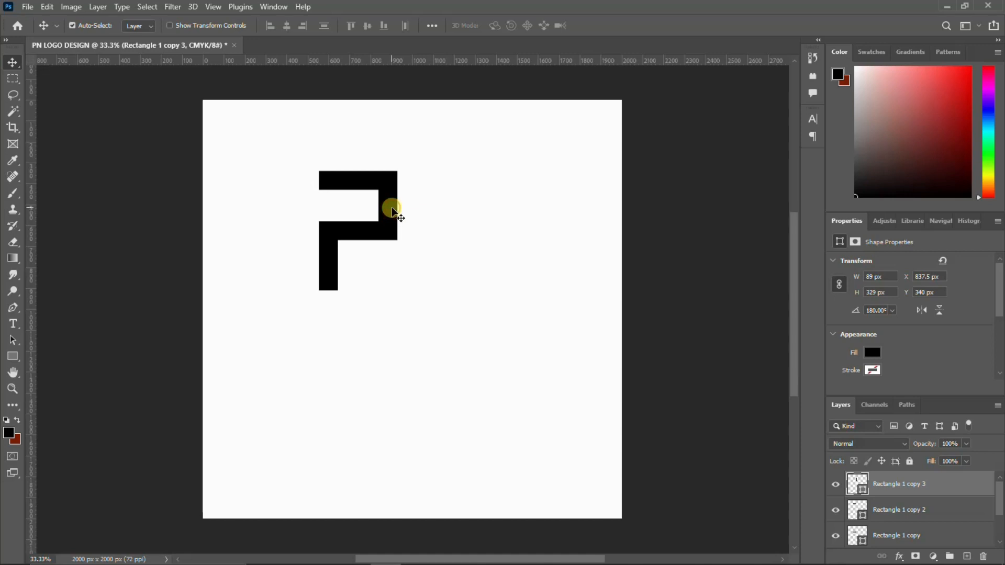
Stretch the right vertical bar down to the baseline of the left bar, making it 569 px tall
key(ctrl+t)
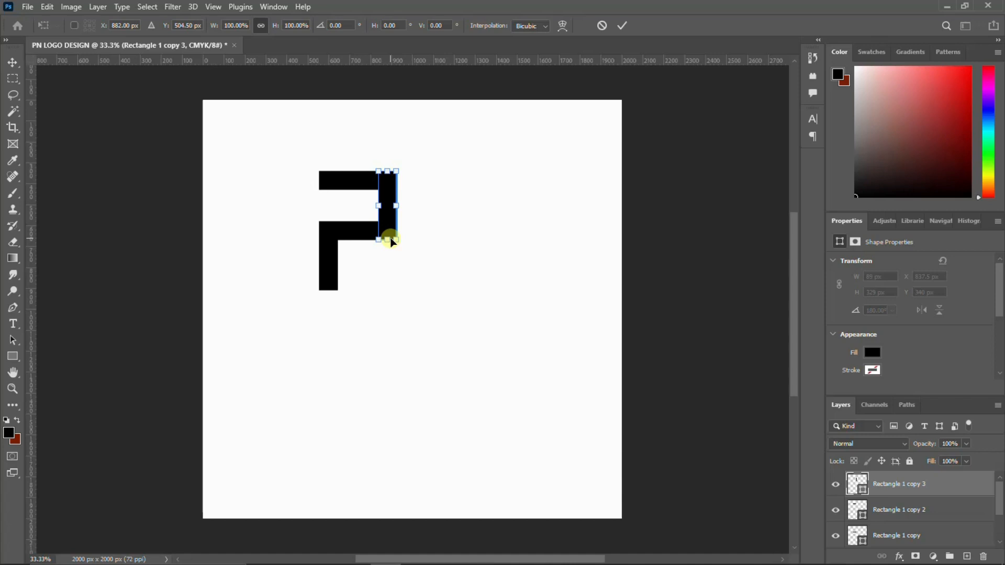
drag(392, 242, 384, 293)
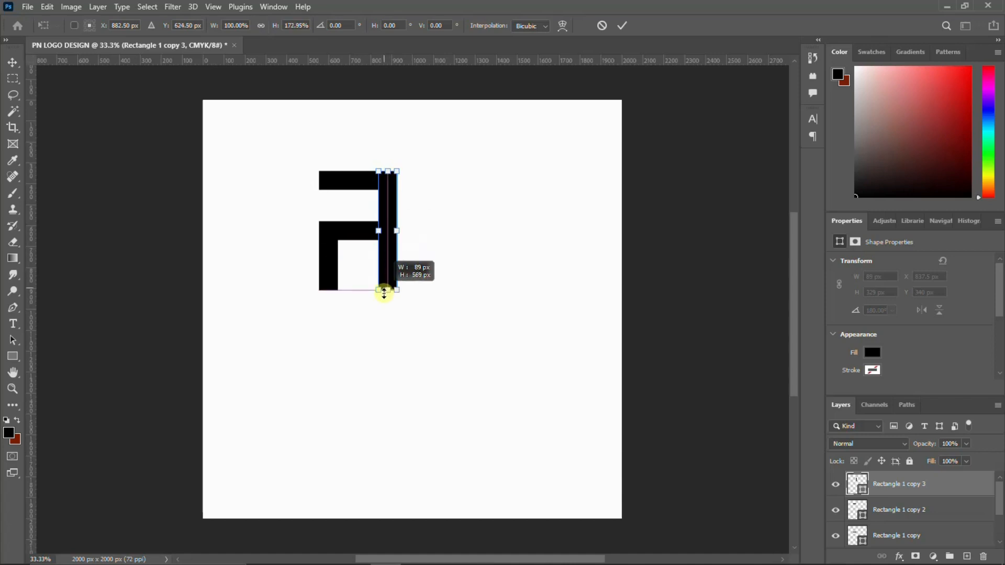
key(Return)
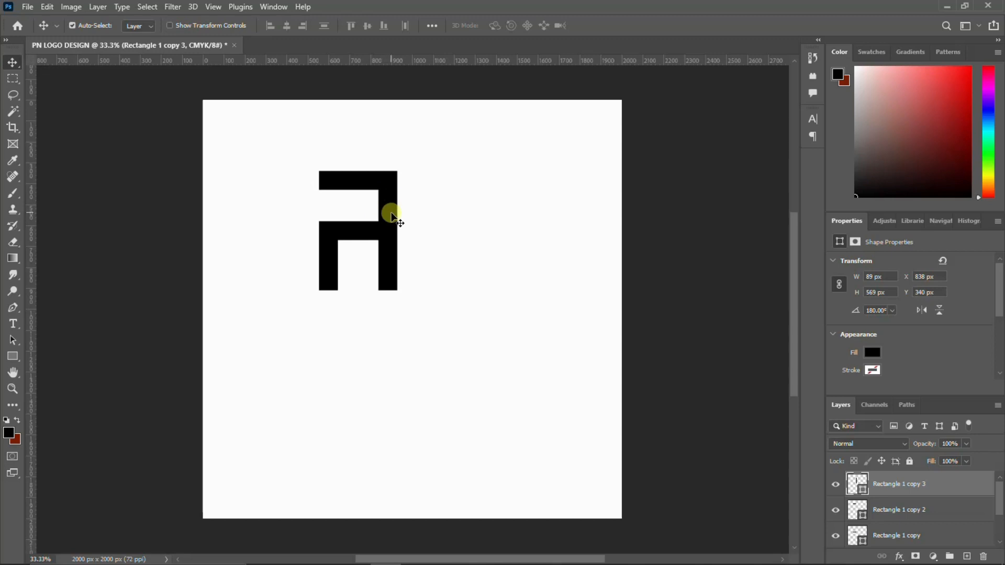
Copy the tall bar to the right with a 196 px gap, and add horizontal guides along the top and bottom edges of the letters
drag(392, 216, 448, 221)
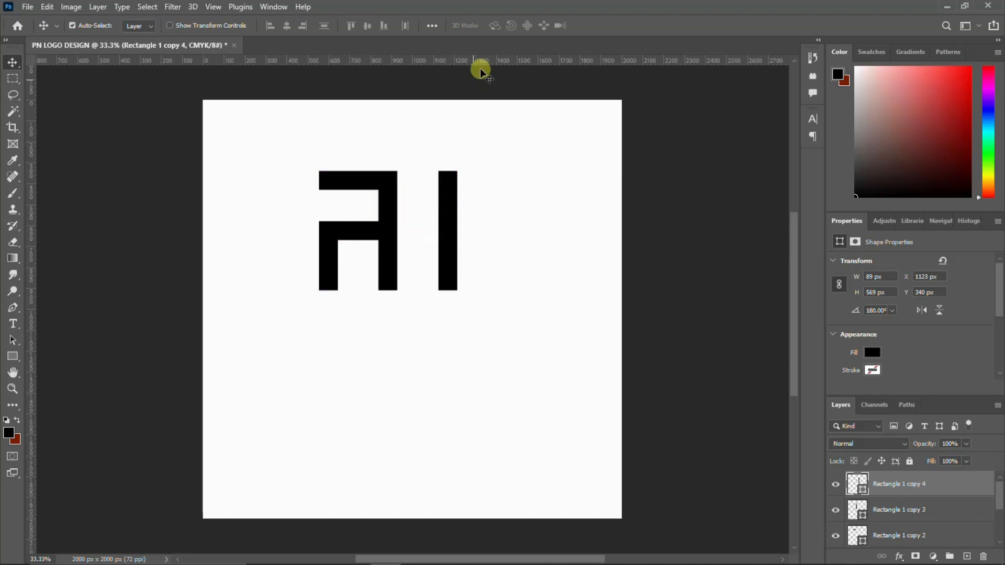
drag(489, 61, 482, 167)
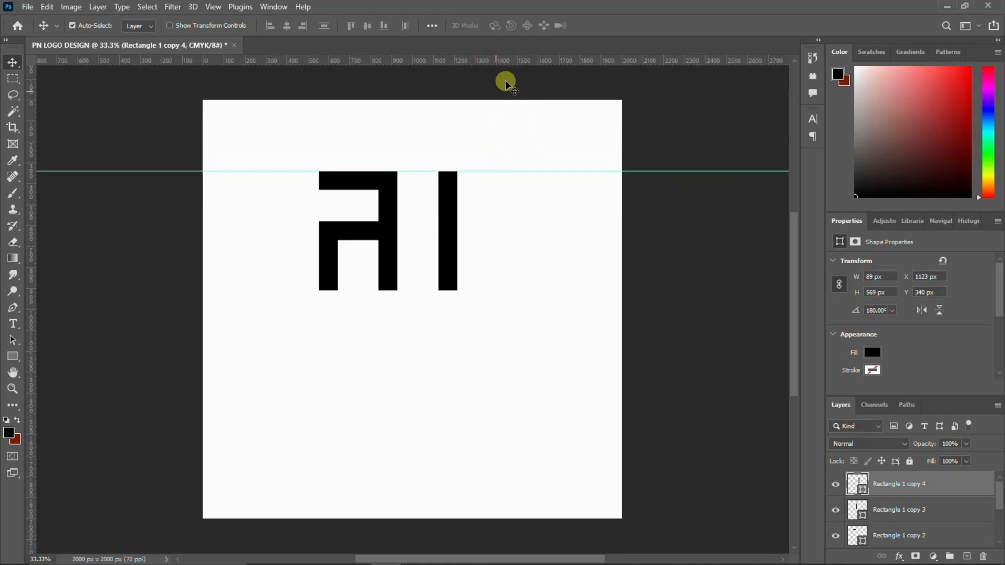
drag(518, 69, 492, 289)
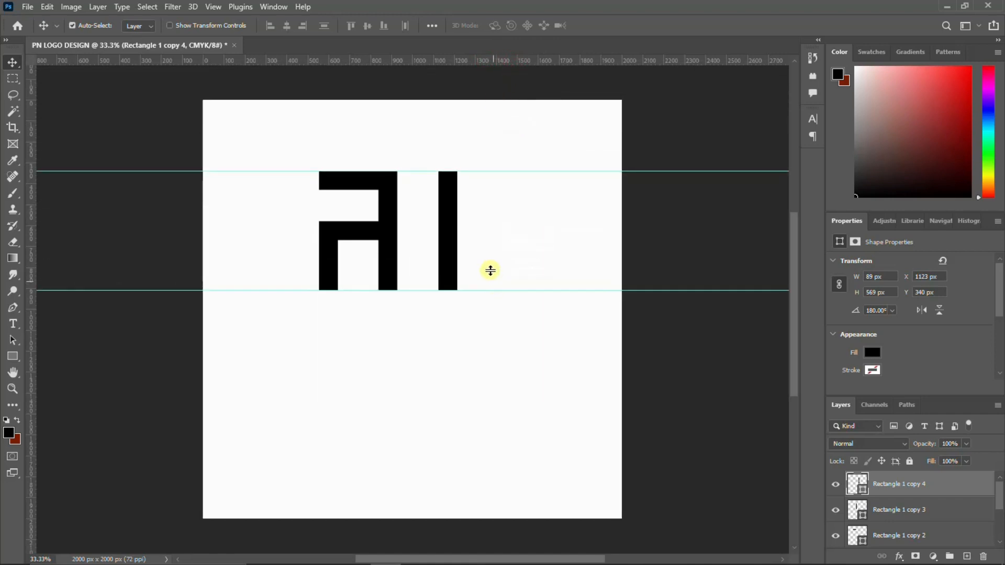
Duplicate the rightmost bar, rotate the copy to about -28° and lengthen it to about 755 px as the diagonal of the N
click(448, 224)
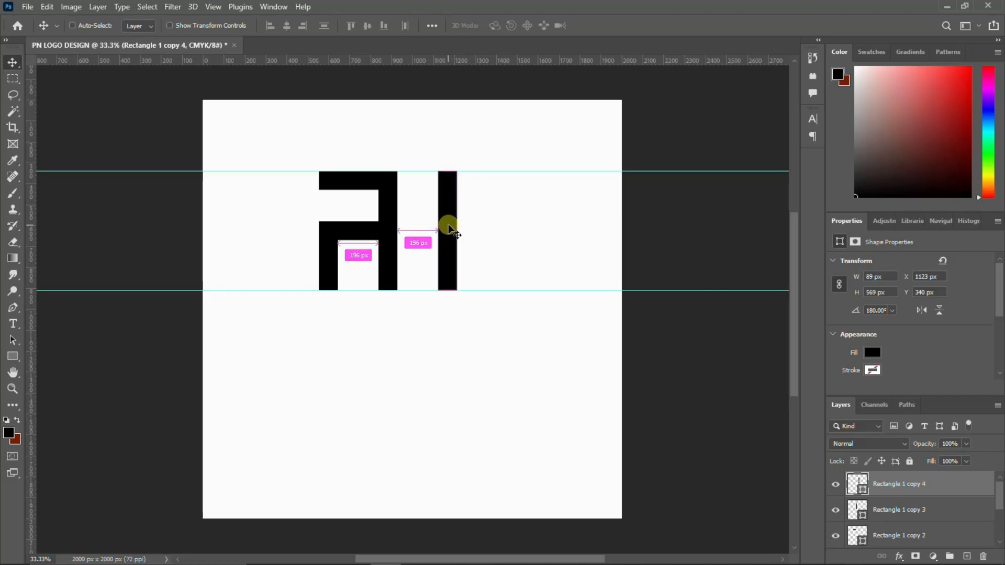
key(ctrl+j)
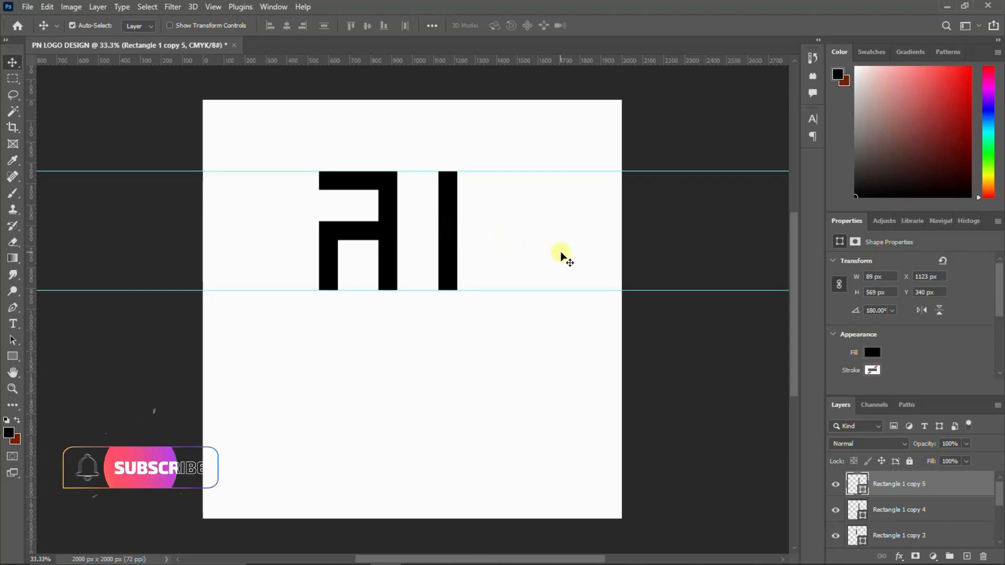
key(ctrl+t)
drag(491, 215, 468, 203)
drag(453, 238, 429, 243)
drag(451, 281, 466, 289)
drag(387, 179, 373, 165)
drag(492, 242, 427, 257)
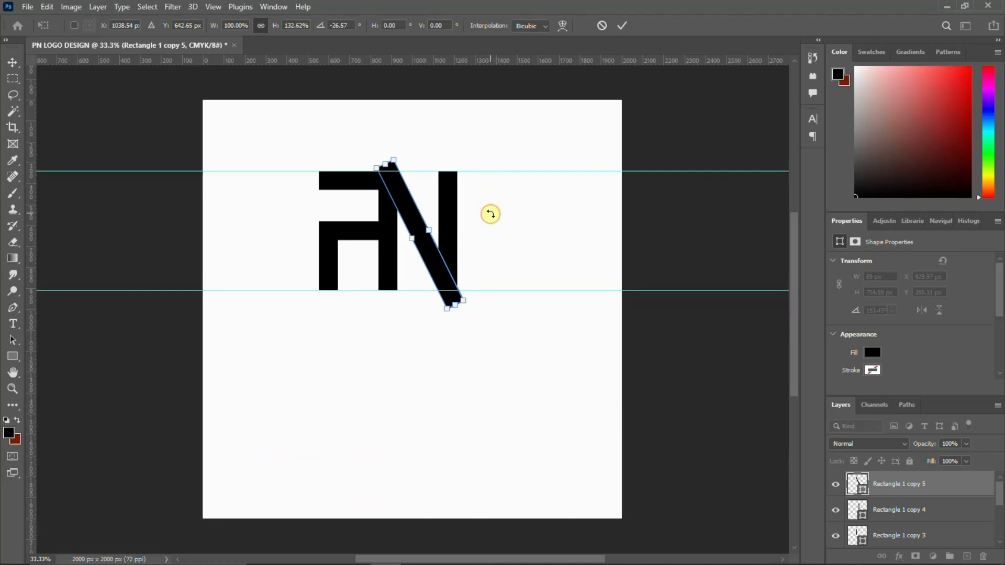
drag(487, 211, 467, 220)
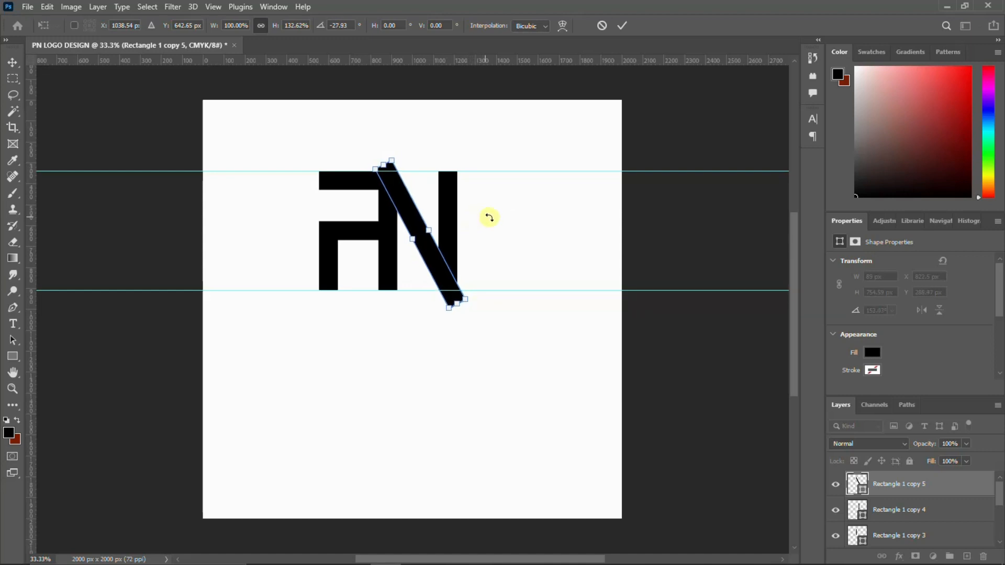
key(Return)
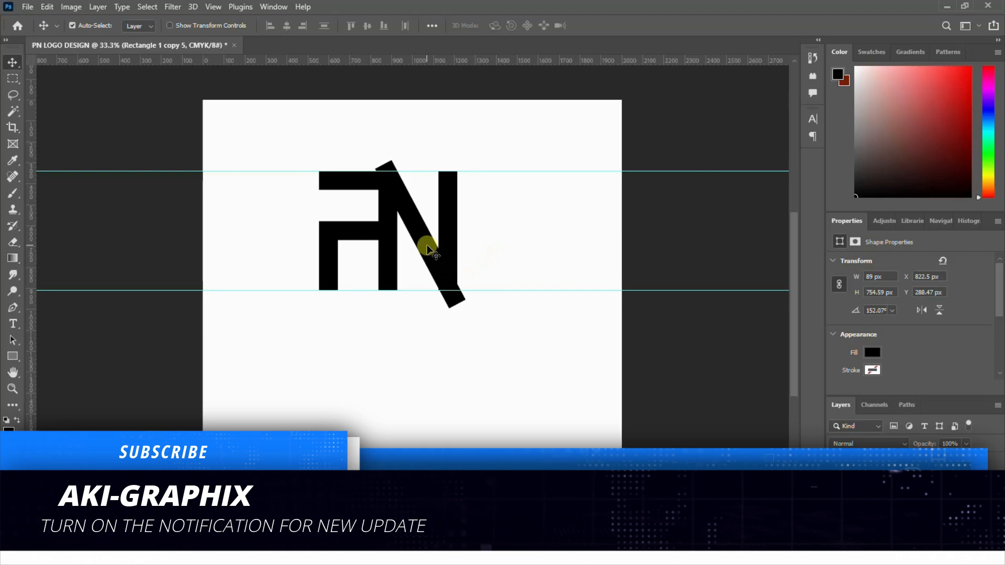
Rotate the diagonal bar by another 1.23° and nudge it left and up so it lines up with both stems of the N
key(ctrl+t)
drag(483, 249, 427, 253)
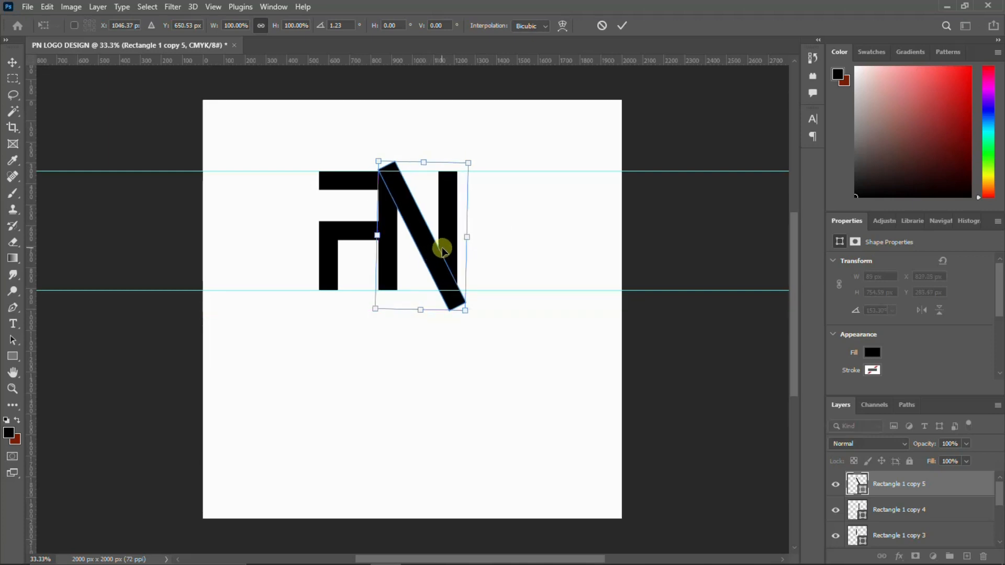
key(Left)
key(Left)
key(Left)
key(Left)
key(Left)
key(Left)
key(Left)
key(Left)
key(Left)
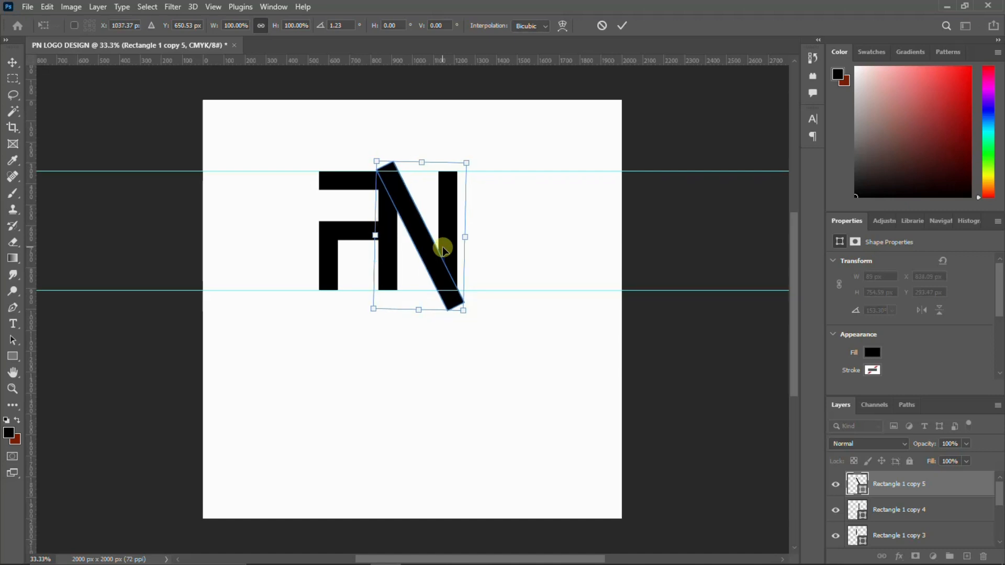
key(Up)
key(Up)
key(Up)
key(Up)
key(Up)
key(Up)
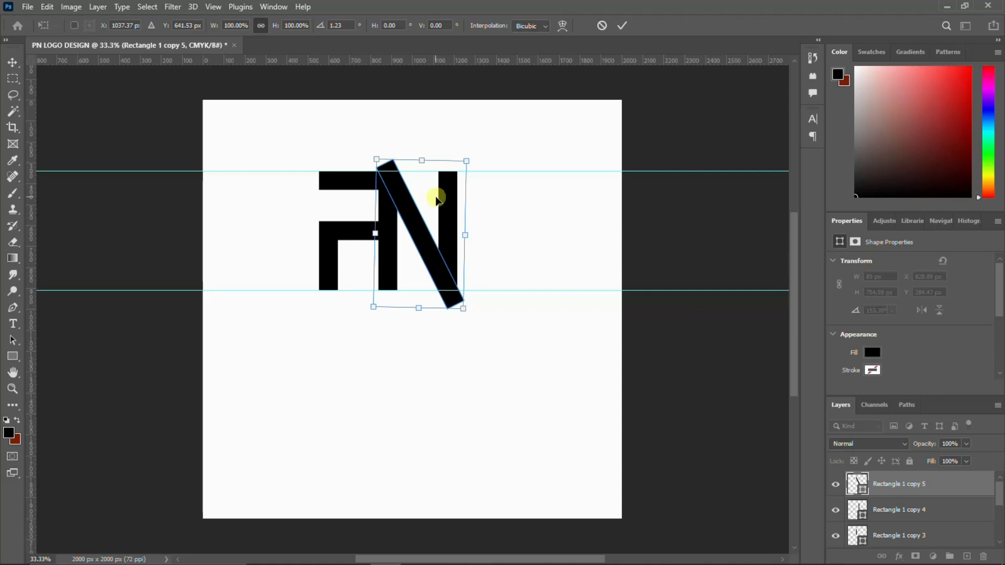
key(Return)
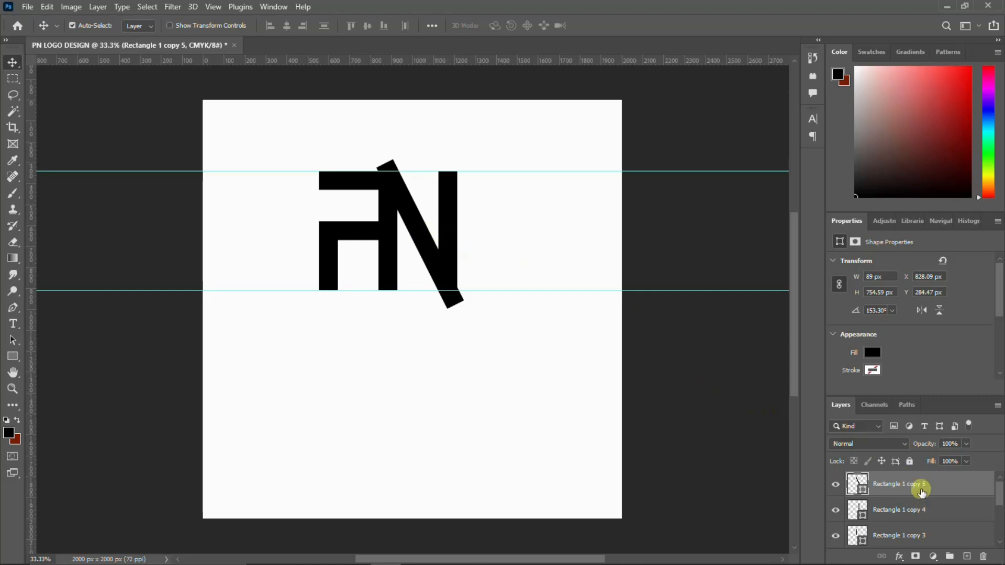
Rasterize the diagonal bar's shape layer, Rectangle 1 copy 5
key(ctrl+plus)
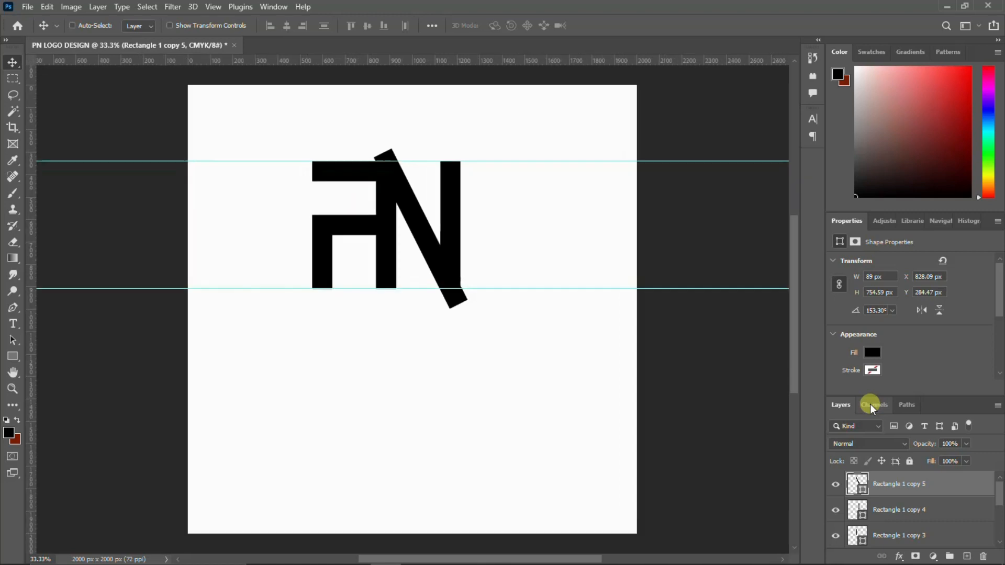
key(ctrl+plus)
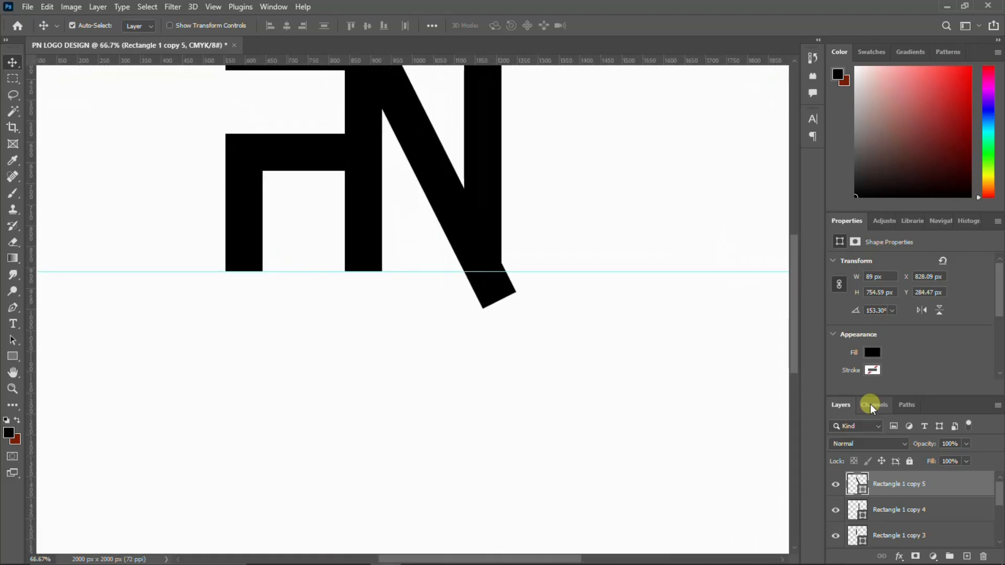
scroll(870, 384, up, 3)
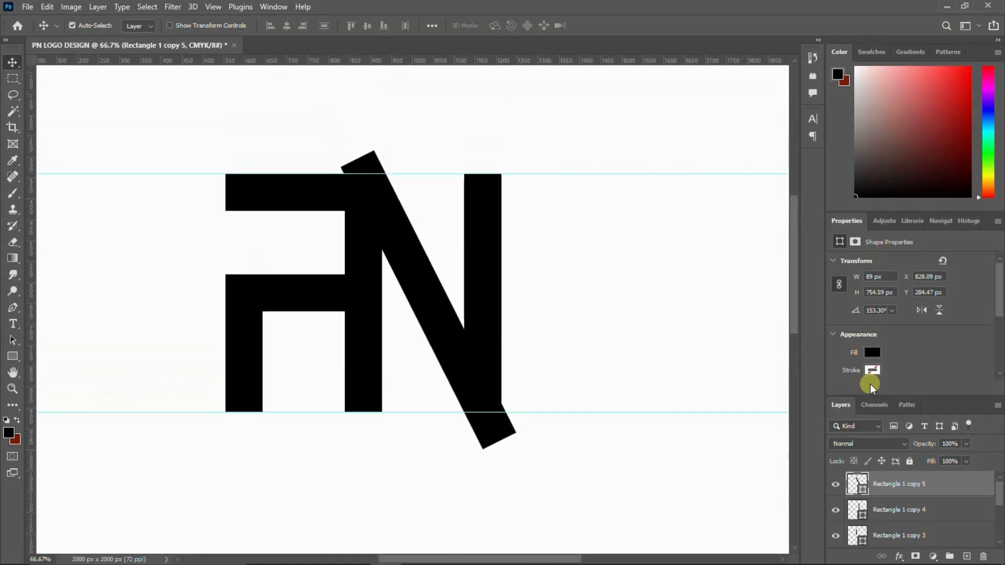
click(12, 78)
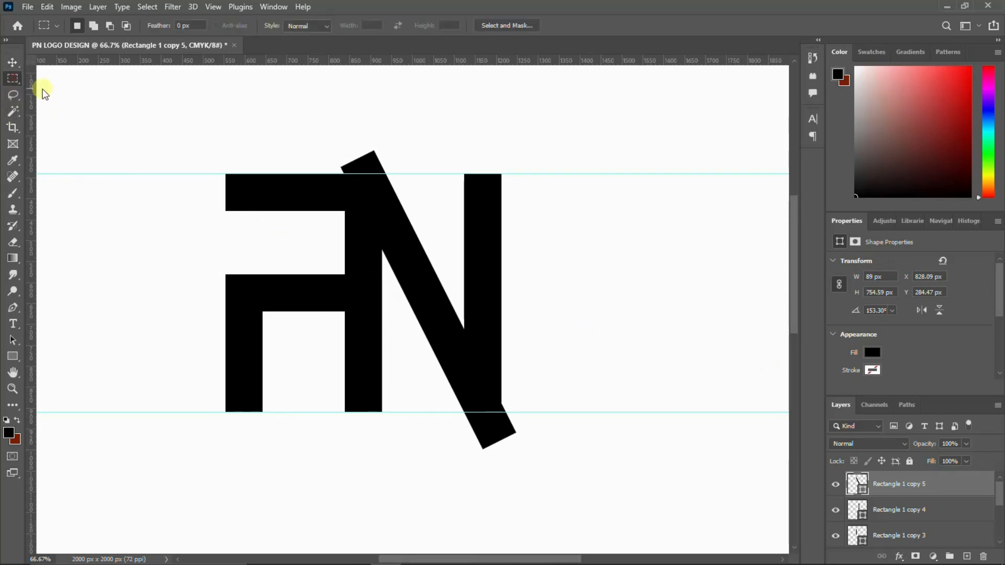
click(926, 487)
click(832, 485)
click(832, 485)
right_click(940, 491)
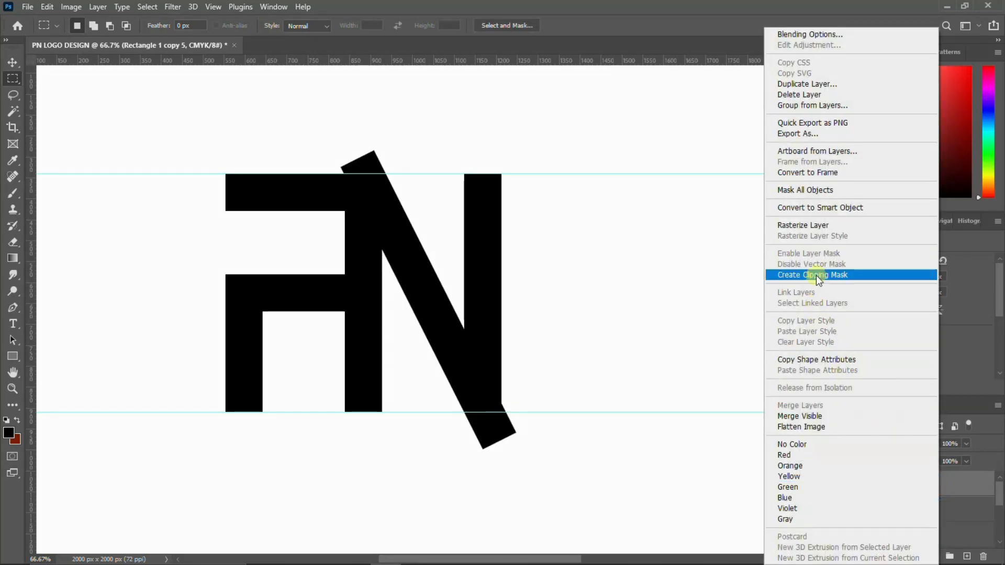
click(812, 225)
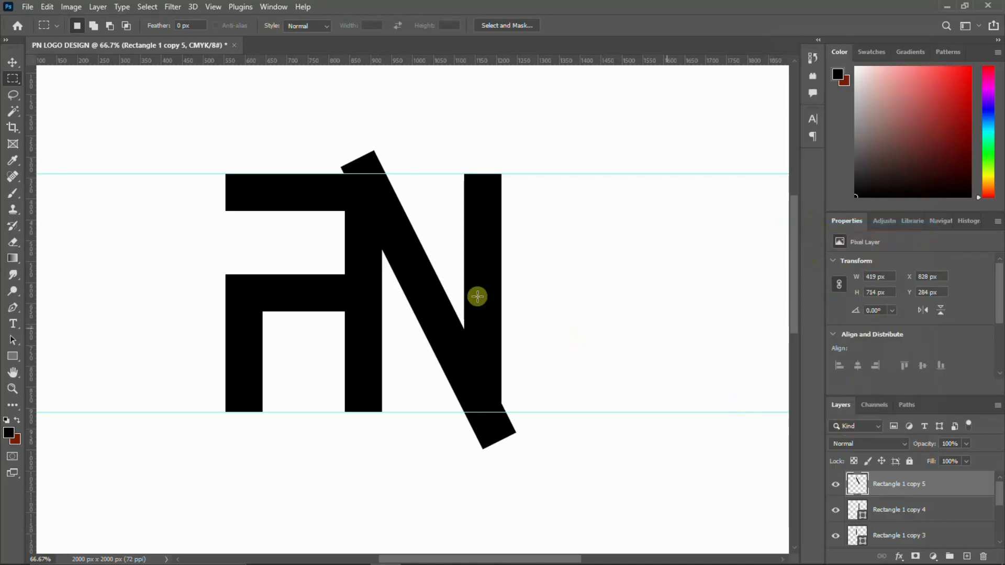
Trim the diagonal's ends with rectangular selections, deleting the parts above the upper guide and below the lower guide
drag(261, 95, 415, 172)
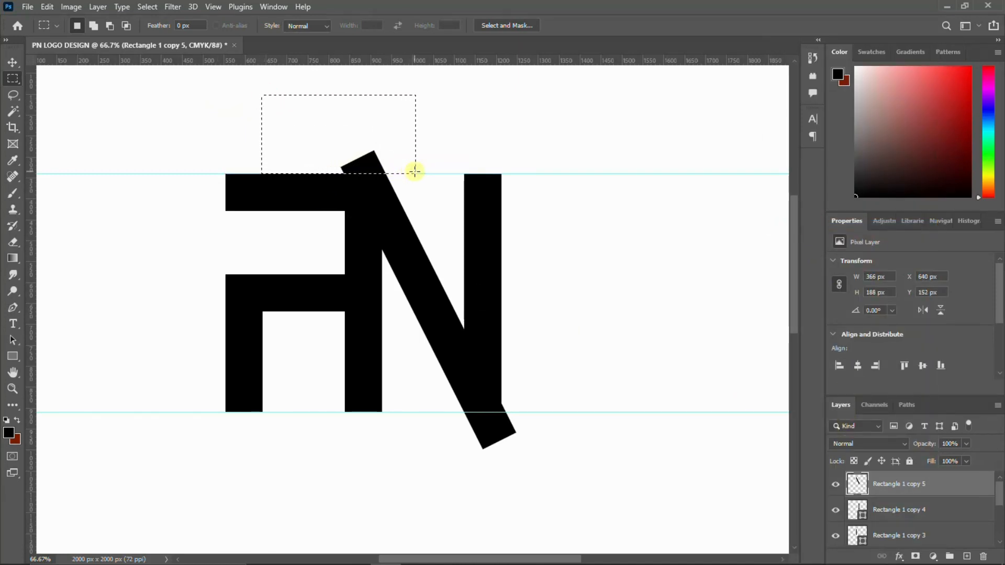
key(Delete)
drag(584, 473, 411, 412)
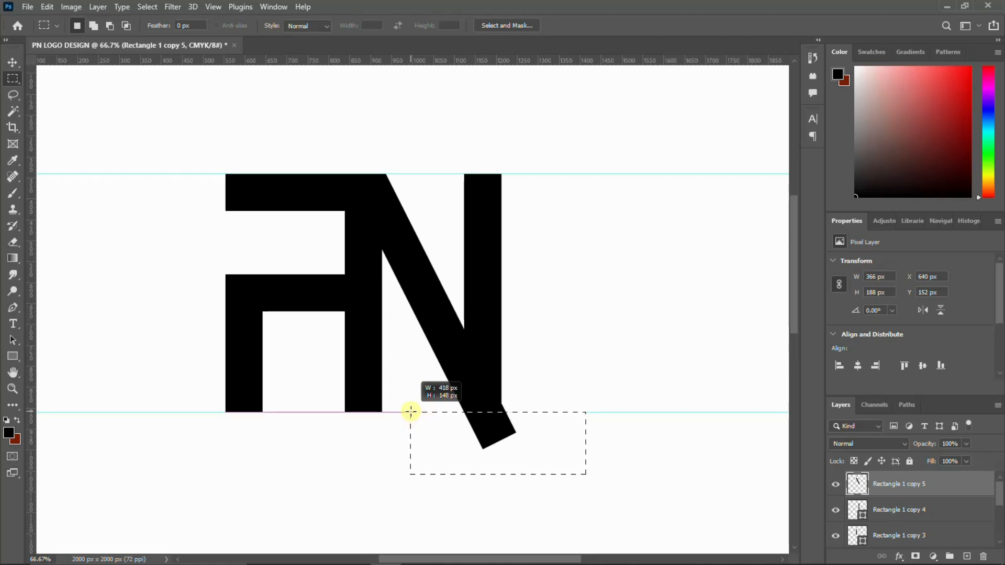
drag(411, 412, 411, 411)
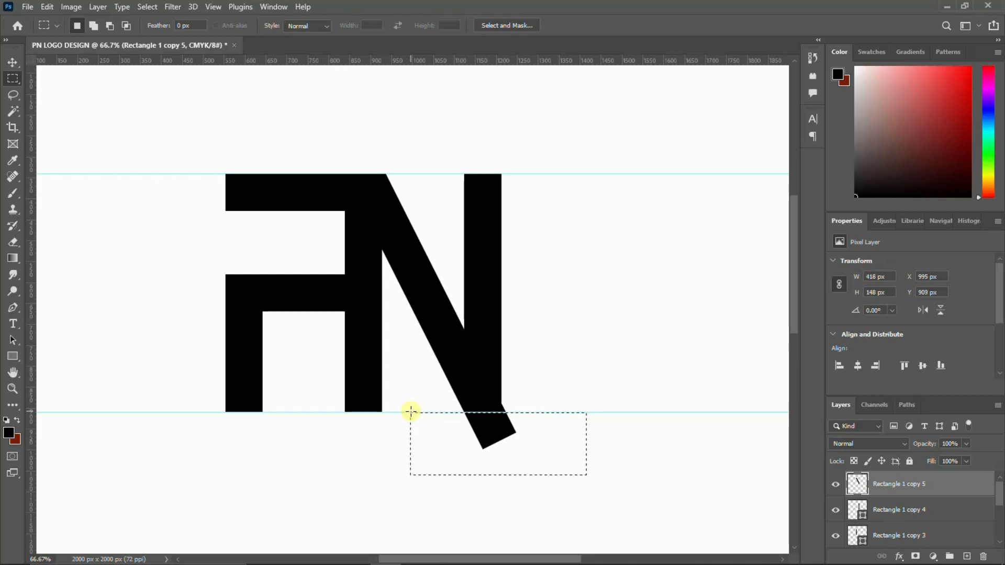
key(Delete)
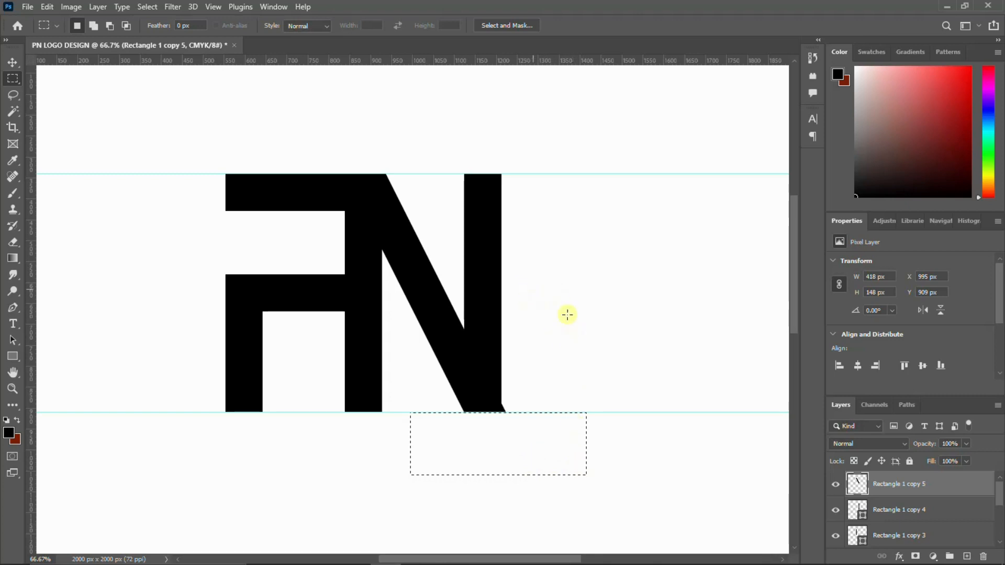
Place a vertical guide on the outer edge of the N's right stem and delete the diagonal's corner that sticks out past it
drag(625, 470, 561, 382)
key(ctrl+d)
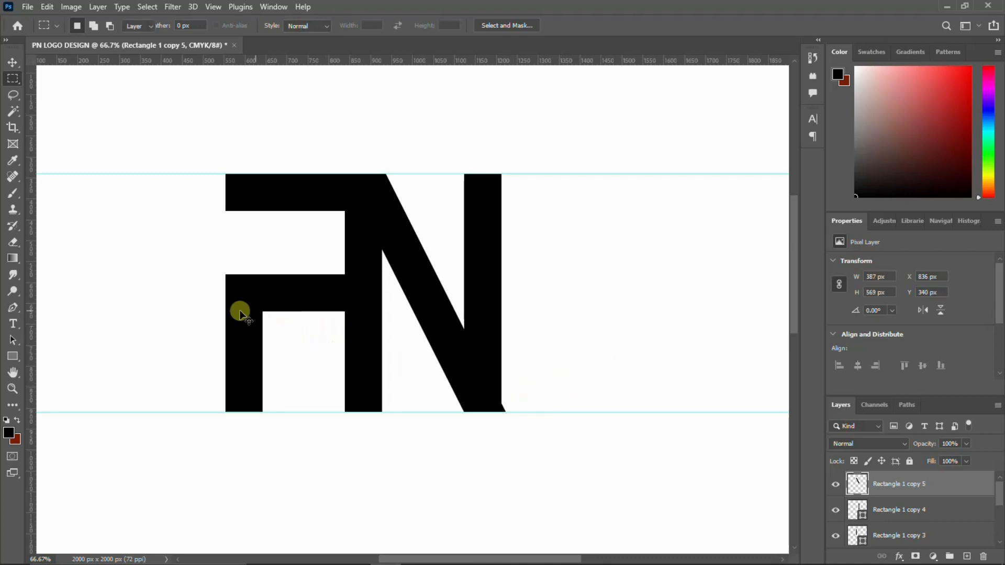
key(v)
drag(30, 265, 500, 359)
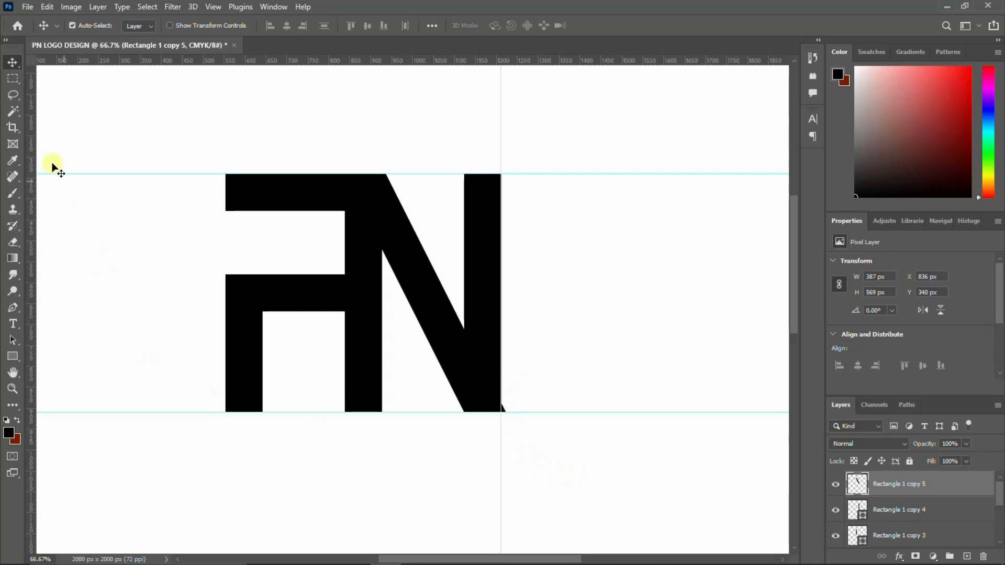
click(13, 79)
drag(600, 451, 501, 366)
key(Delete)
key(ctrl+d)
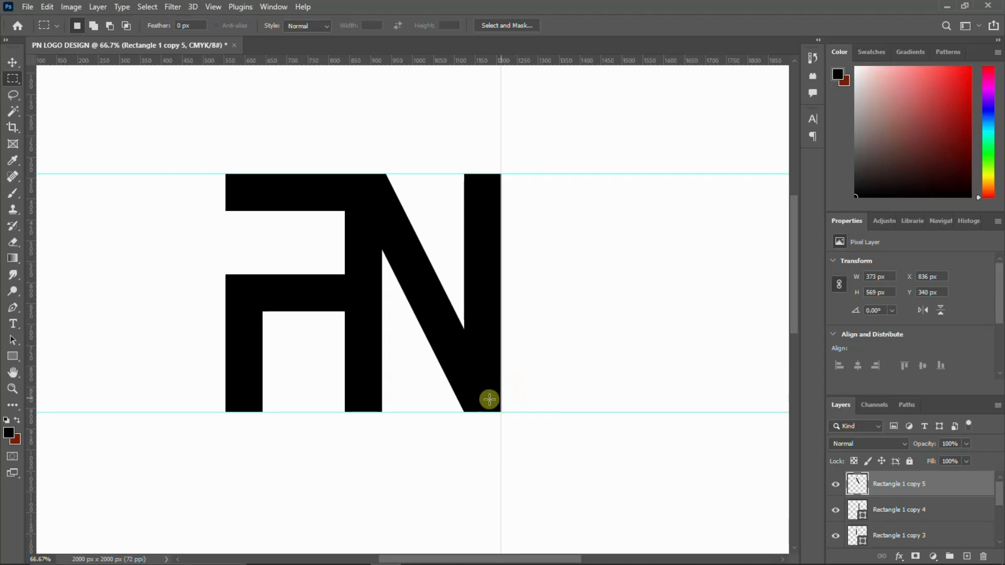
key(v)
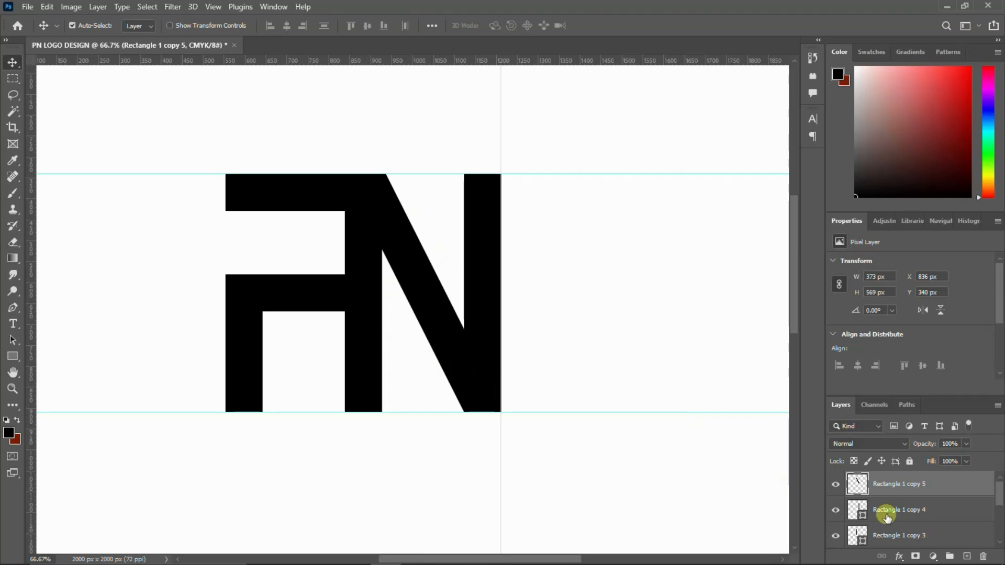
Fill the N's right stem, Rectangle 1 copy 4, with the recently used pale yellow (C 1, M 0, Y 27, K 0)
click(836, 511)
click(835, 510)
click(863, 515)
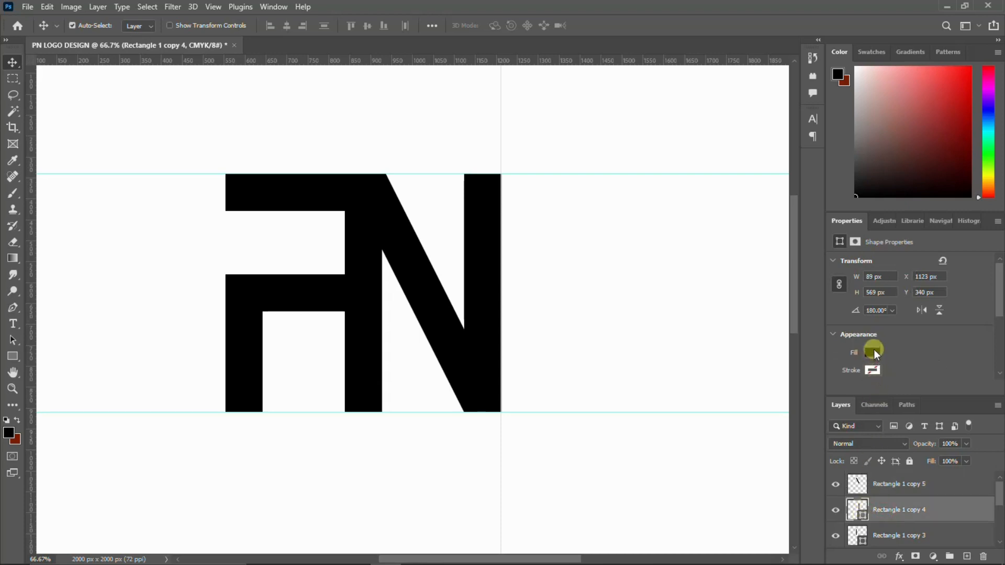
click(873, 351)
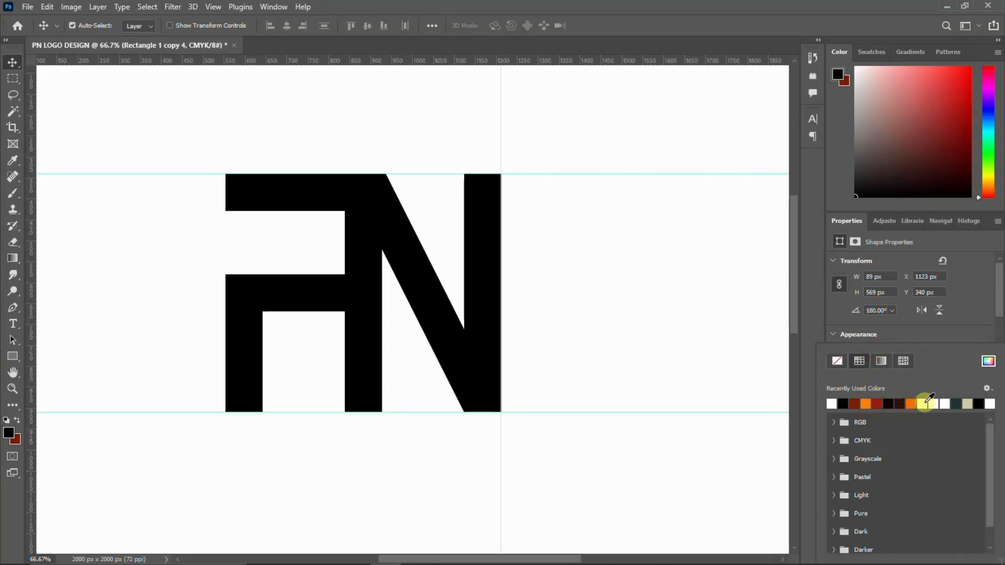
click(956, 403)
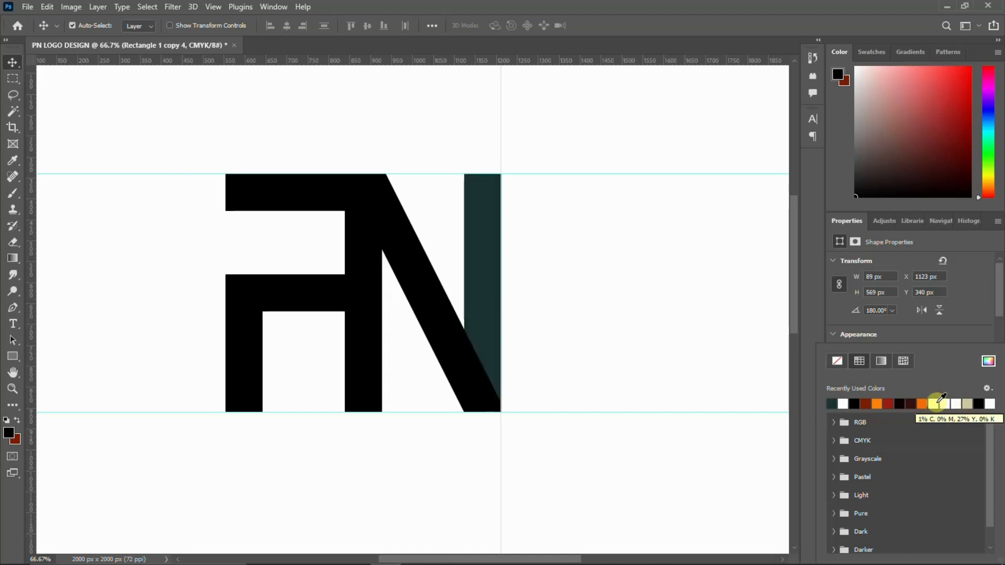
click(935, 403)
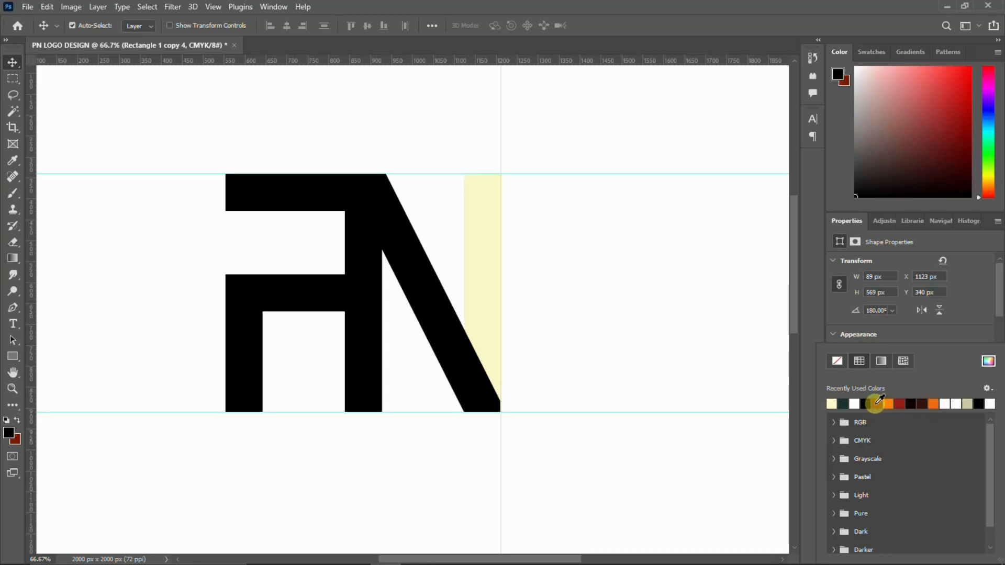
click(417, 292)
Add a Color Overlay to the diagonal bar, Rectangle 1 copy 5, sampling the right stem's pale yellow (#fdf9c8)
click(889, 485)
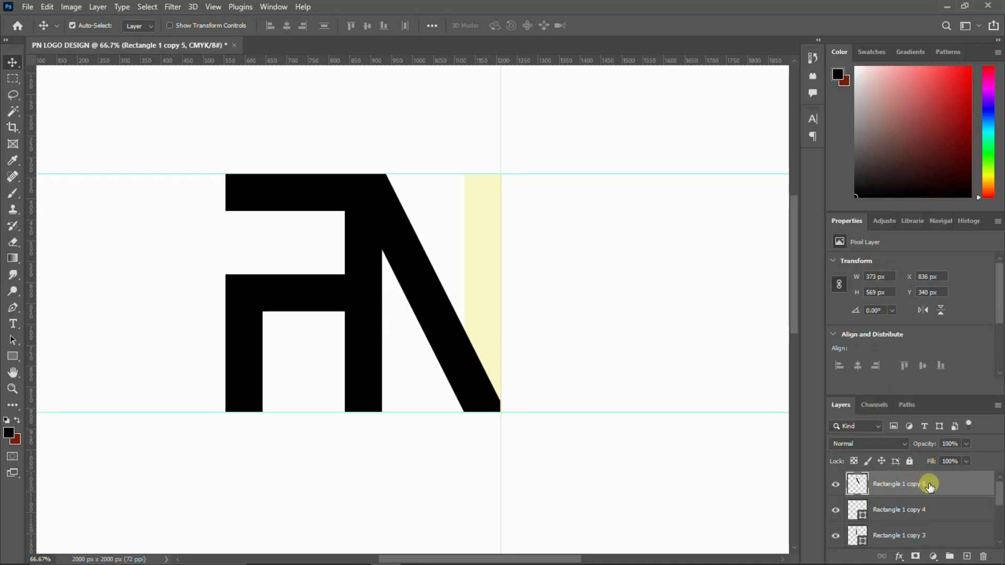
click(900, 557)
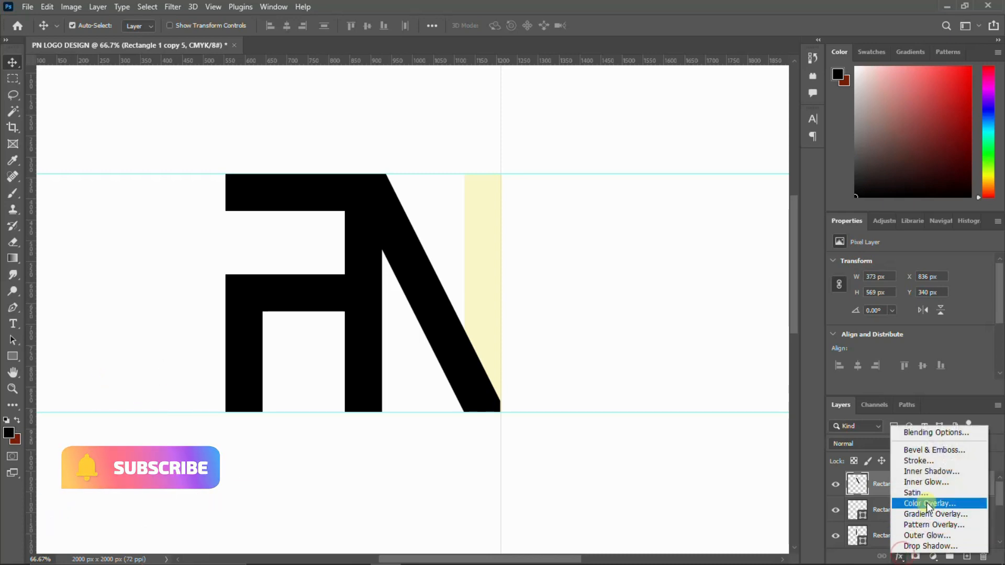
click(926, 503)
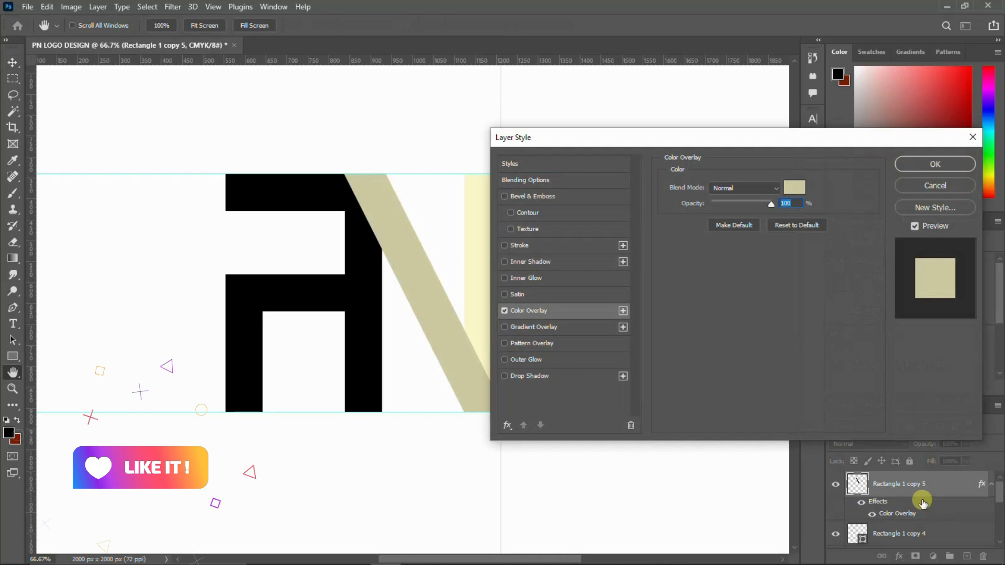
click(795, 187)
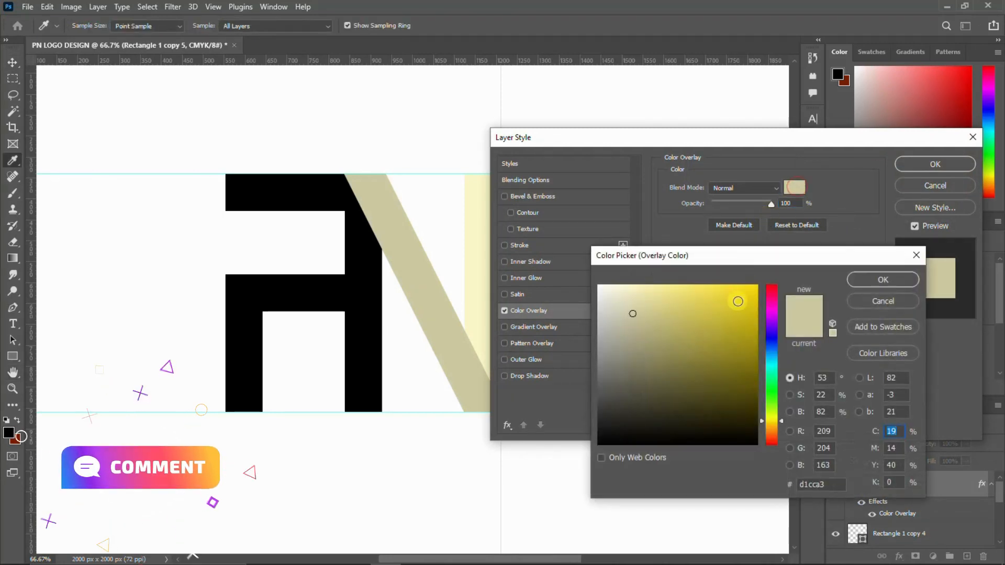
click(480, 226)
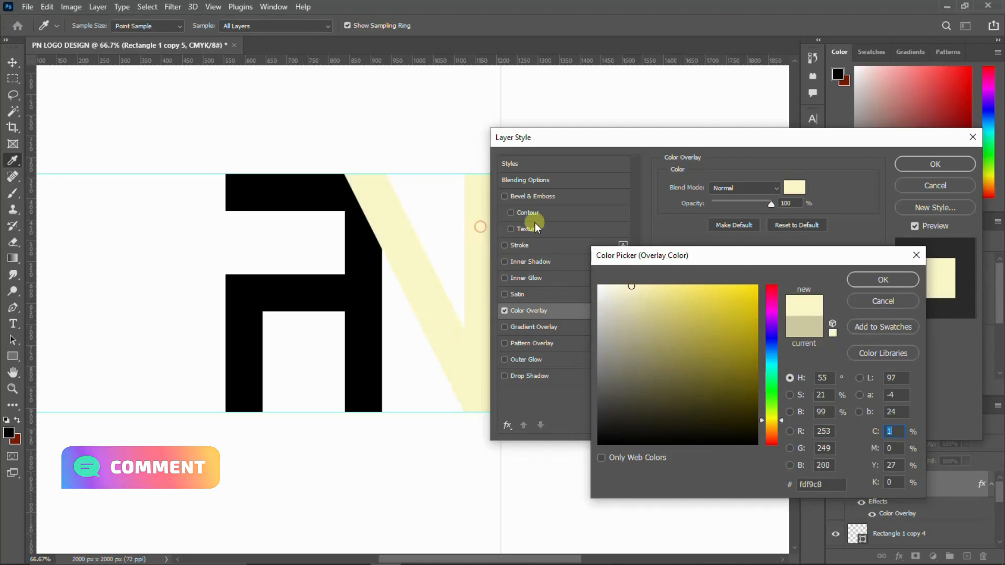
click(883, 278)
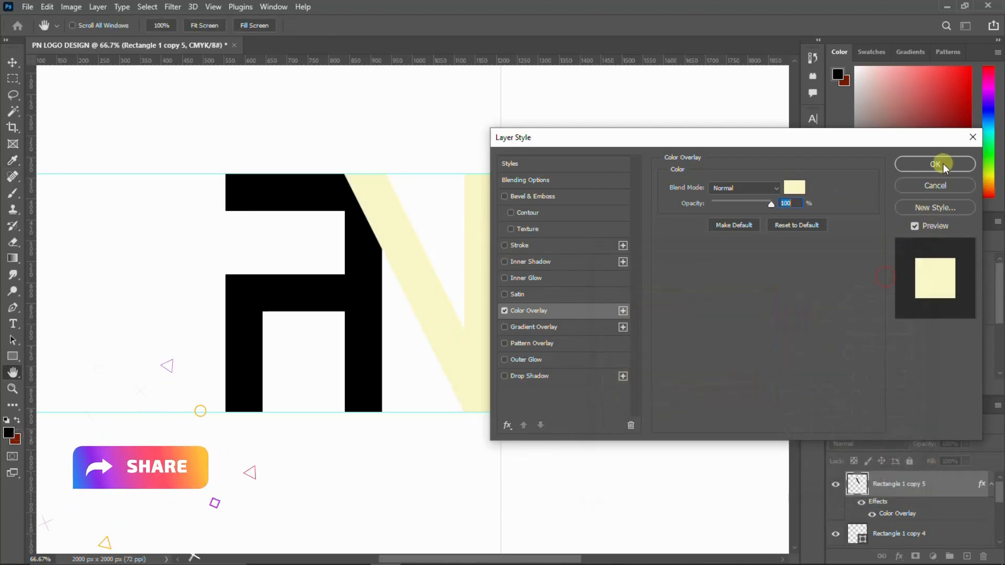
click(935, 164)
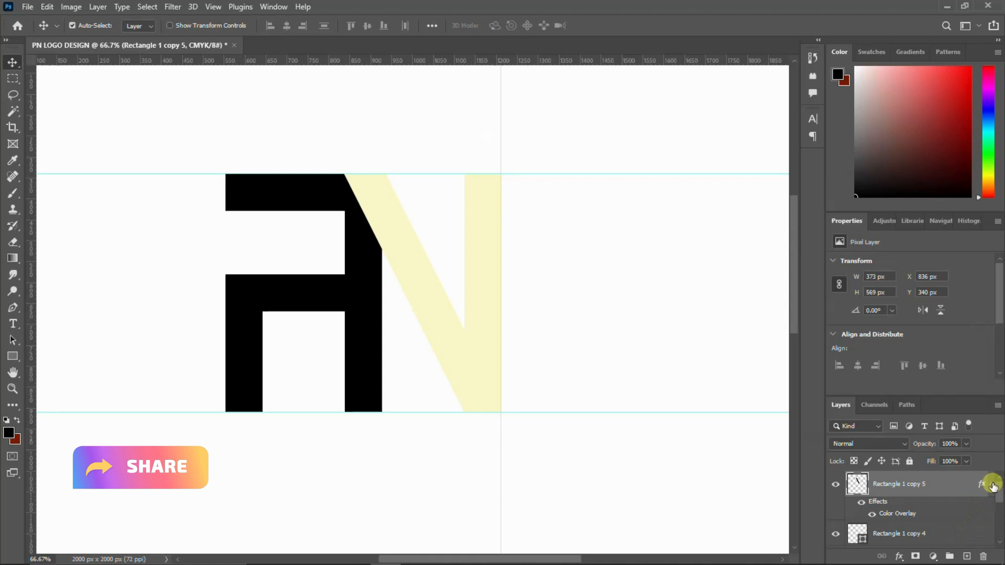
click(989, 485)
Fill the tall black stem and the middle horizontal bar of the P with the recently used dark teal
click(366, 347)
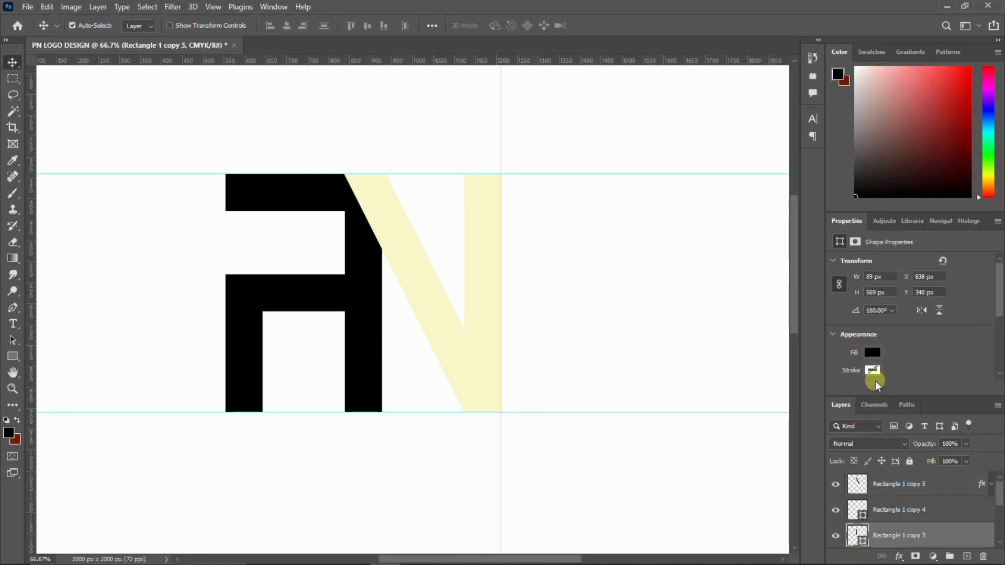
click(872, 352)
click(856, 404)
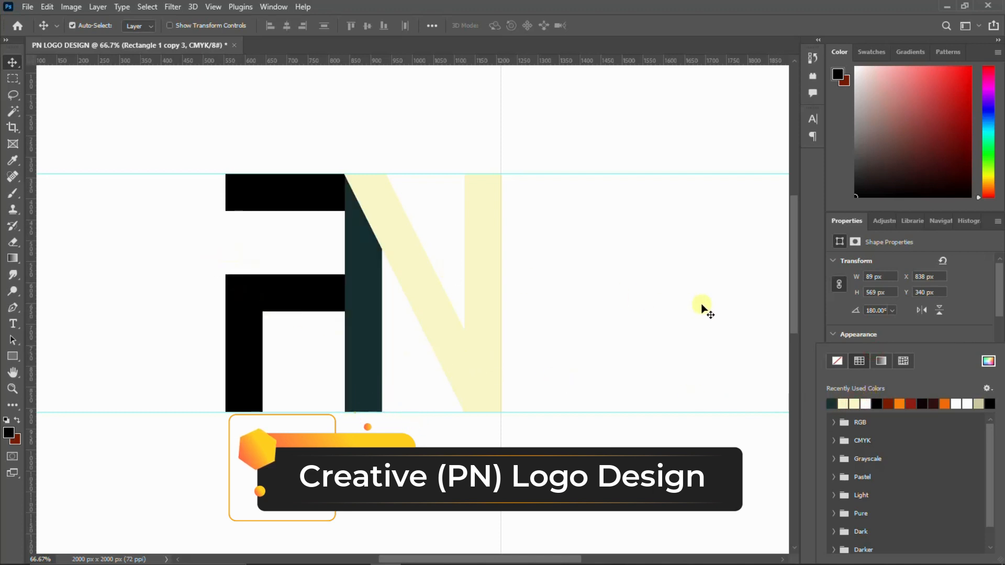
click(292, 294)
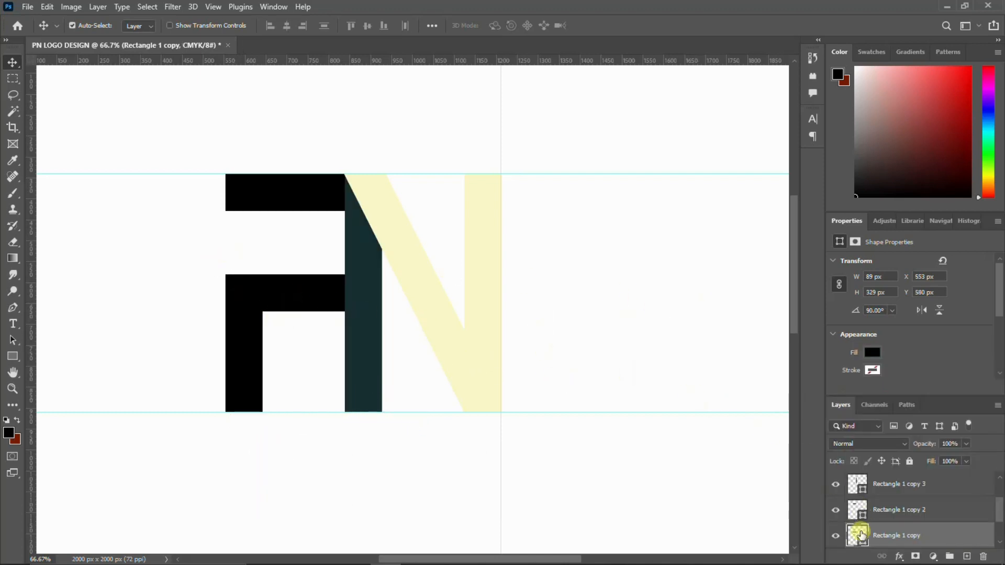
click(870, 353)
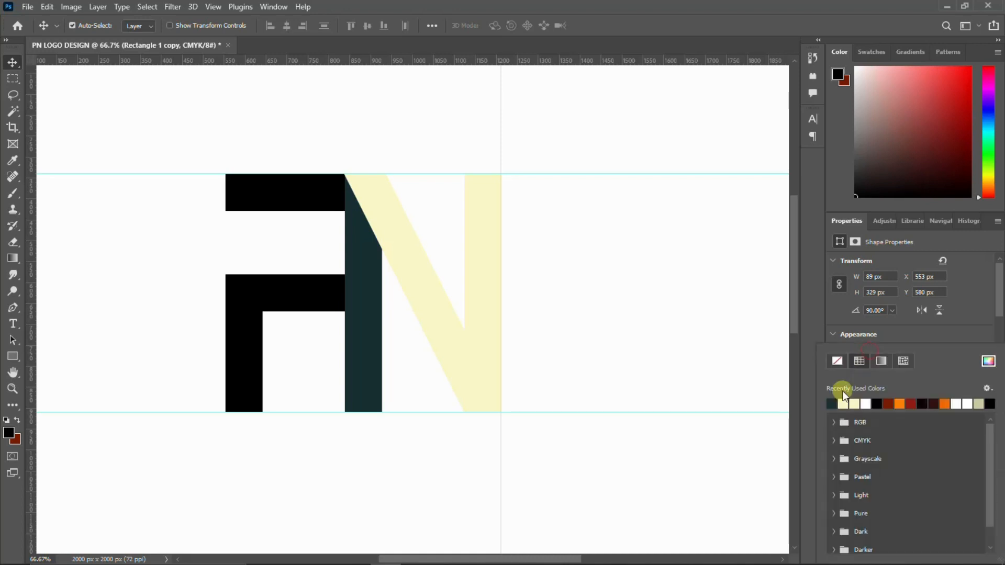
click(831, 403)
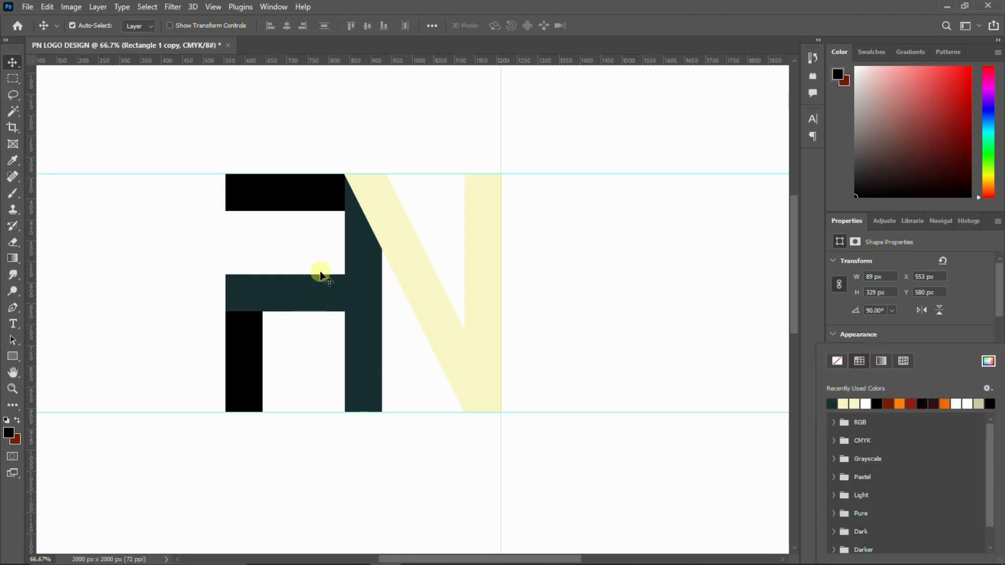
Fill the top horizontal bar and the short lower-left bar with the same dark teal
click(313, 195)
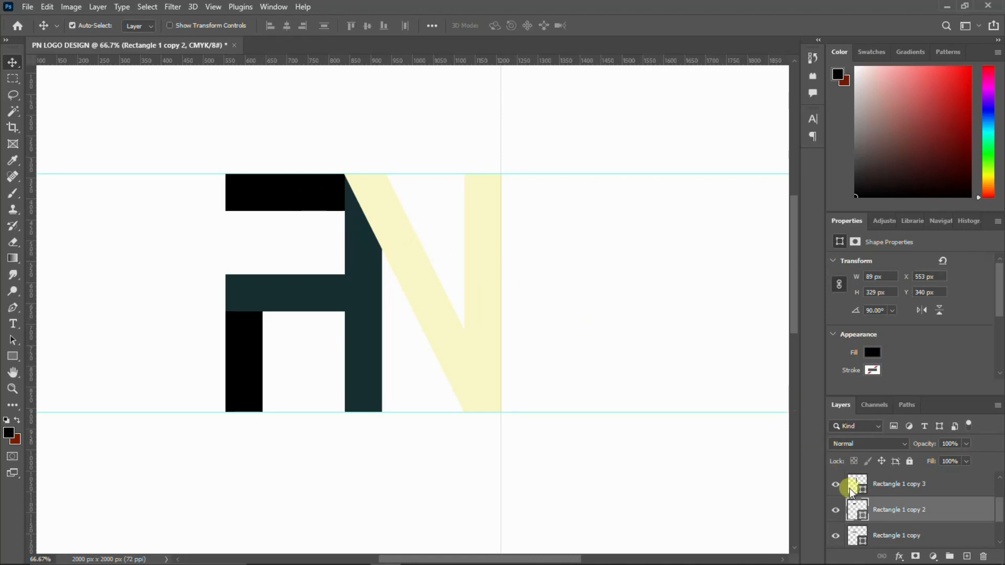
click(872, 352)
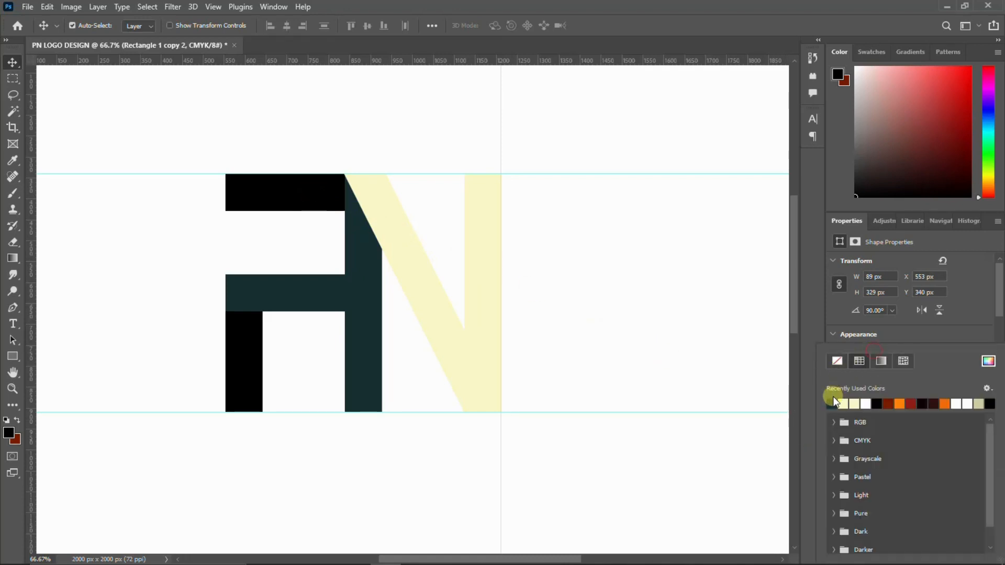
click(251, 270)
click(239, 332)
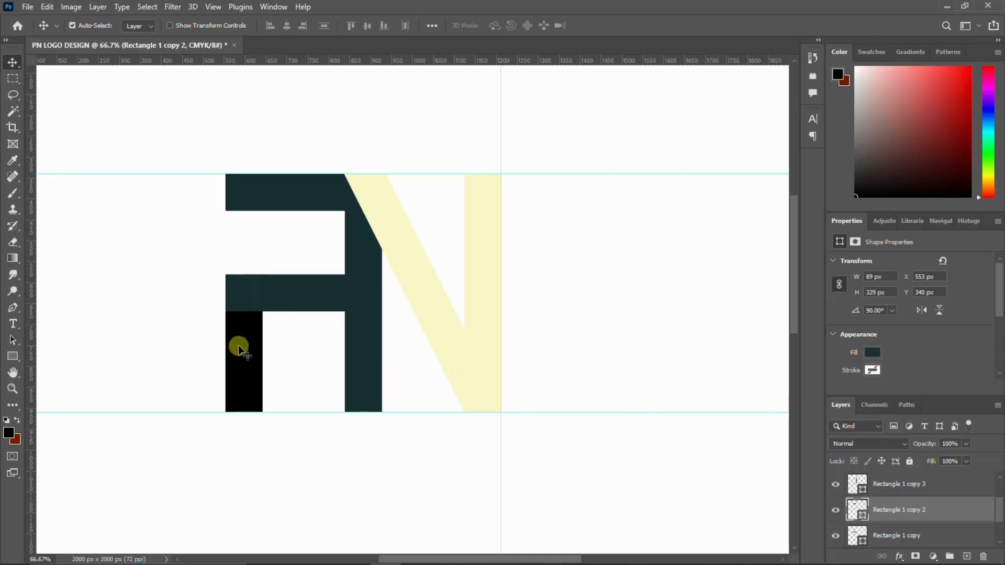
click(873, 351)
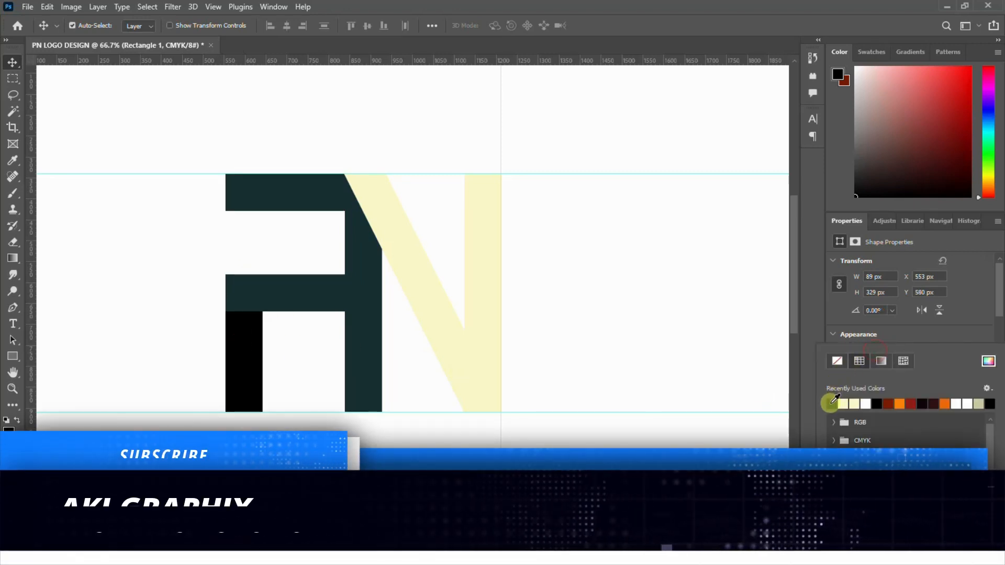
click(276, 354)
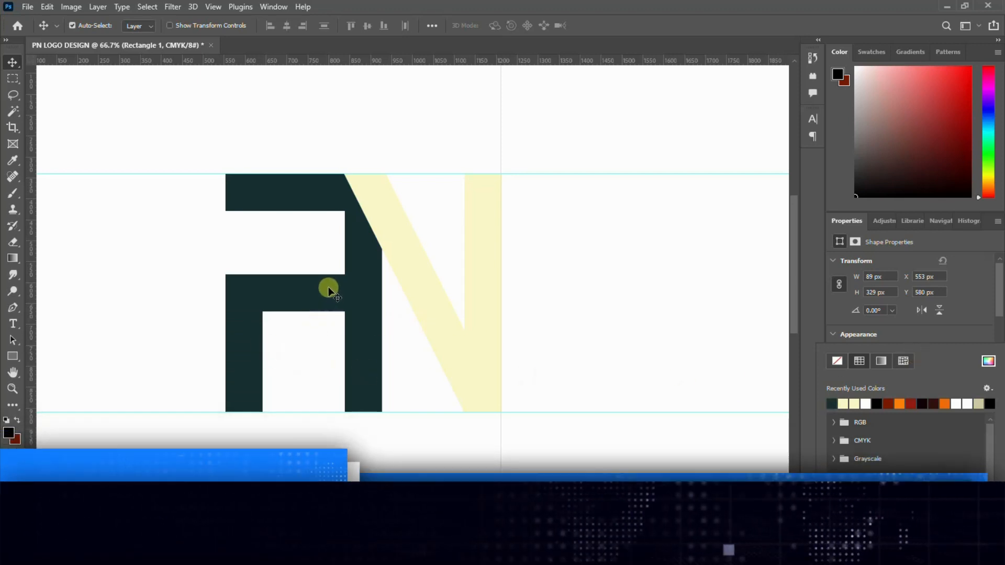
Toggle the visibility of Rectangle 1 copy 5 and Rectangle 1 copy 4 to check which layers form the pale yellow N
click(328, 289)
click(874, 505)
scroll(879, 493, up, 2)
scroll(879, 492, up, 1)
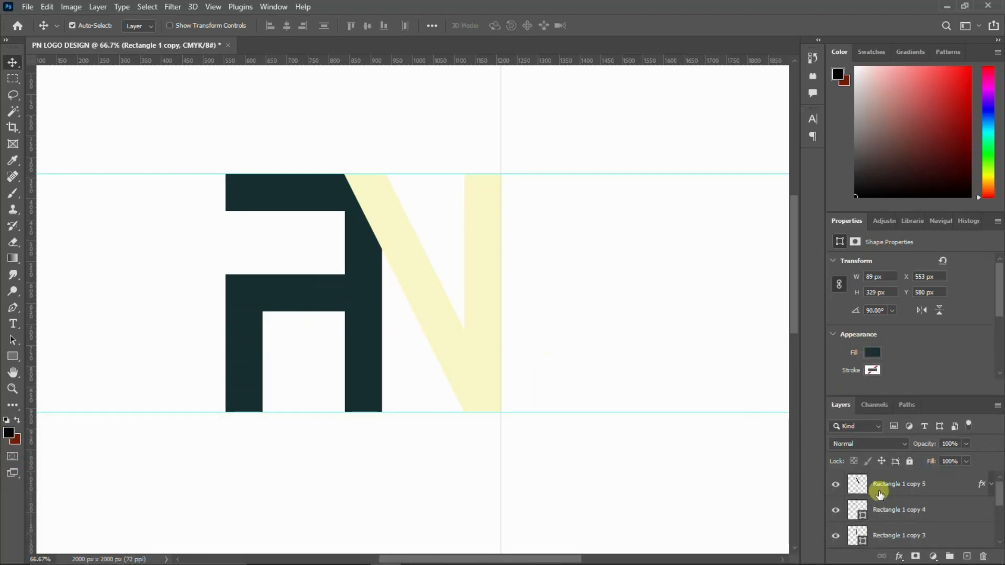
click(836, 485)
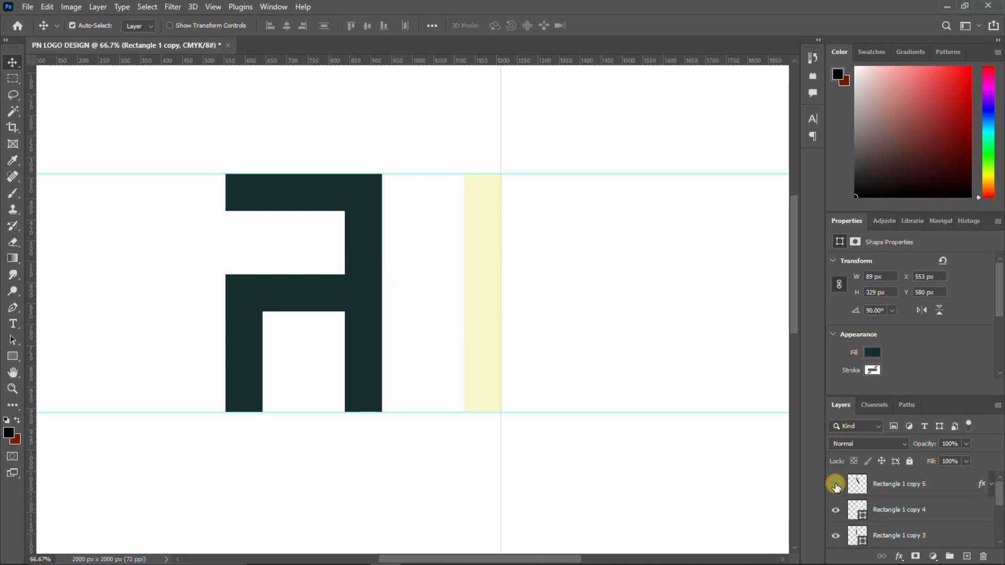
click(836, 485)
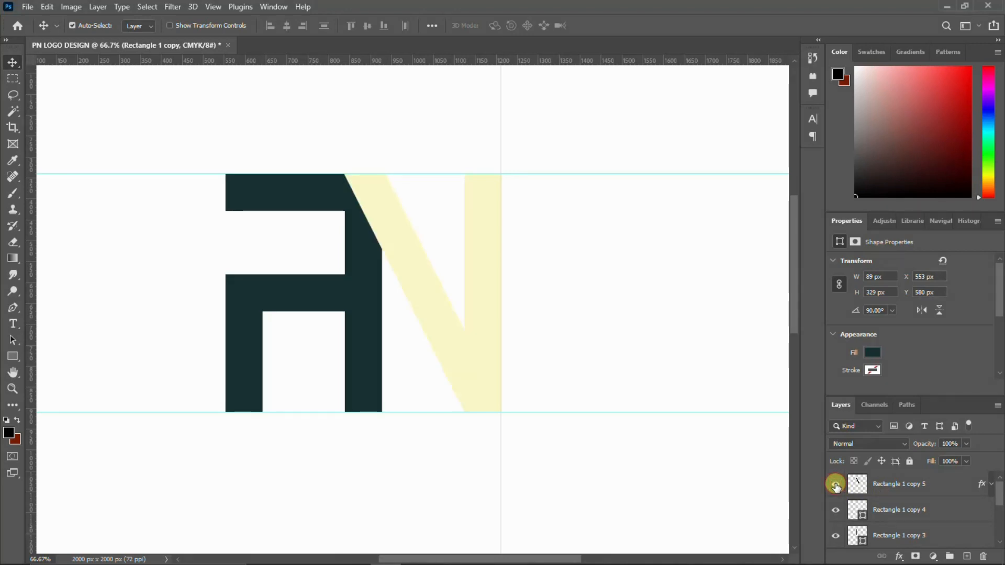
click(830, 510)
click(833, 511)
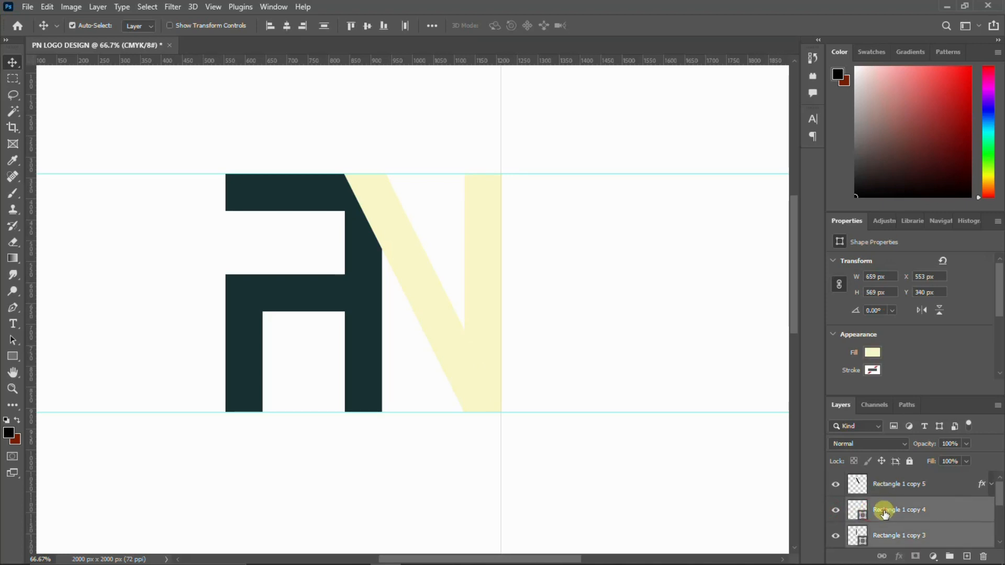
Group the two pale yellow N layers, Rectangle 1 copy 4 and copy 5, and check the group by toggling its visibility
click(885, 511)
shift+click(888, 489)
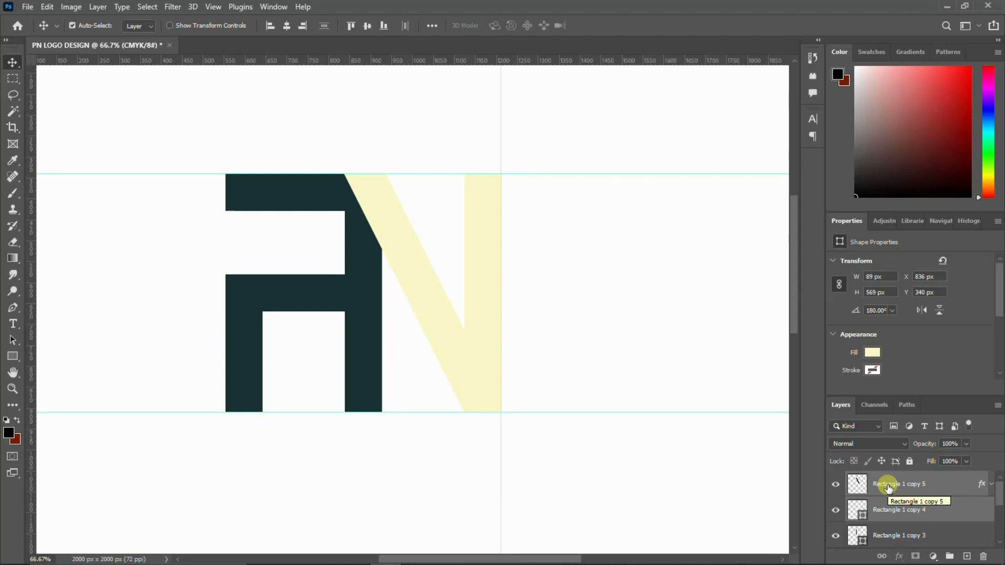
key(ctrl)
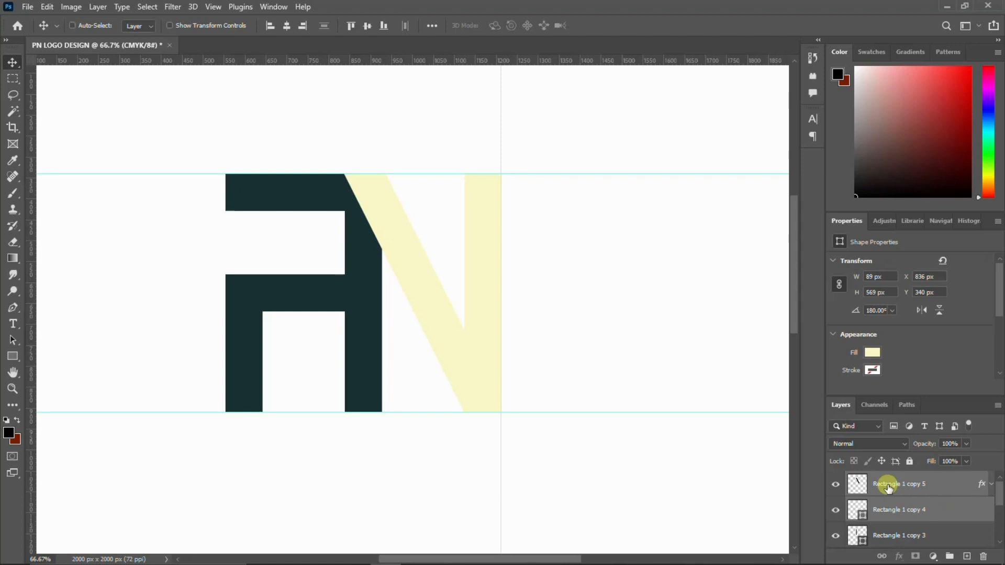
key(ctrl+g)
click(831, 479)
click(831, 479)
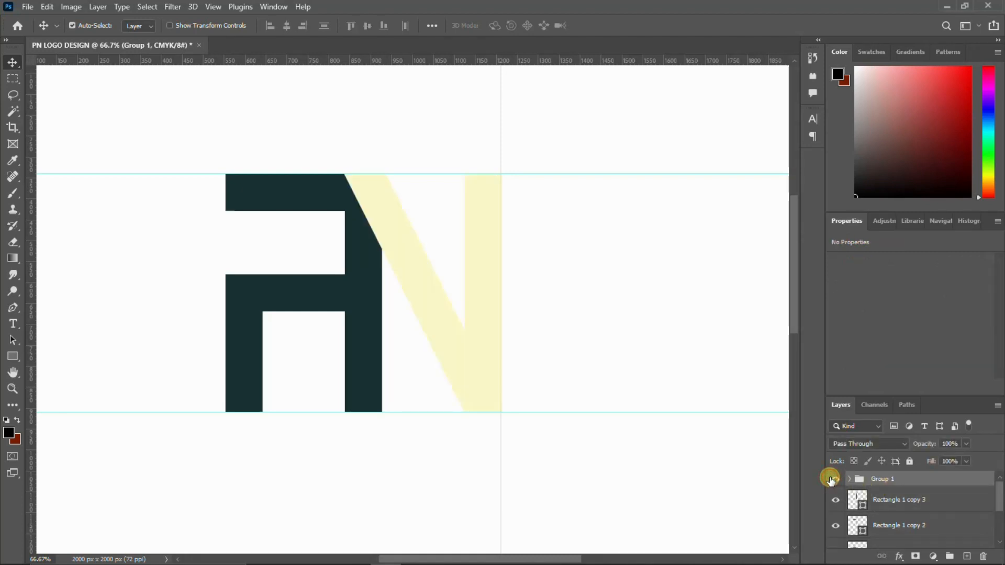
Group the four dark teal bar layers, from Rectangle 1 copy 3 down to Rectangle 1
click(893, 501)
scroll(889, 507, down, 3)
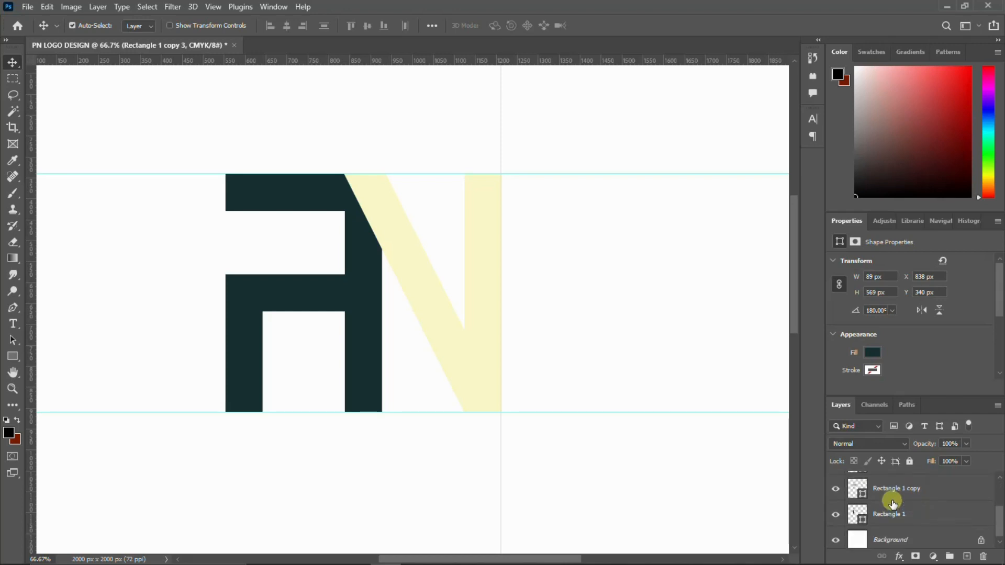
shift+click(877, 515)
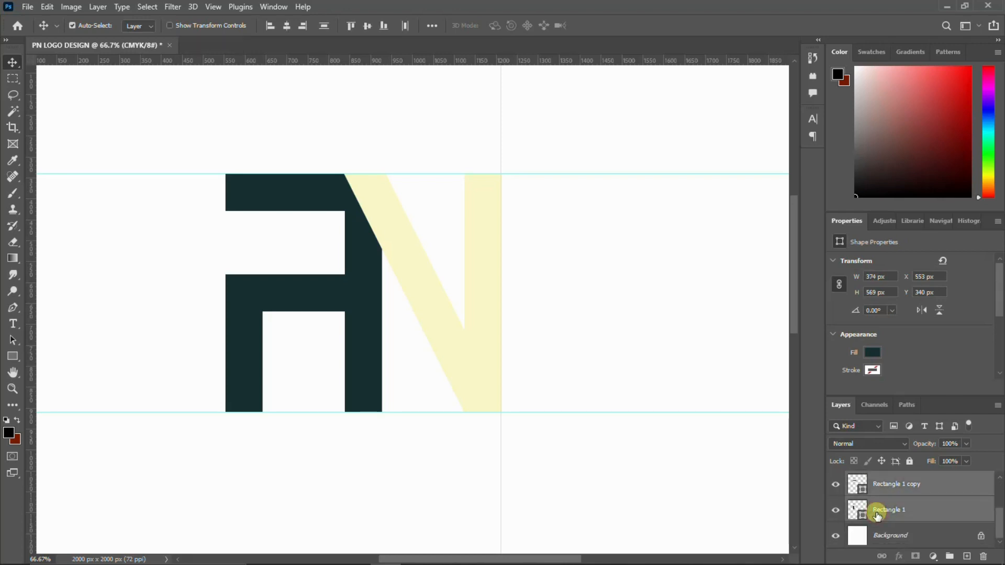
key(ctrl+g)
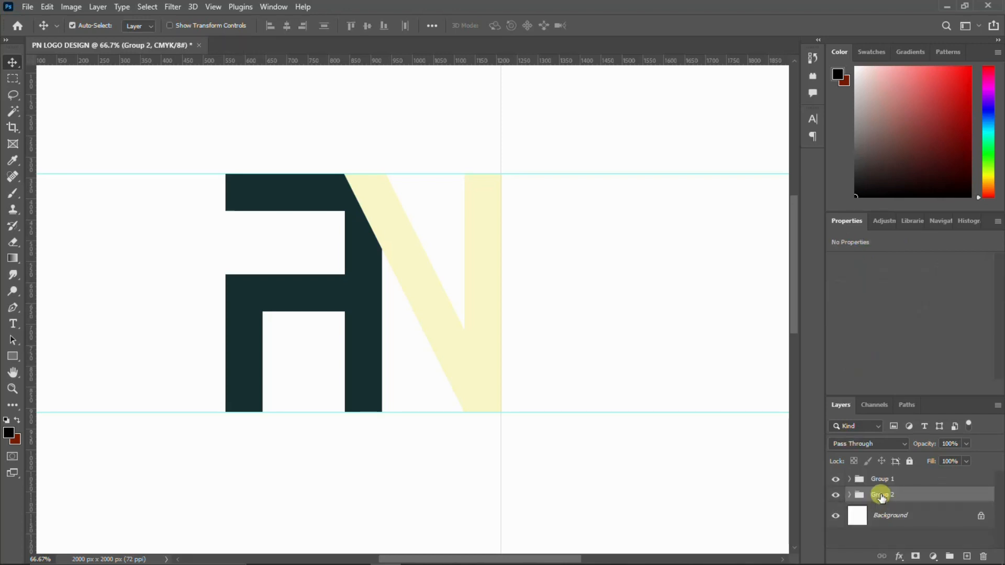
Move the pale yellow N group below the dark teal letter group, and combine both groups into one parent group
click(876, 479)
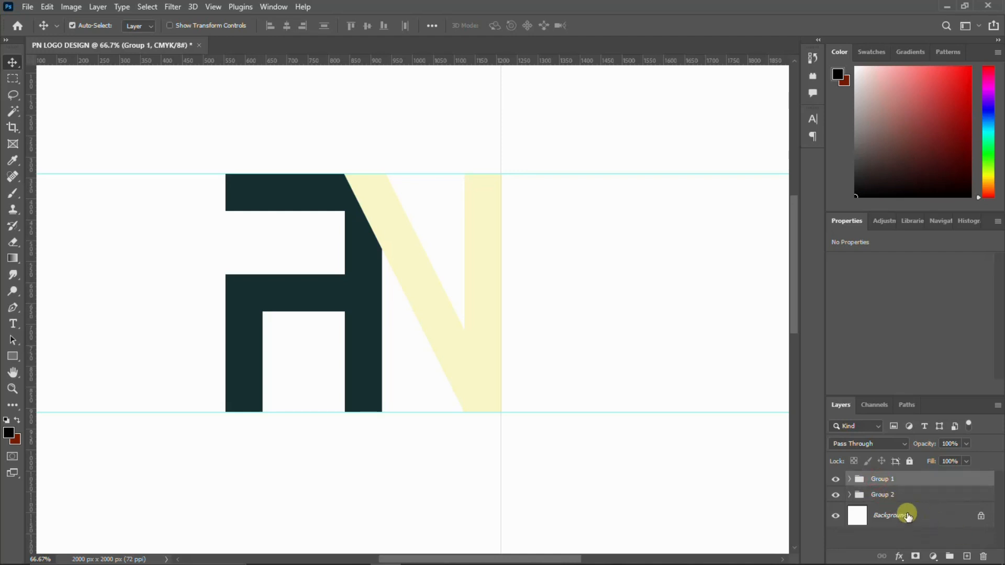
drag(886, 478, 888, 506)
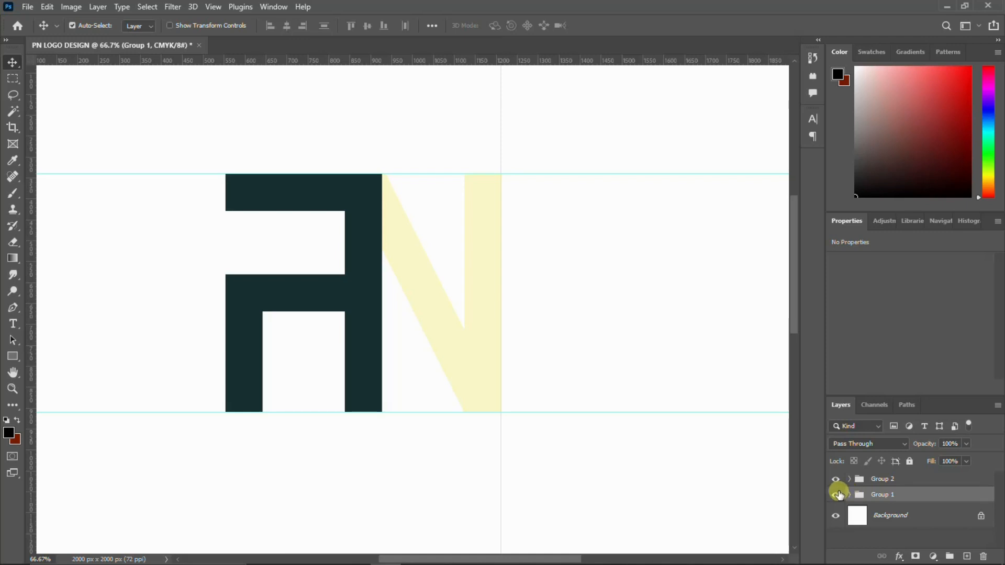
ctrl+click(887, 484)
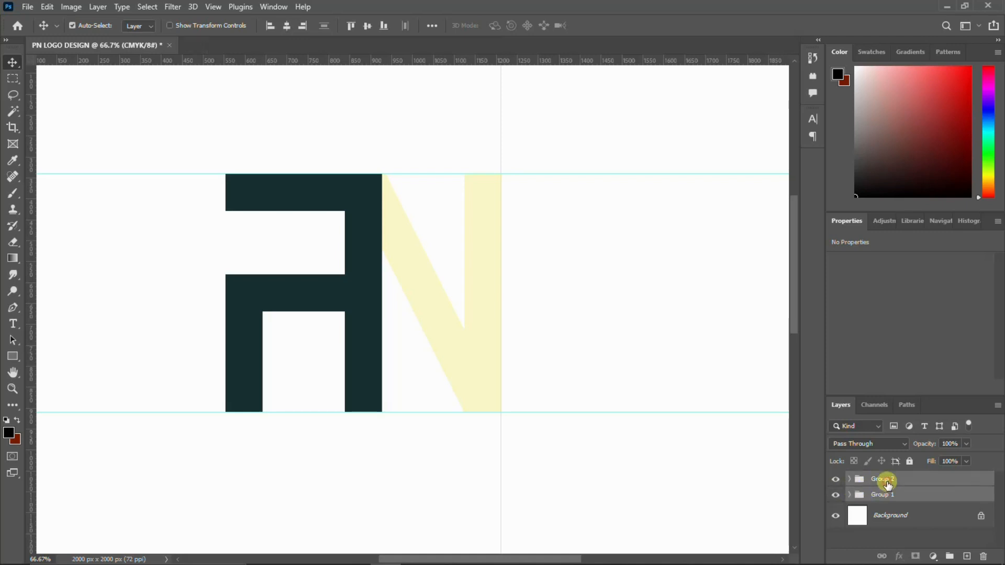
key(ctrl+g)
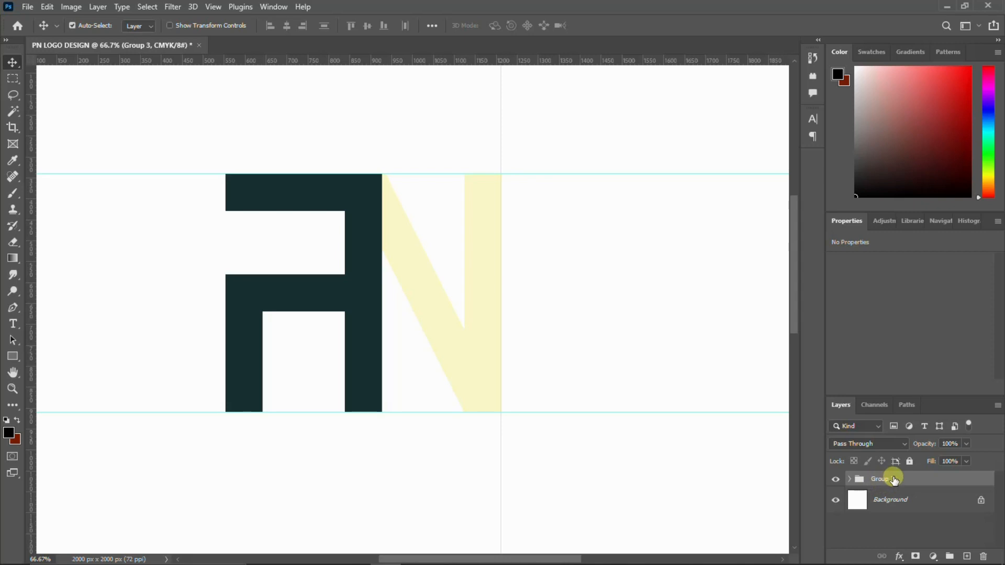
Move the combined PN monogram group to the middle of the canvas
key(ctrl+t)
drag(408, 285, 457, 307)
key(Return)
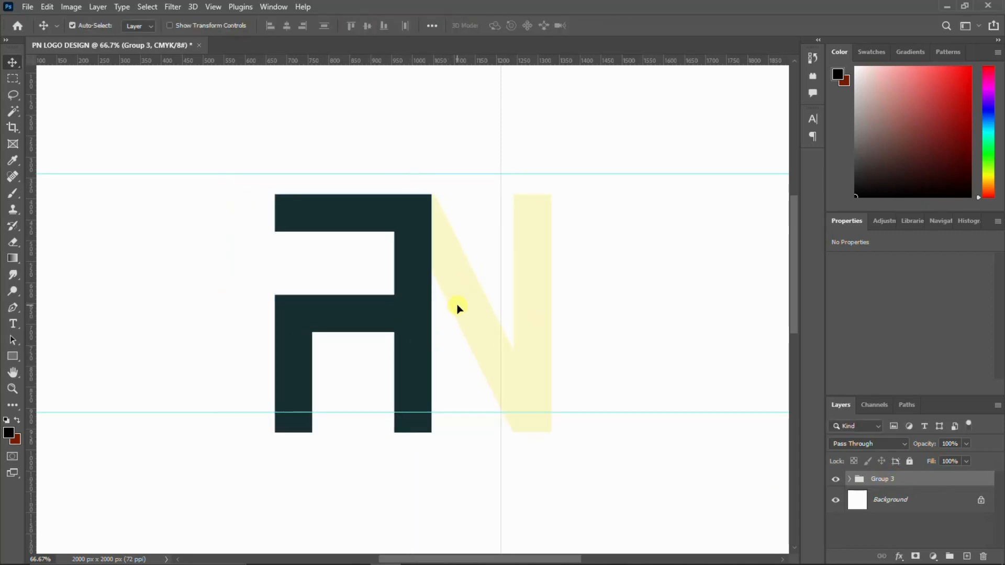
key(ctrl+minus)
key(ctrl+minus)
key(ctrl+minus)
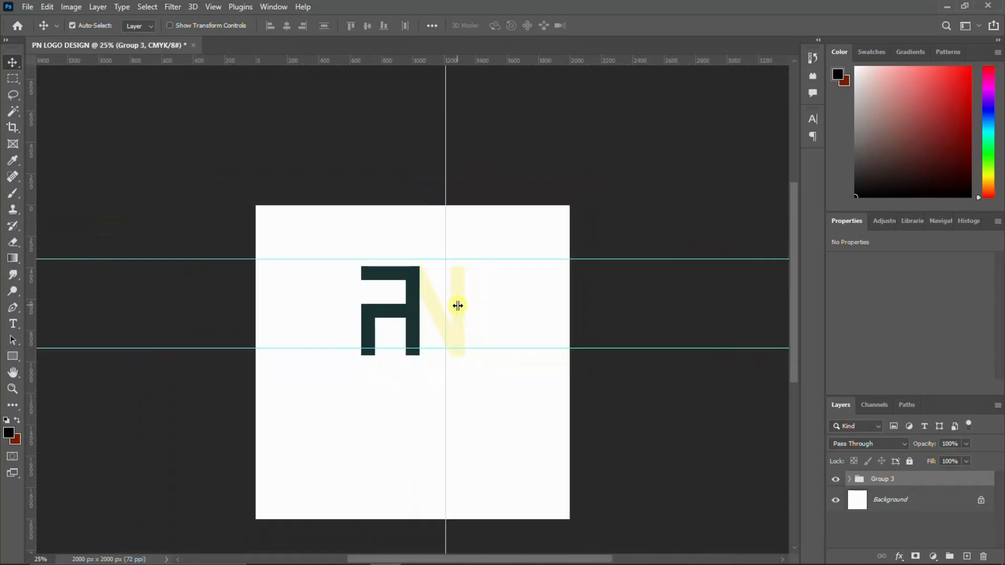
scroll(458, 305, down, 3)
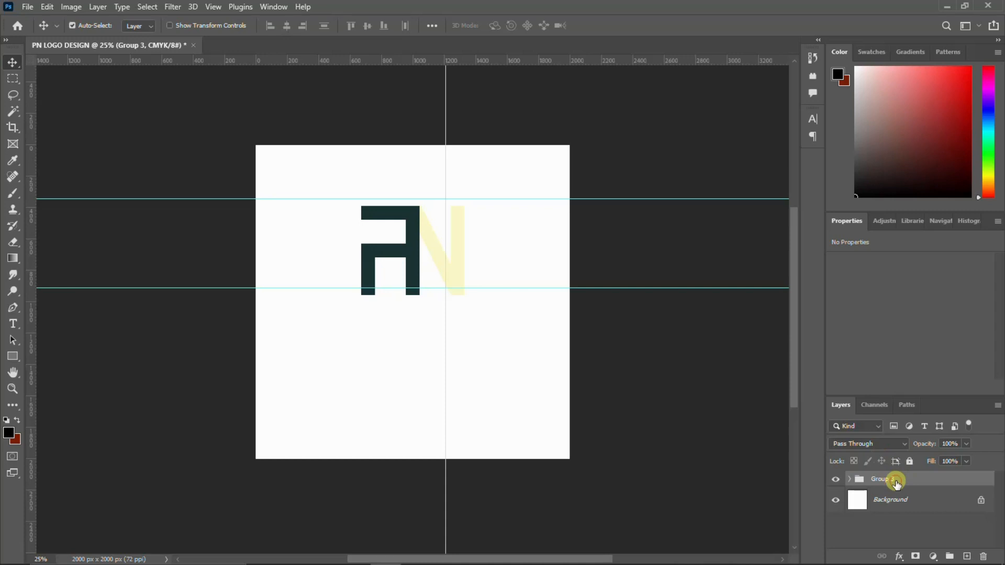
key(ctrl+t)
drag(399, 237, 416, 291)
key(Return)
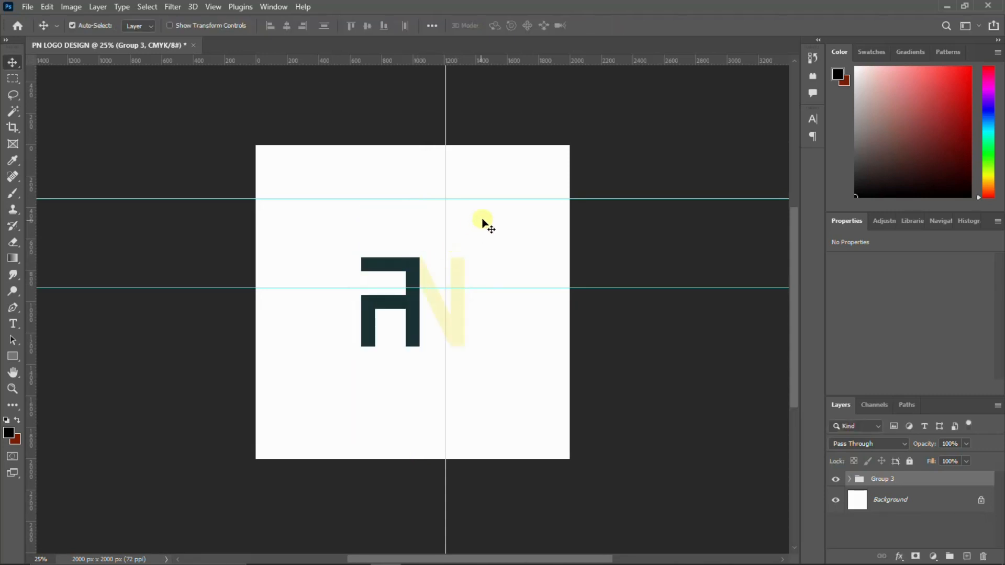
Remove the two horizontal guides and the vertical guide from the canvas
drag(508, 199, 549, 60)
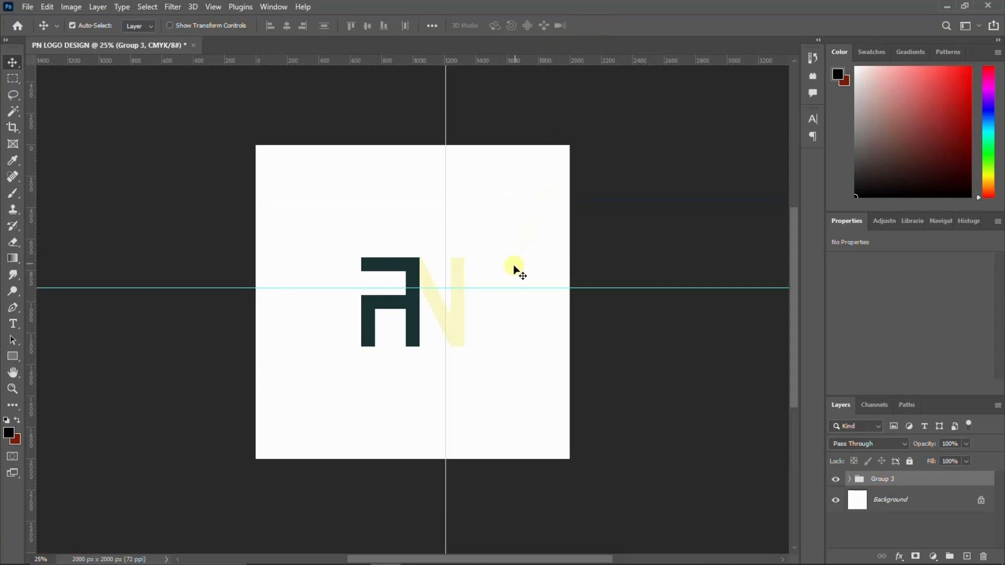
drag(508, 287, 549, 61)
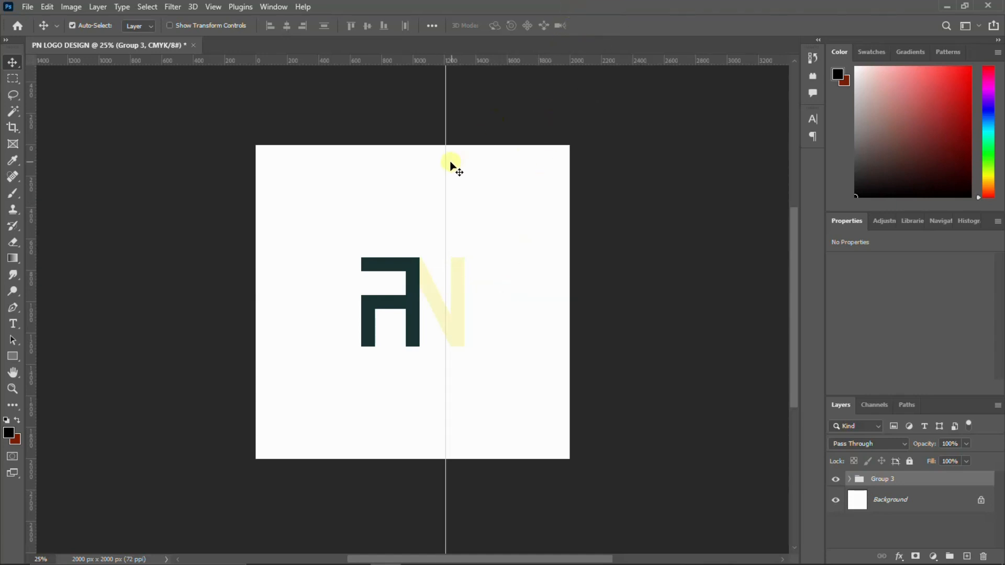
drag(446, 166, 10, 112)
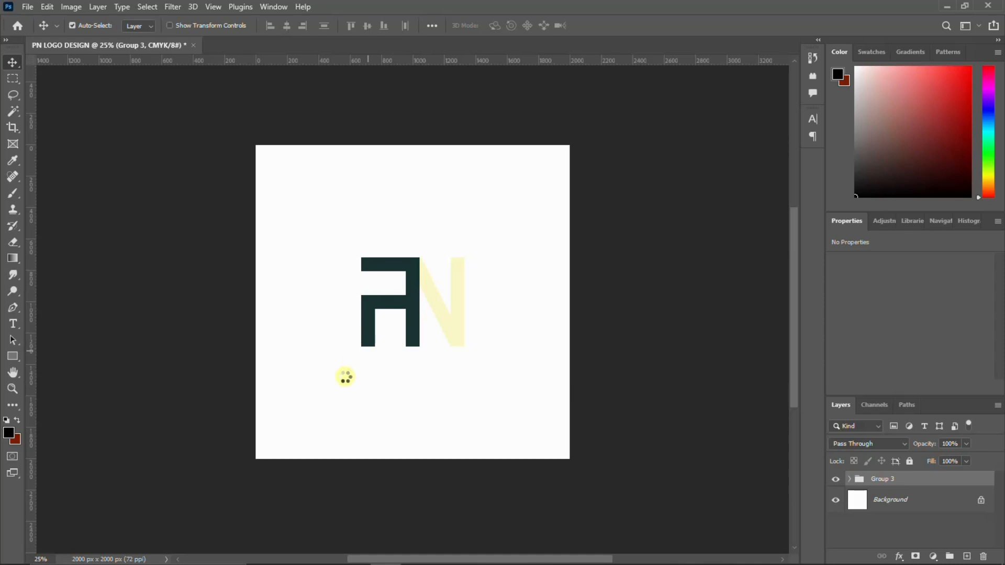
Add a text layer reading PENIXX CREATION below the monogram
key(t)
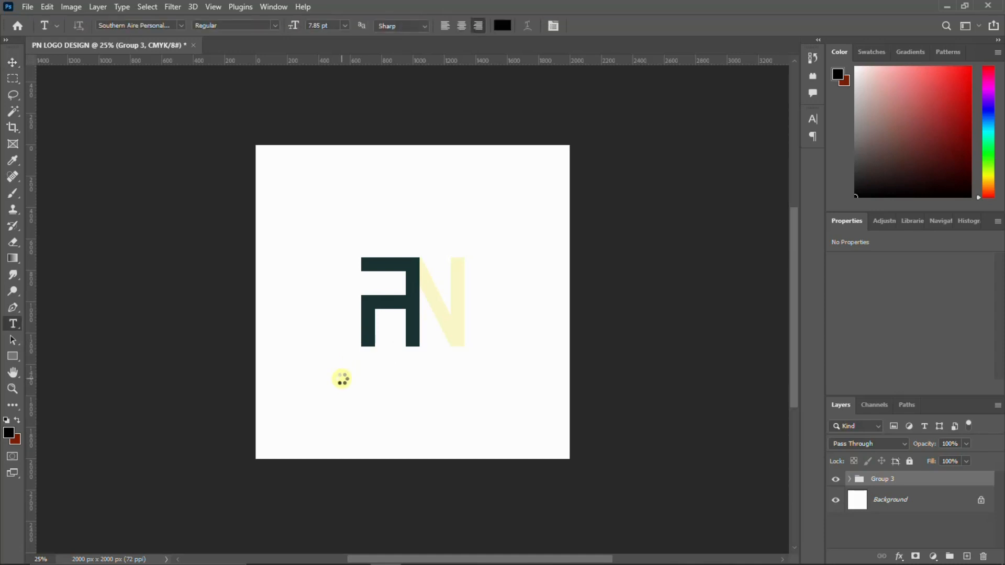
click(341, 377)
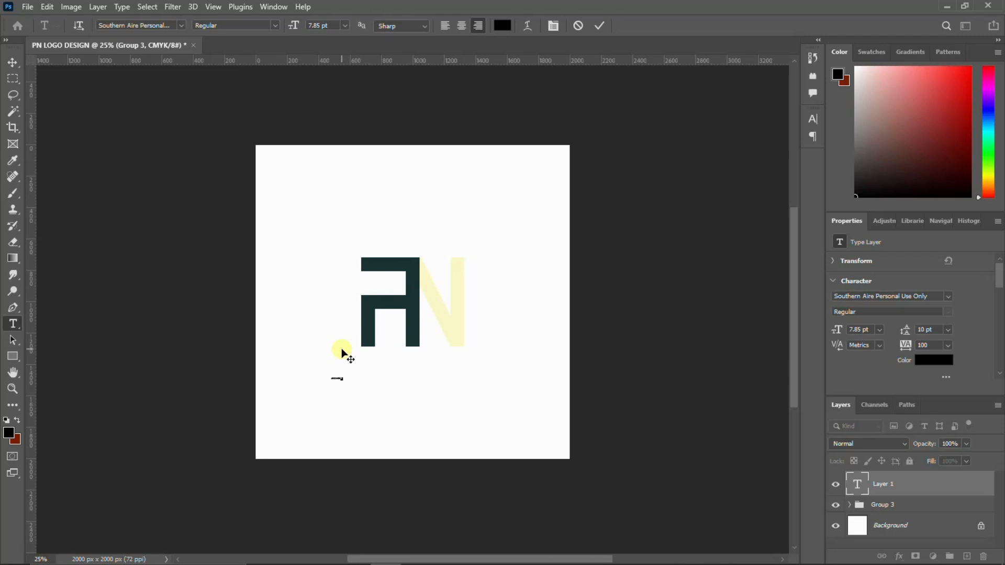
click(343, 354)
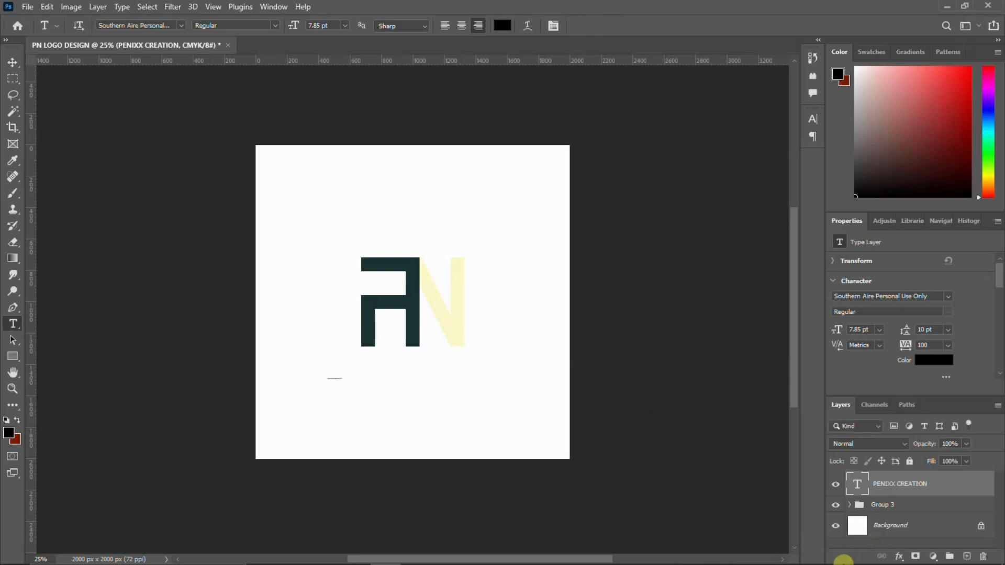
mouse_move(845, 563)
click(880, 553)
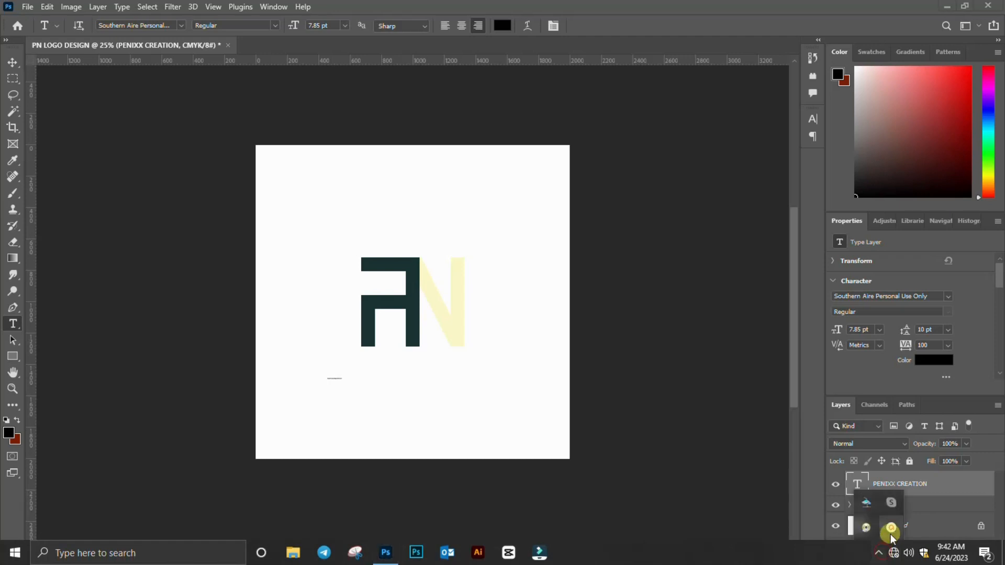
click(894, 526)
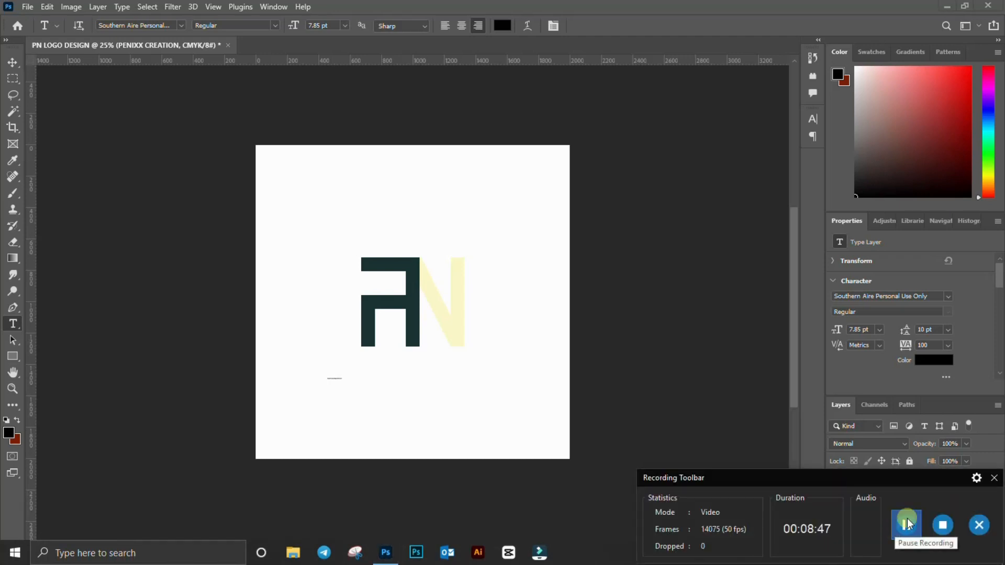
drag(913, 477, 916, 445)
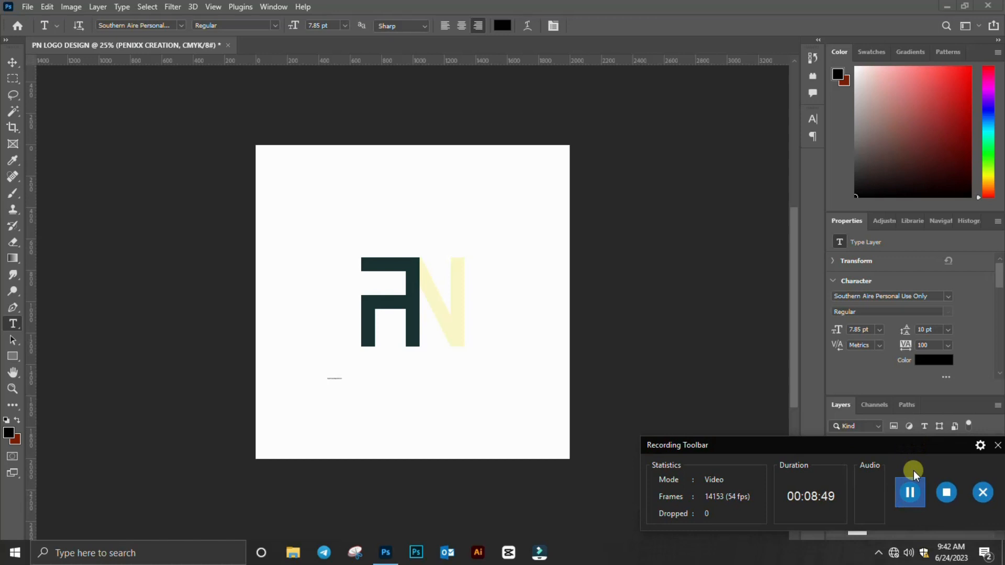
click(879, 559)
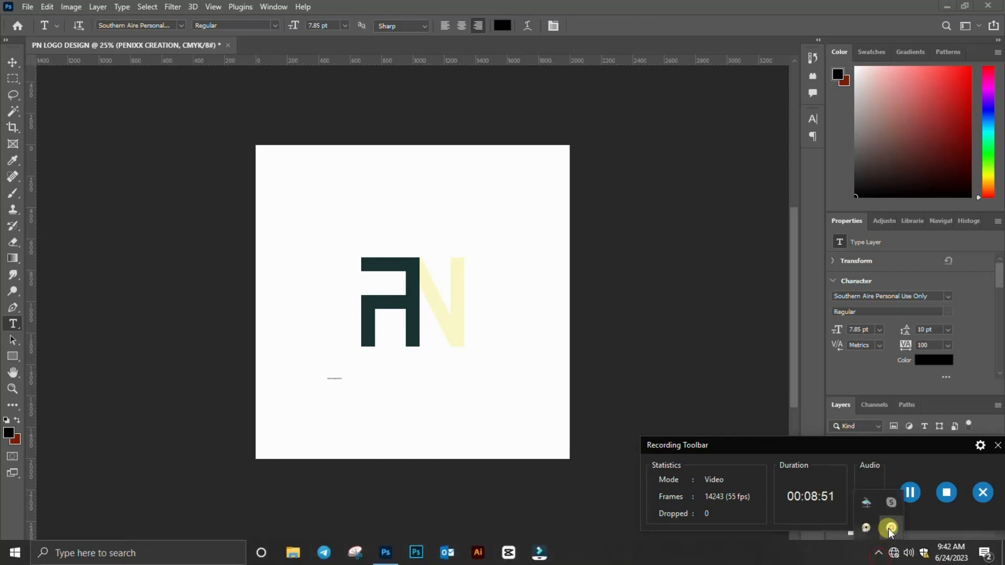
click(890, 529)
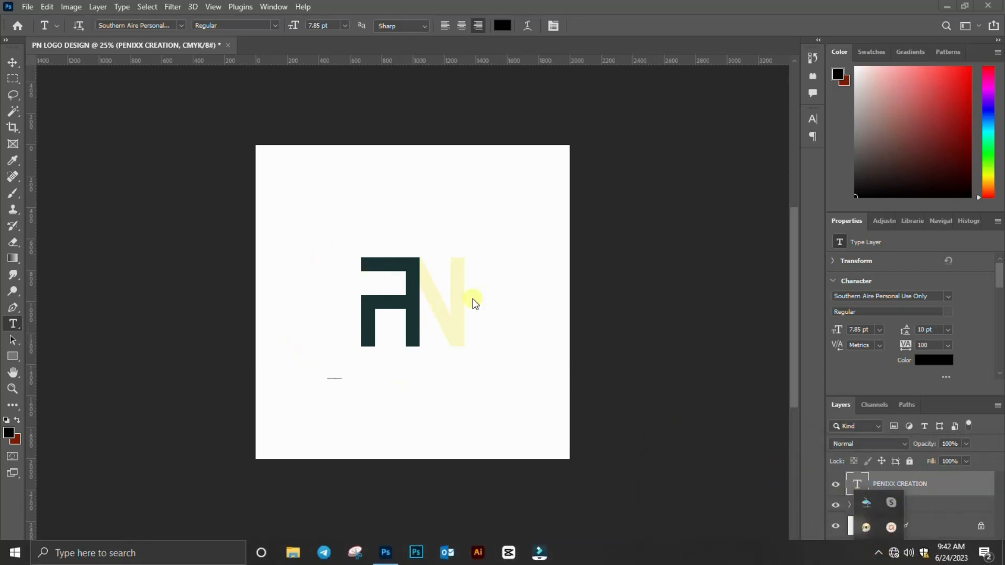
Set the PENIXX CREATION text colour to the monogram's dark teal, 183033, sampled from the letter P
click(817, 119)
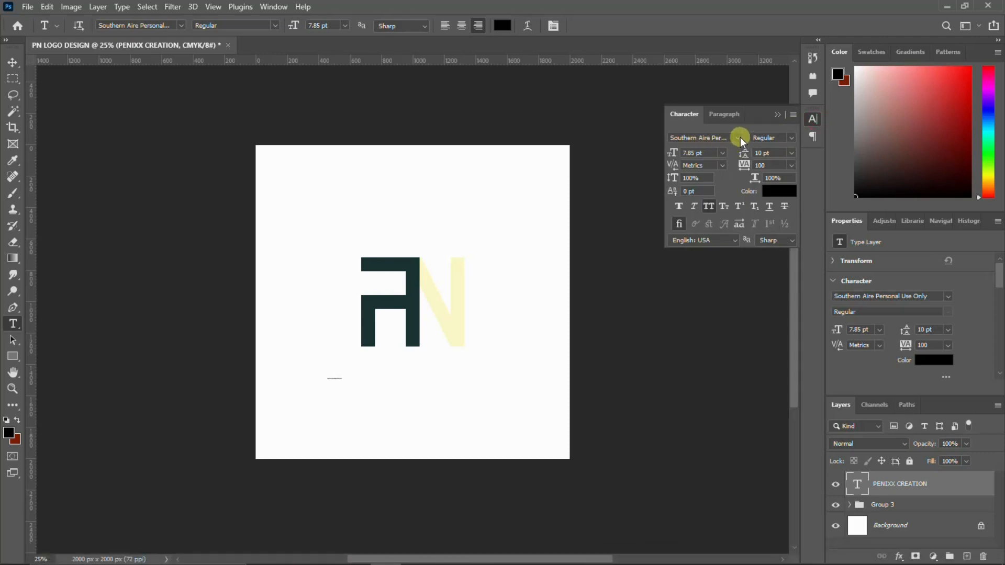
click(780, 193)
click(387, 301)
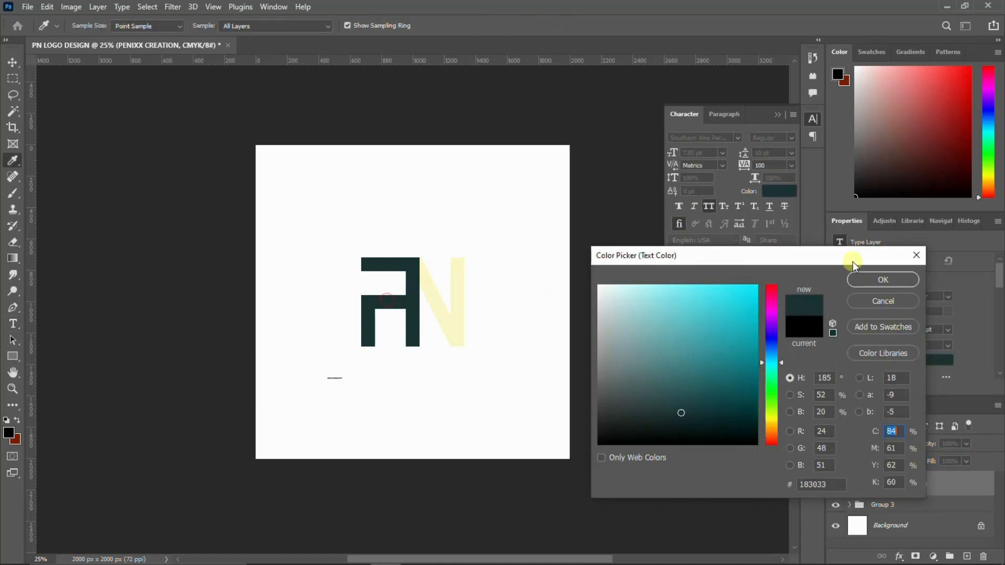
click(888, 281)
click(708, 206)
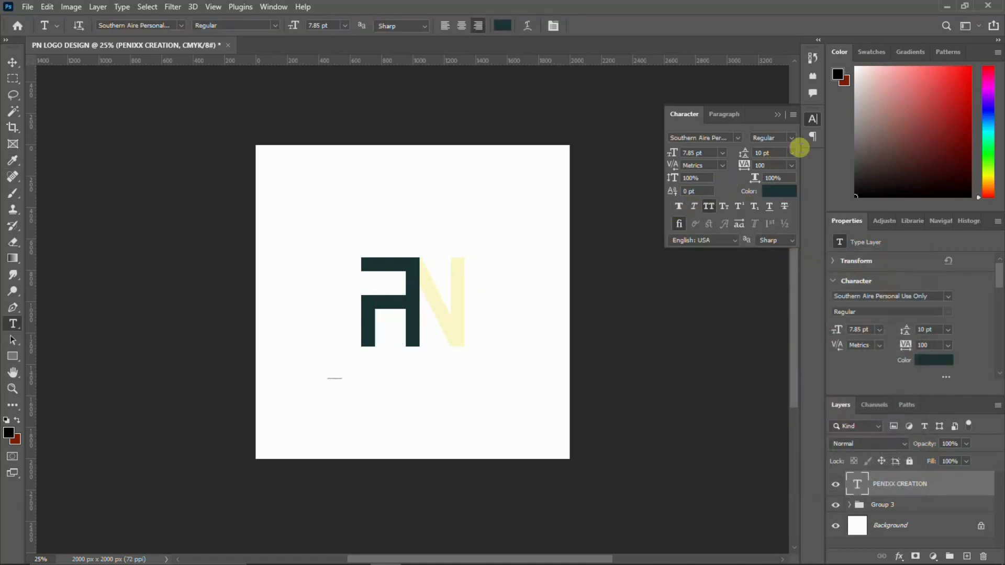
click(813, 120)
Scale the PENIXX CREATION text up to about 945% and place it directly beneath the monogram
key(ctrl+t)
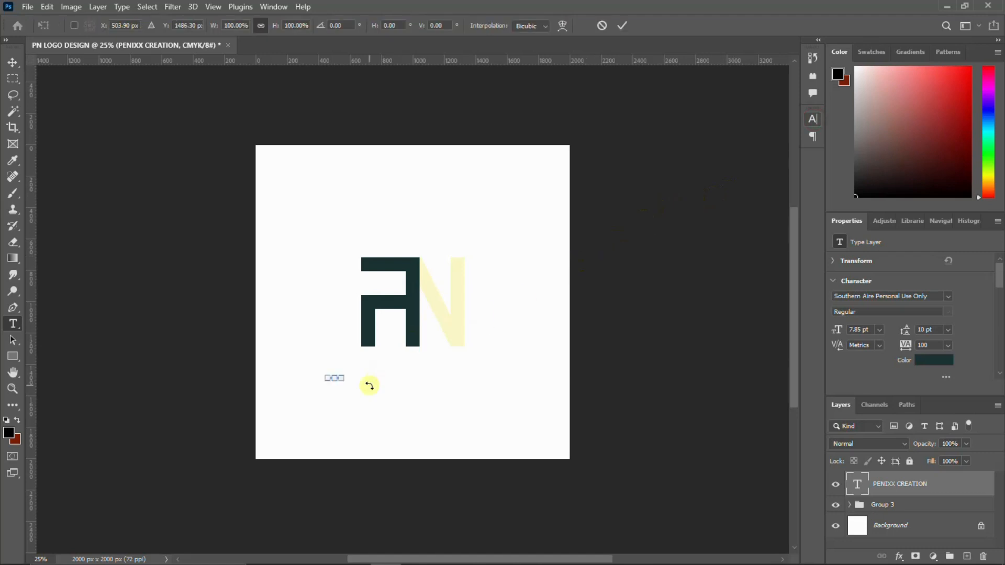
drag(341, 381, 399, 415)
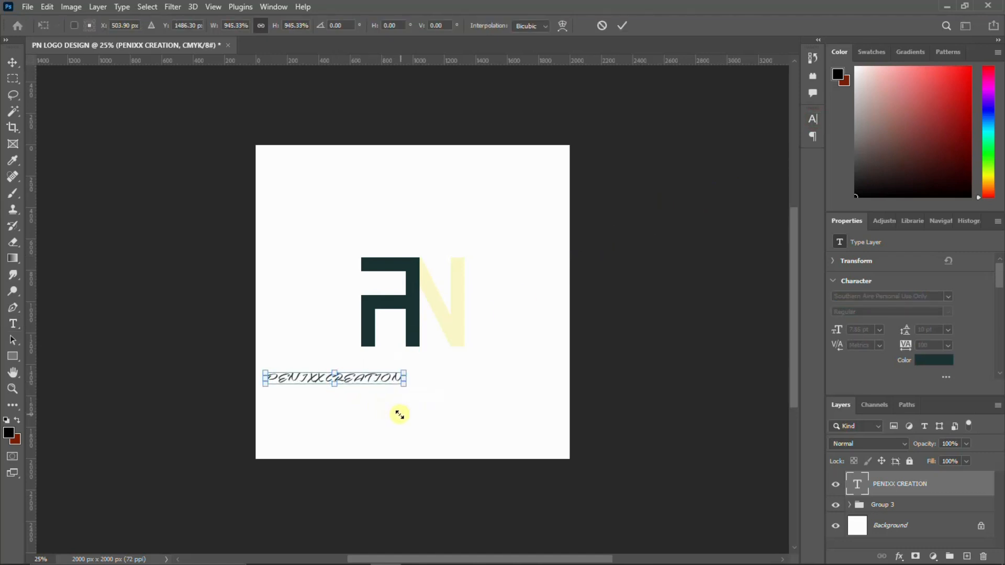
drag(367, 381, 439, 363)
key(Return)
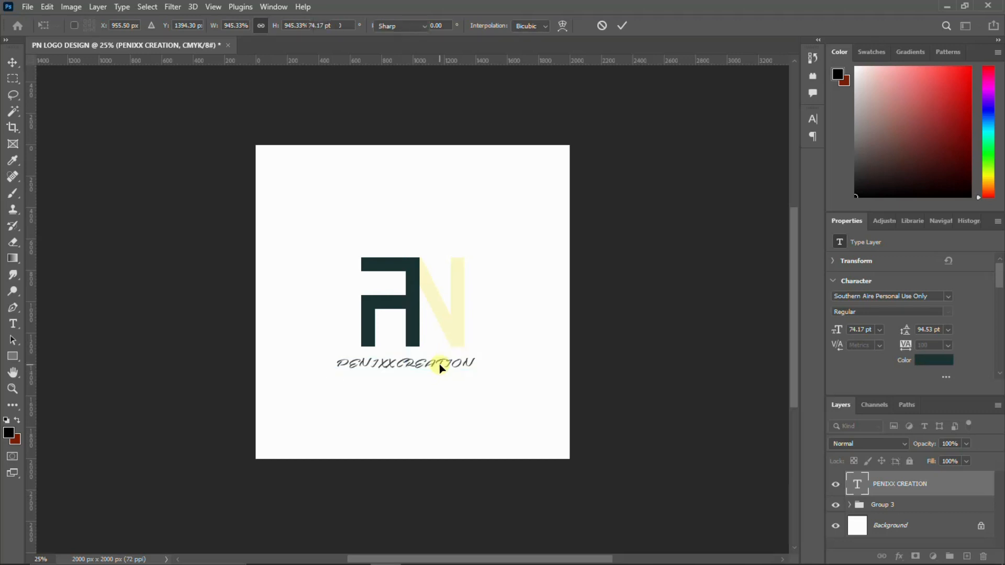
Change the PENIXX CREATION text's font to Sequel Sans in the Black Body style
click(814, 120)
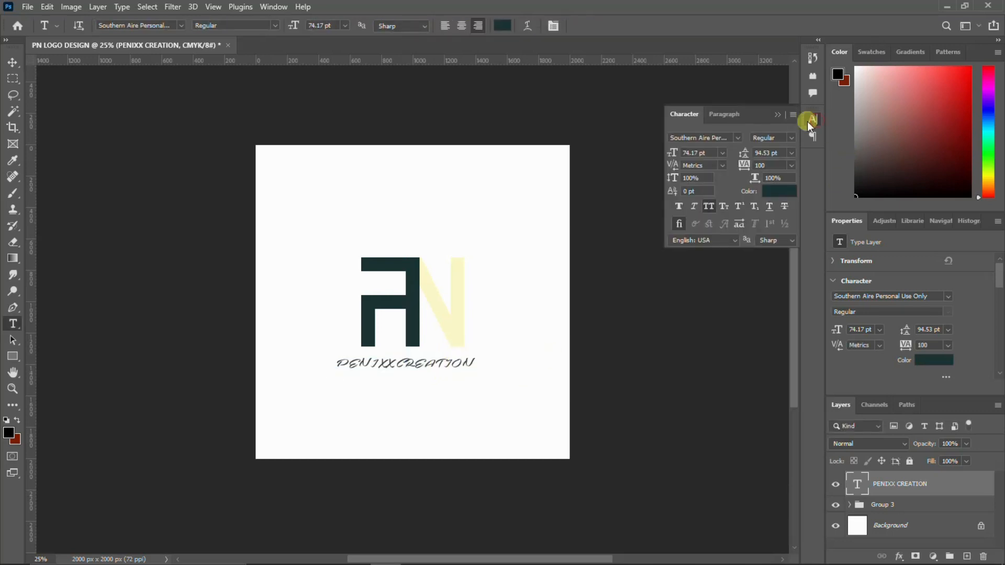
click(739, 138)
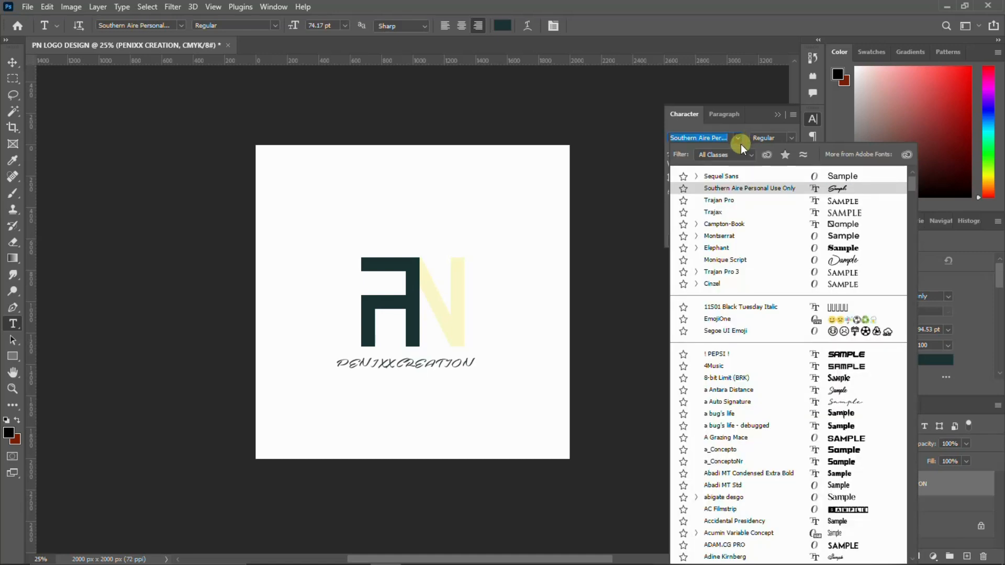
click(734, 176)
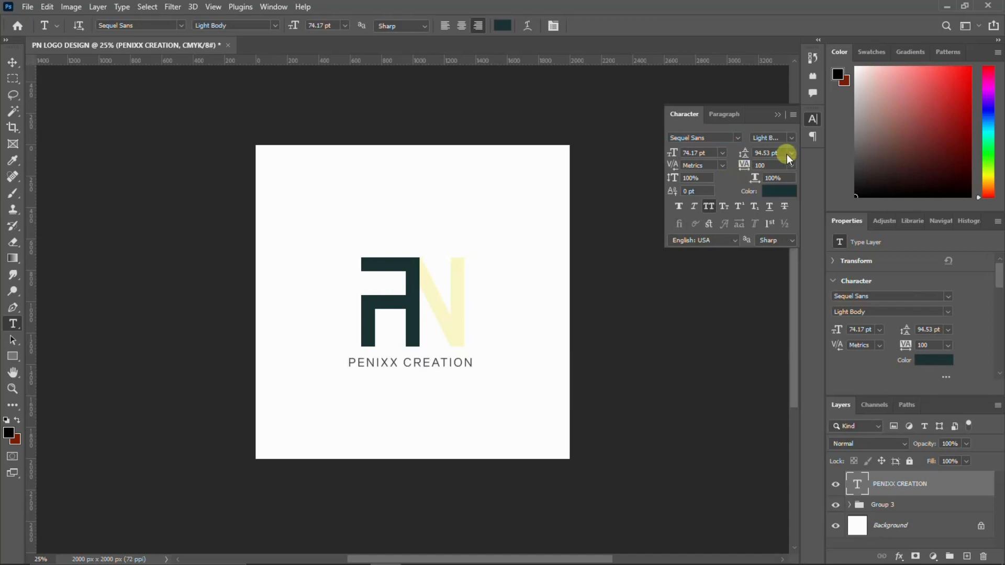
click(812, 119)
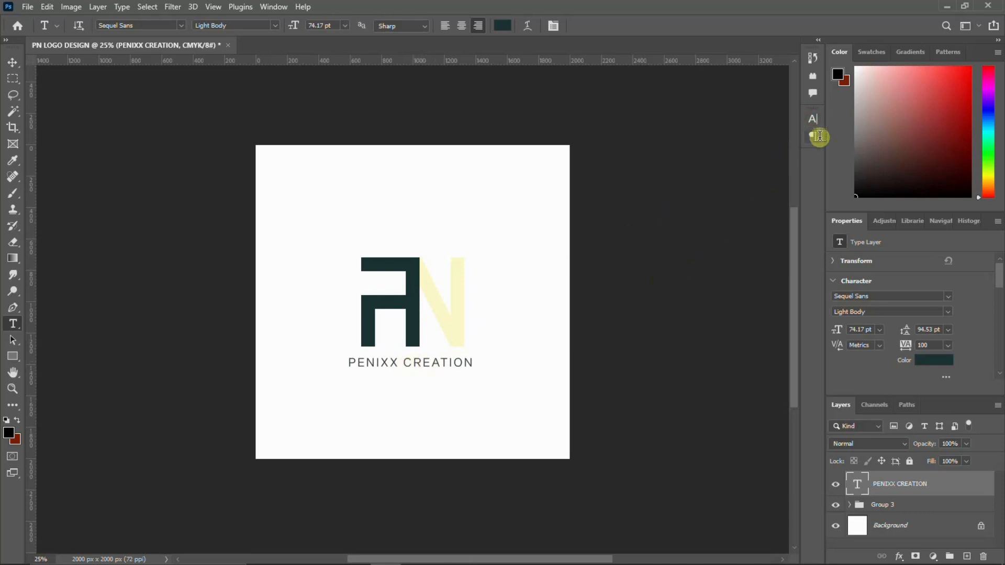
click(814, 120)
click(793, 137)
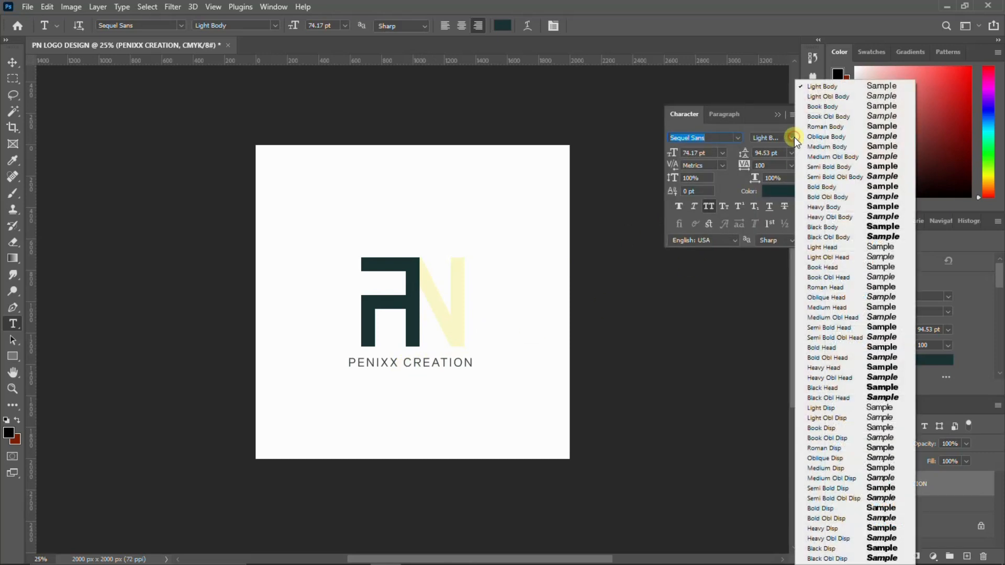
click(827, 228)
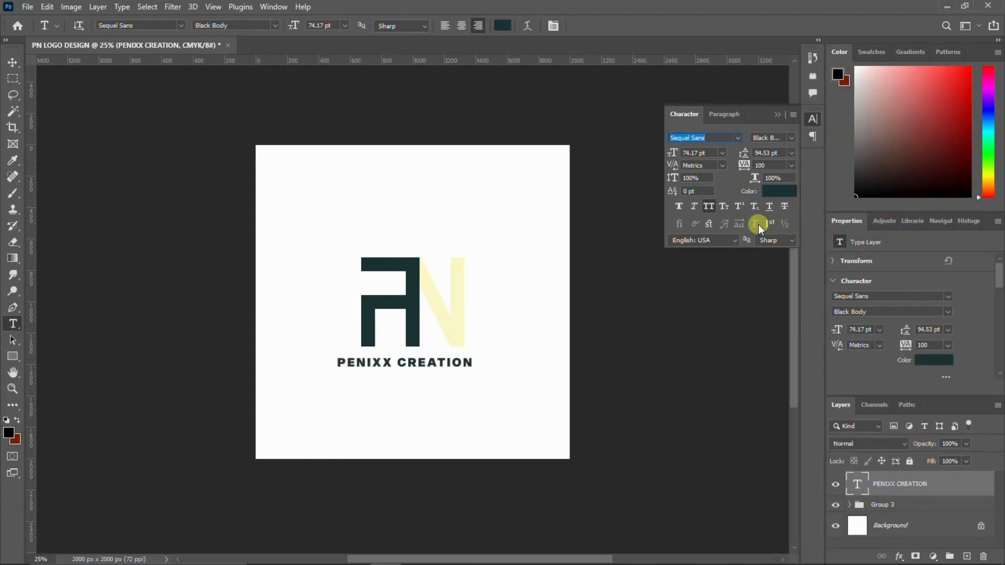
Set the PENIXX CREATION text's tracking to 0 and its vertical scale to about 120%
click(741, 164)
text(0)
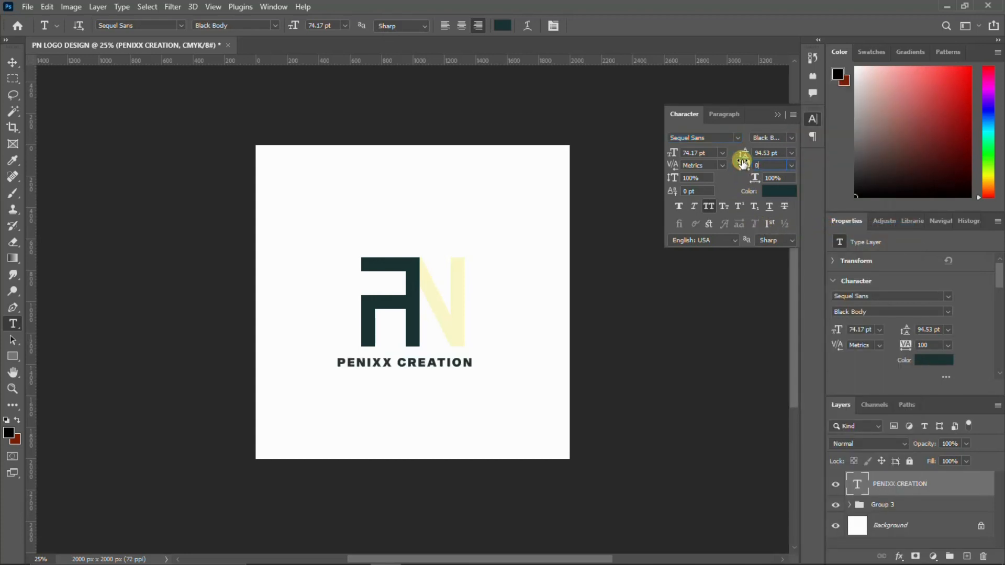
key(Return)
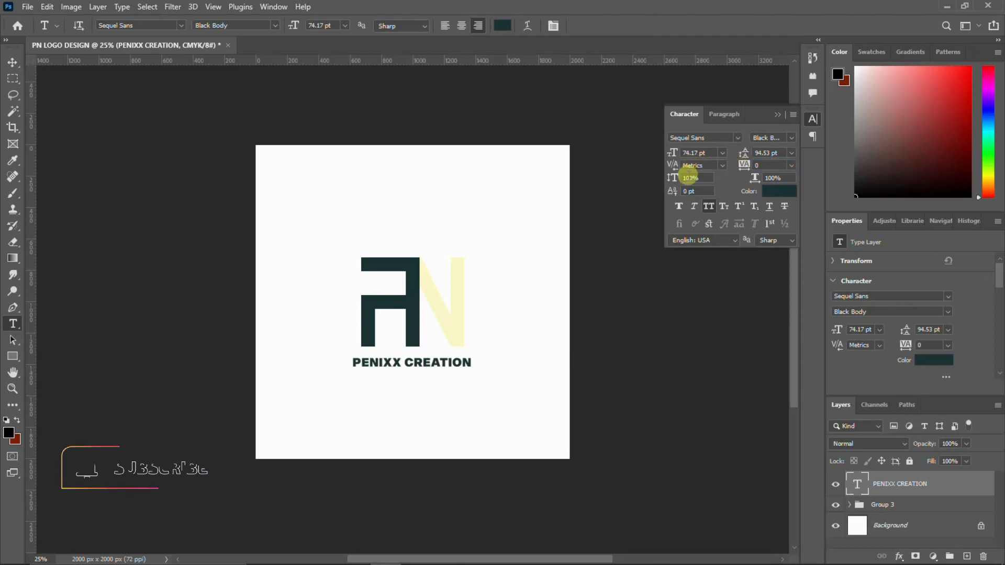
click(689, 176)
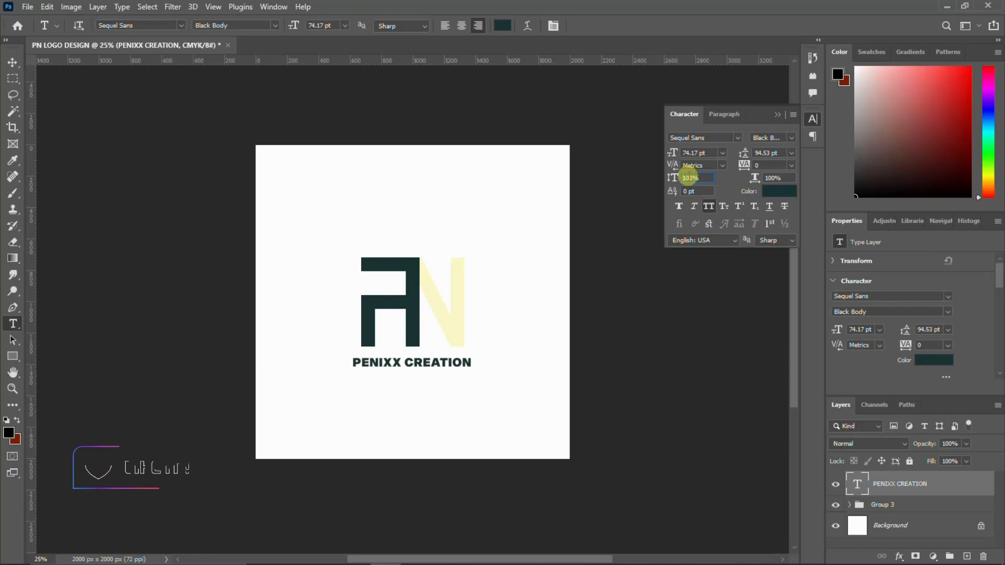
text(120)
key(Return)
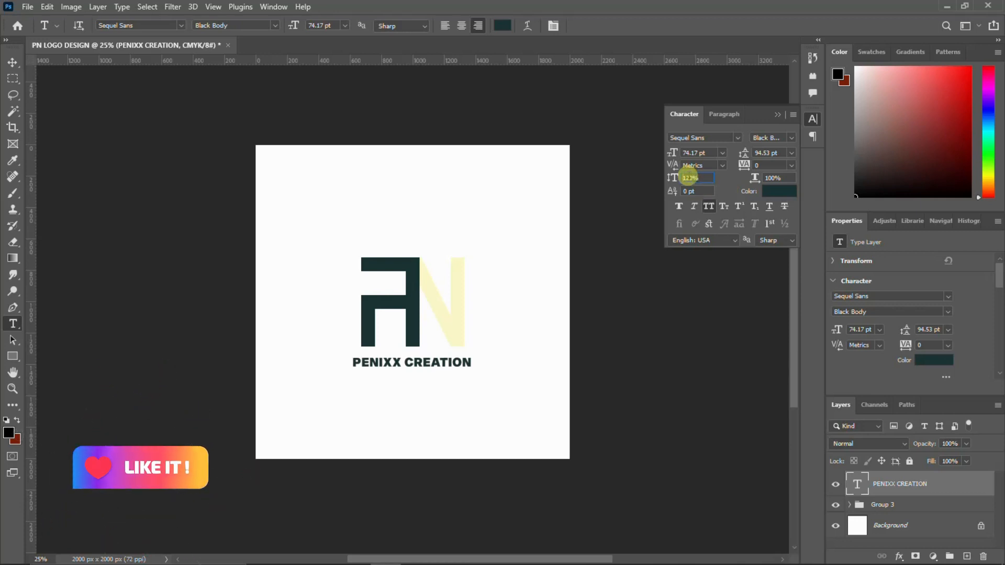
Nudge the PENIXX CREATION text slightly sideways so it sits centred beneath the monogram
click(814, 119)
key(v)
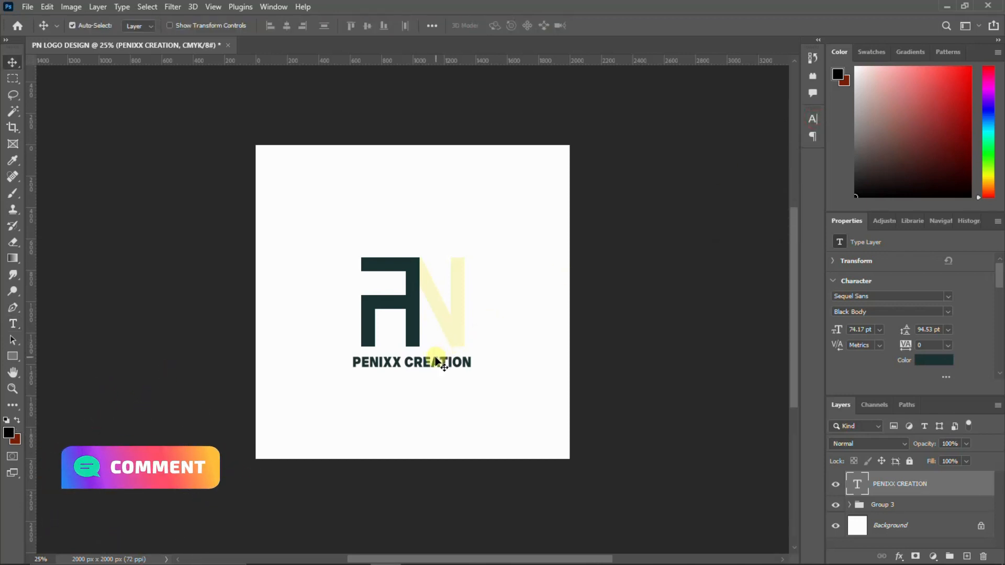
drag(443, 363, 444, 363)
Preview a stronger yellow on the N's vertical bar, discard it, and fill the bar with the recently used orange
click(457, 334)
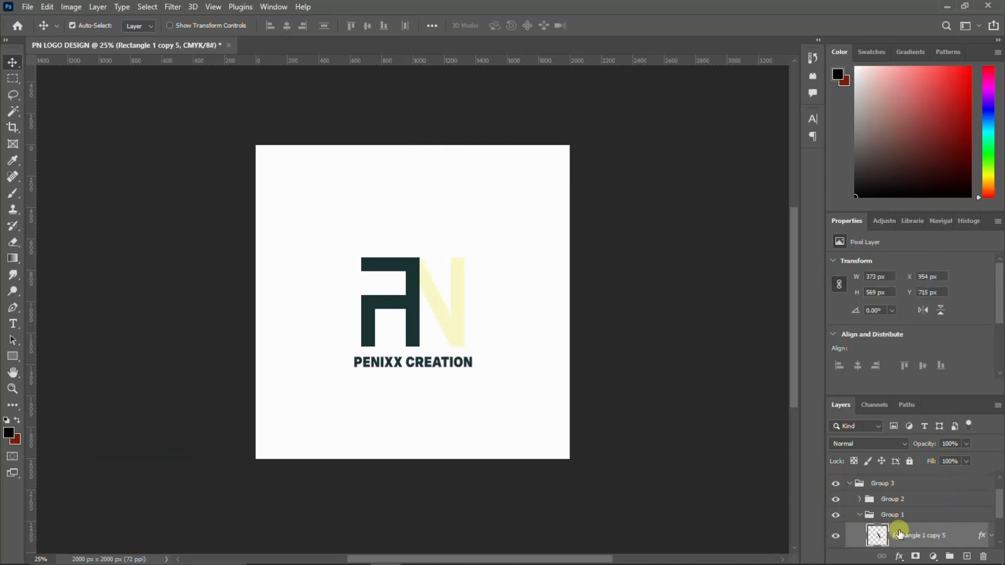
click(464, 281)
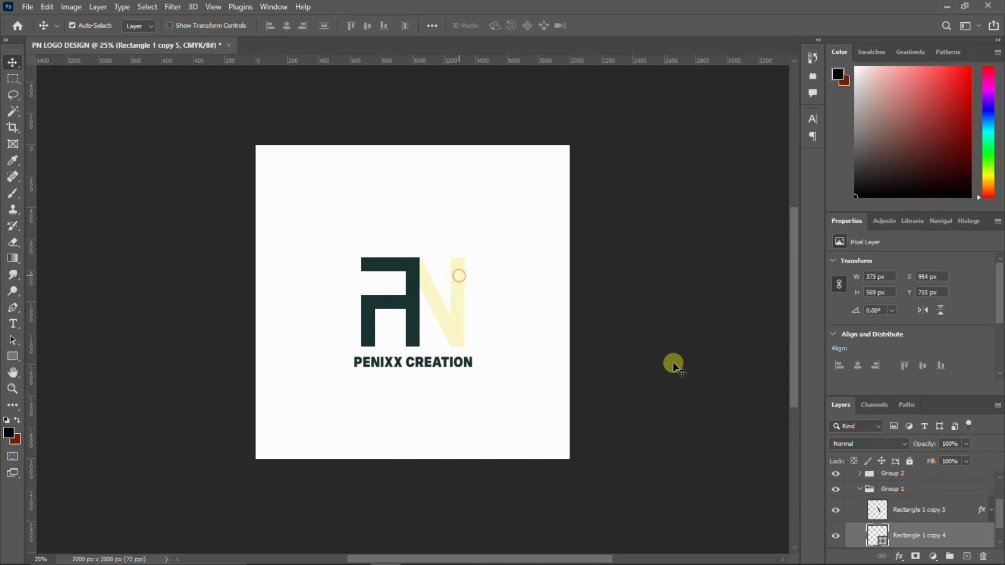
click(873, 353)
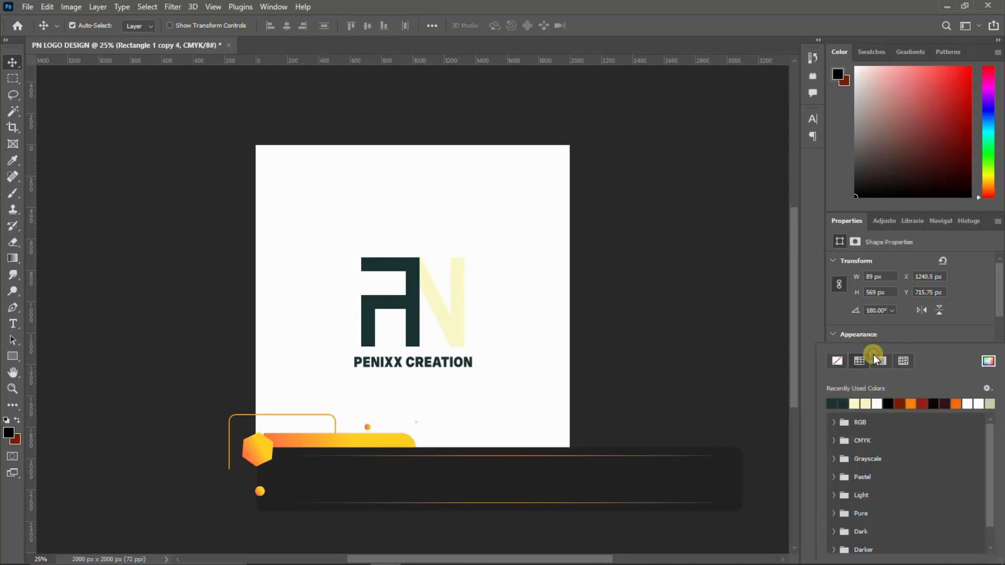
click(988, 361)
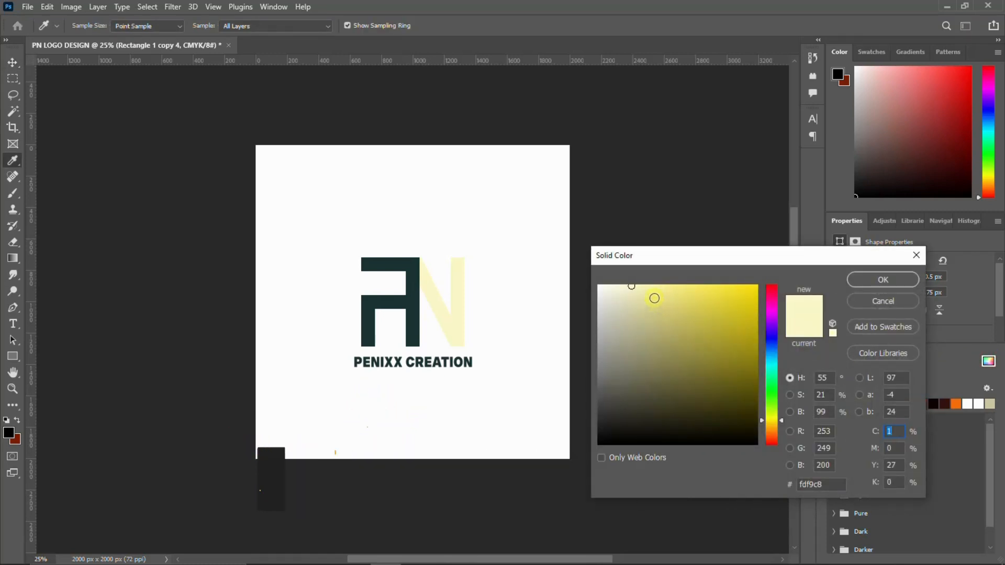
click(628, 312)
drag(628, 313, 698, 289)
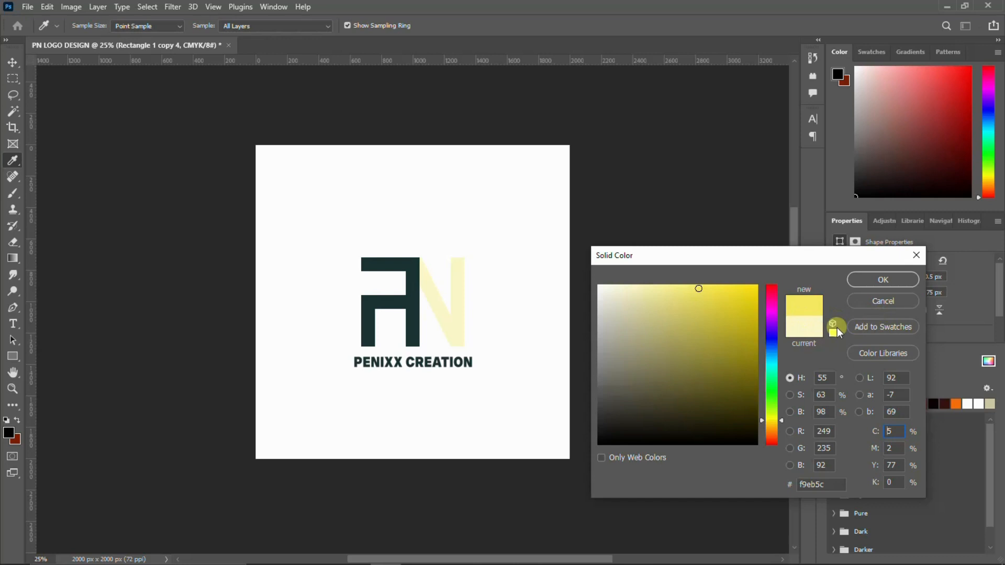
click(806, 327)
click(893, 278)
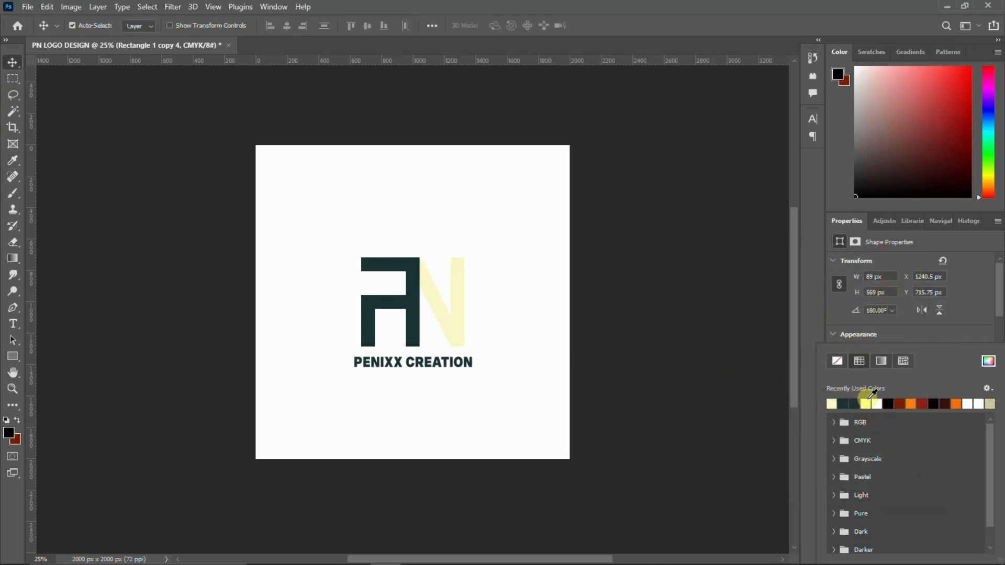
click(913, 404)
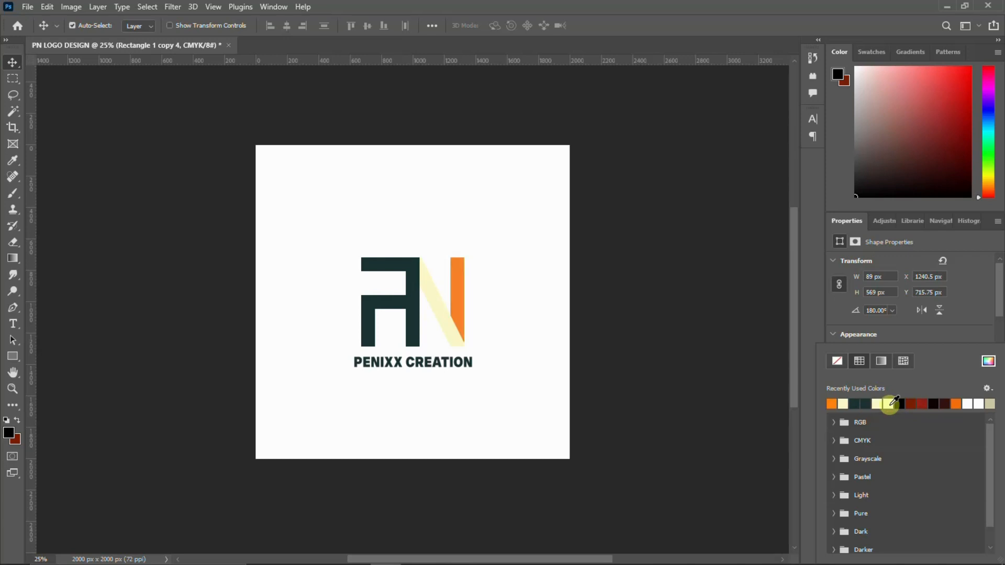
Set the Color Overlay on the N's diagonal to orange f57e20, sampled from the N's vertical bar
click(440, 315)
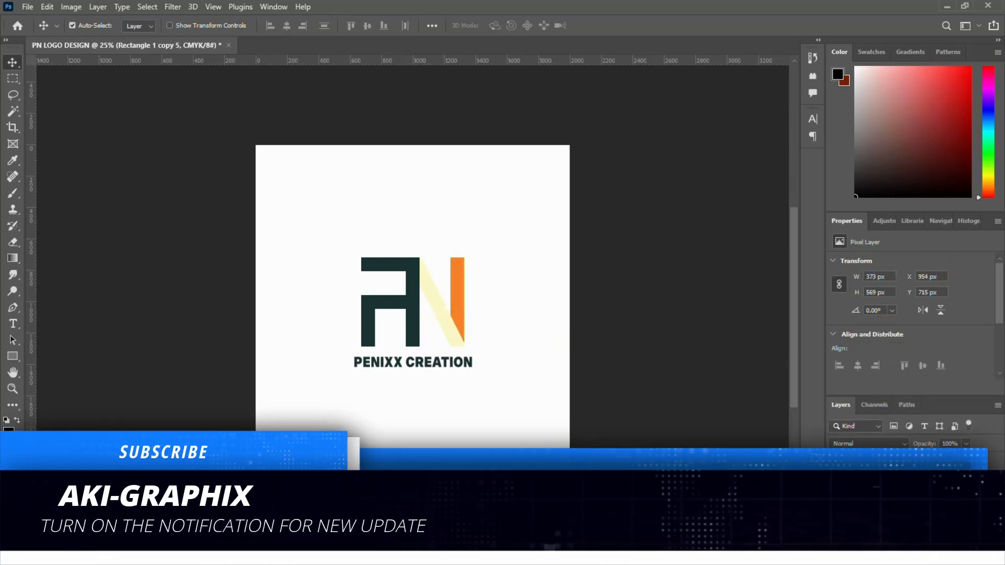
click(889, 558)
click(921, 501)
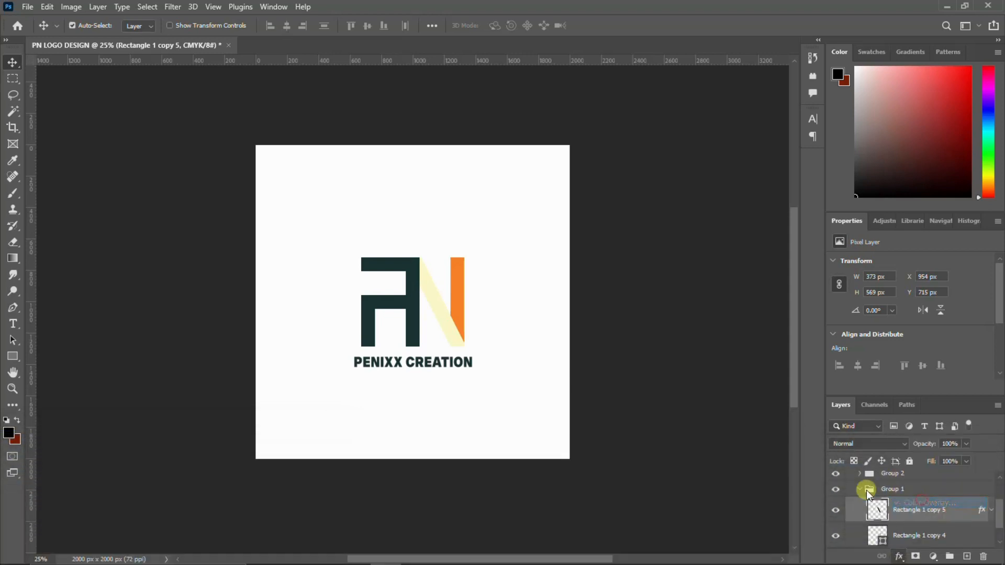
click(794, 186)
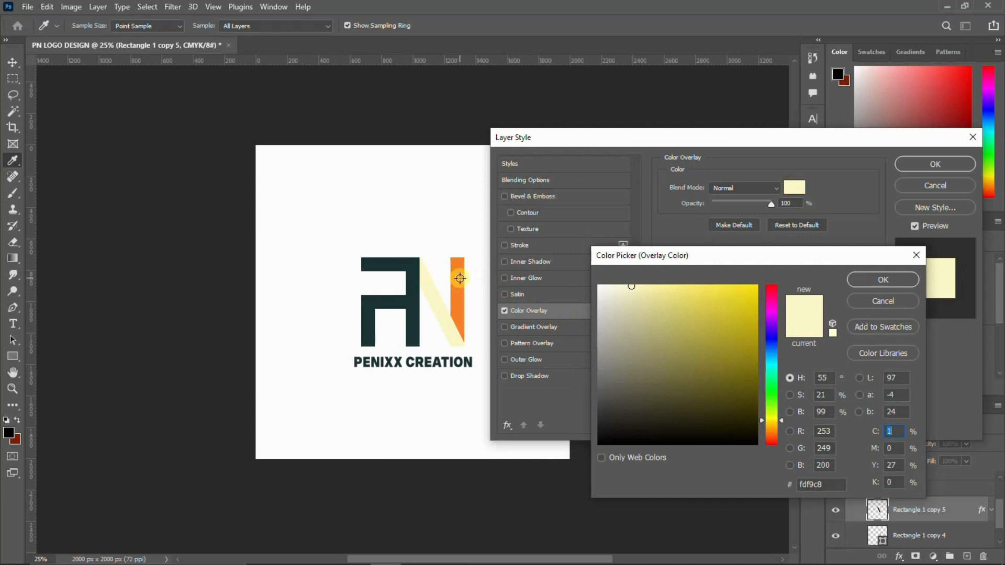
click(459, 278)
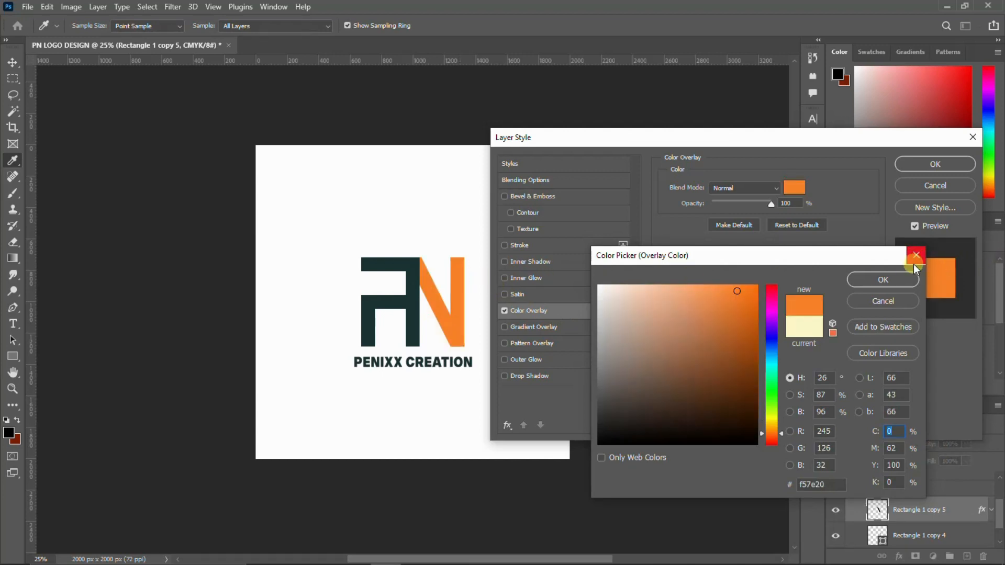
click(895, 280)
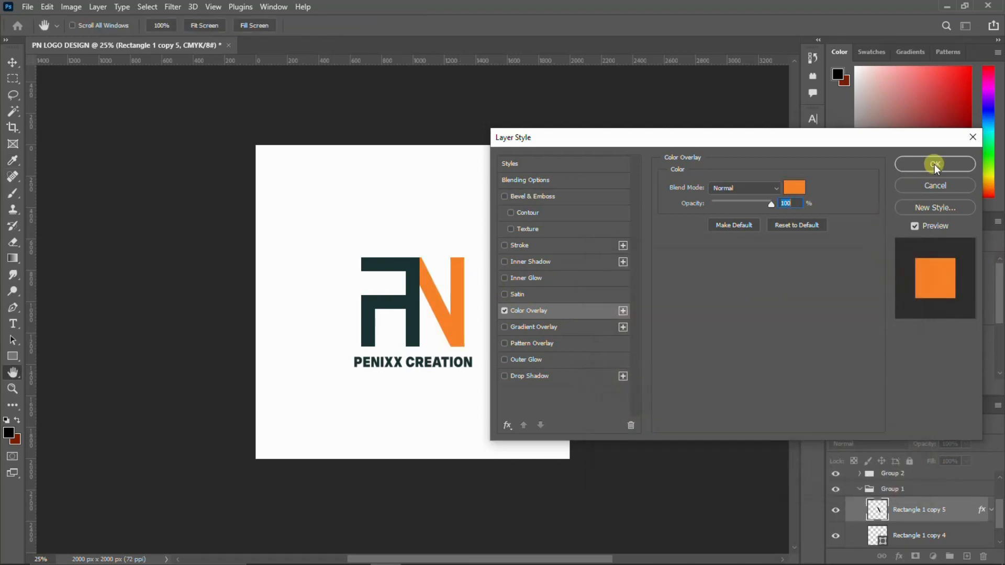
click(934, 164)
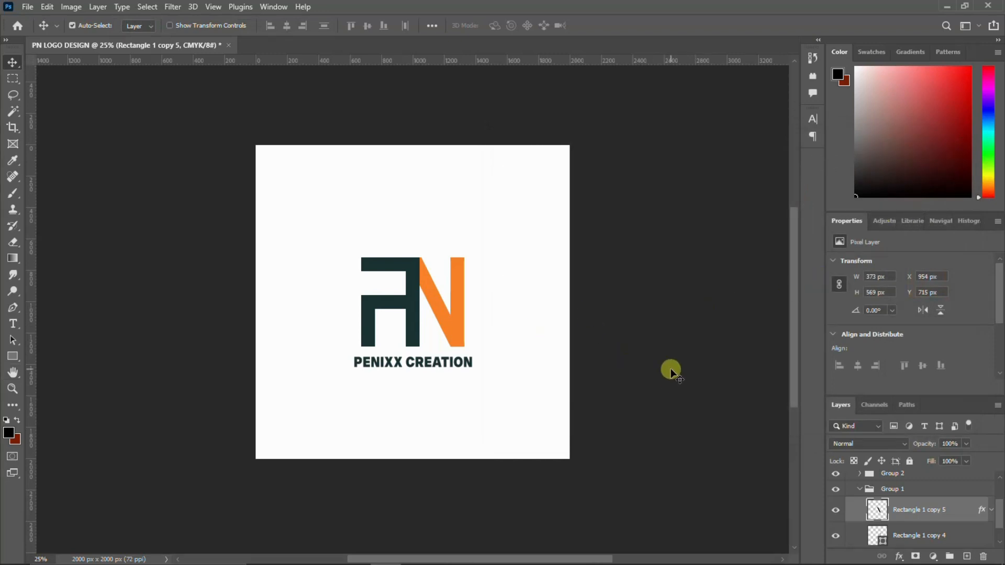
Scale the PENIXX CREATION text up from its centre to about 100.5 pt, making it wider than the monogram
click(463, 362)
key(ctrl+t)
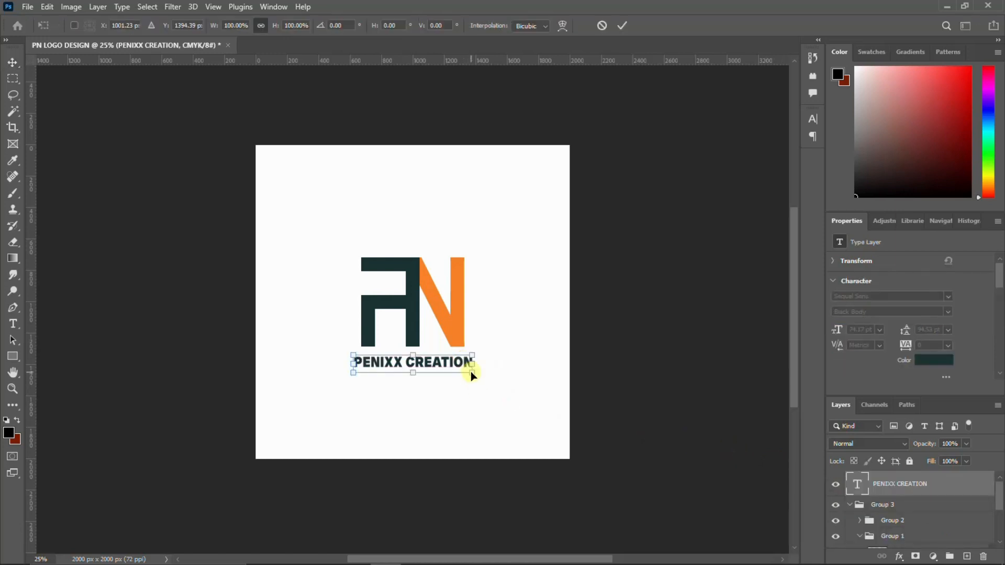
drag(470, 372, 490, 382)
key(Return)
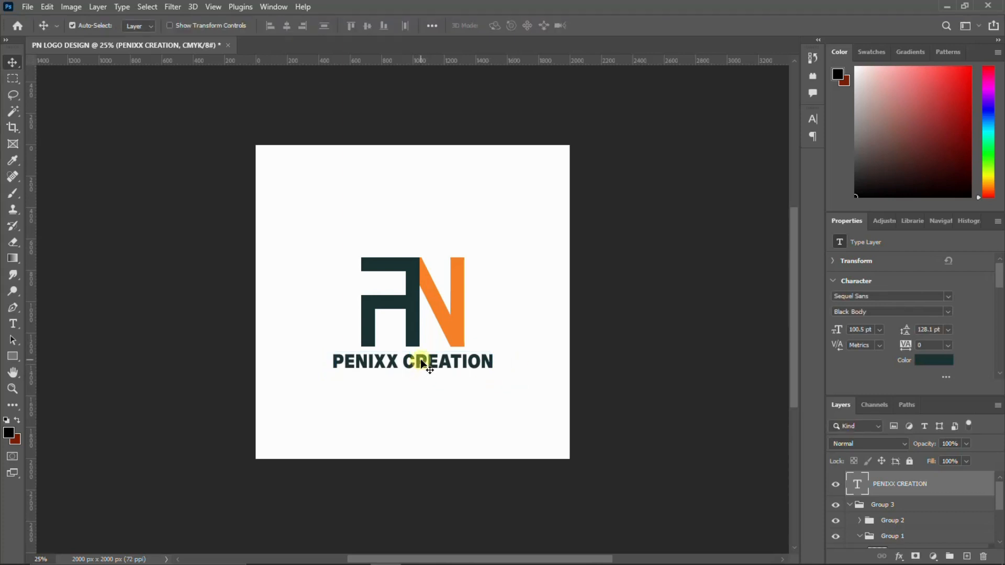
Duplicate the PENIXX CREATION text directly below and replace the copy's wording with REDEFINING CREATIVITY
drag(423, 363, 425, 383)
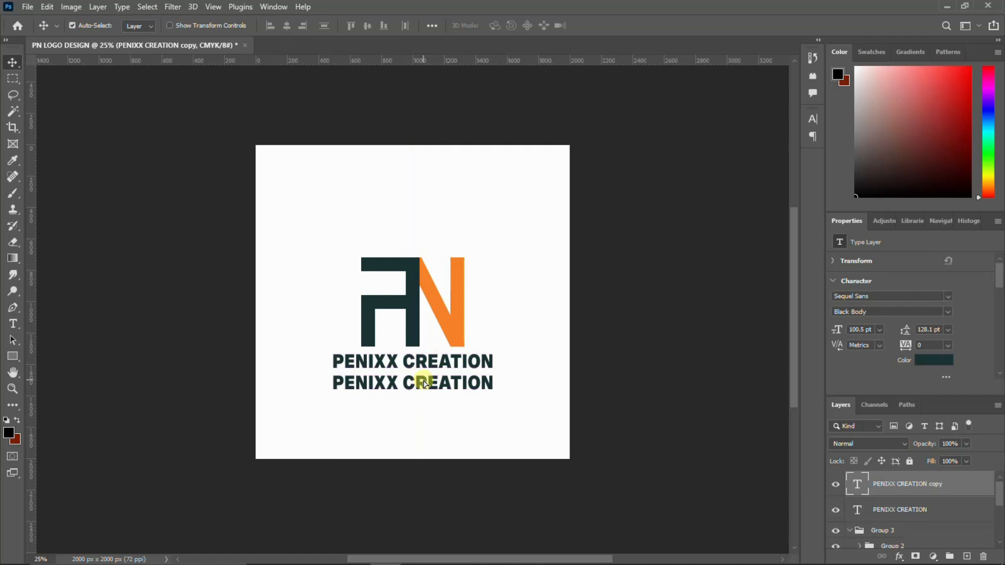
double_click(423, 383)
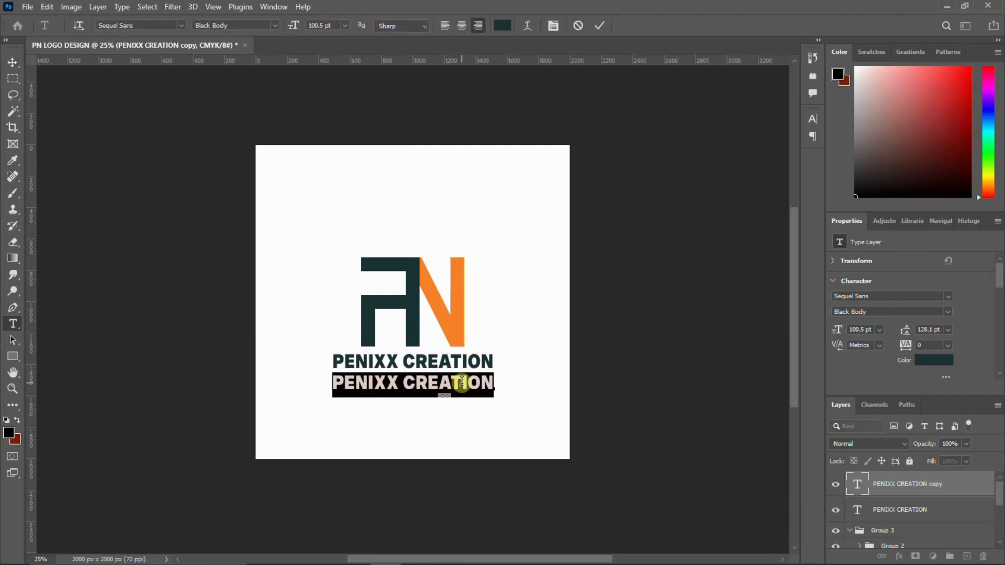
text(RE)
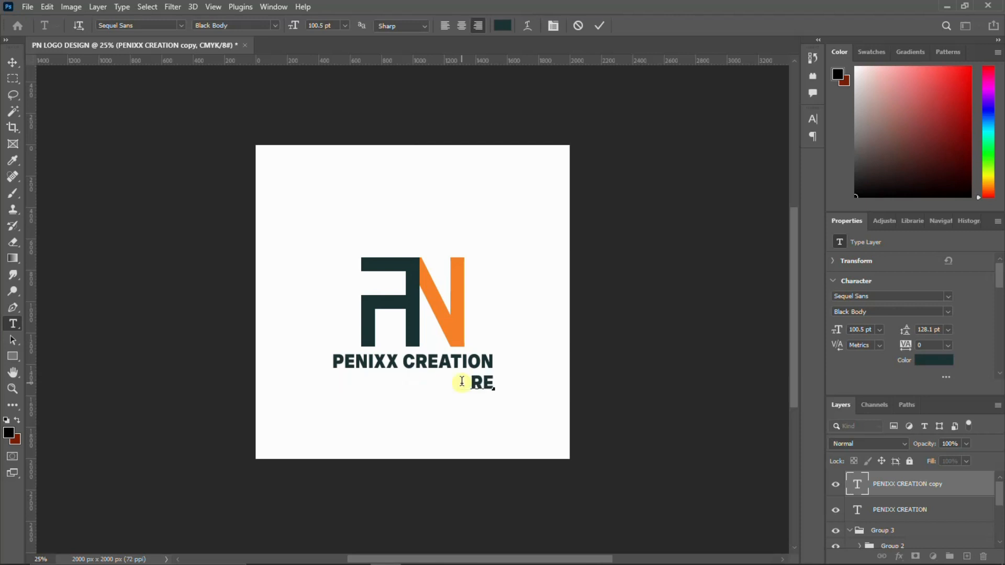
text(DEFINI)
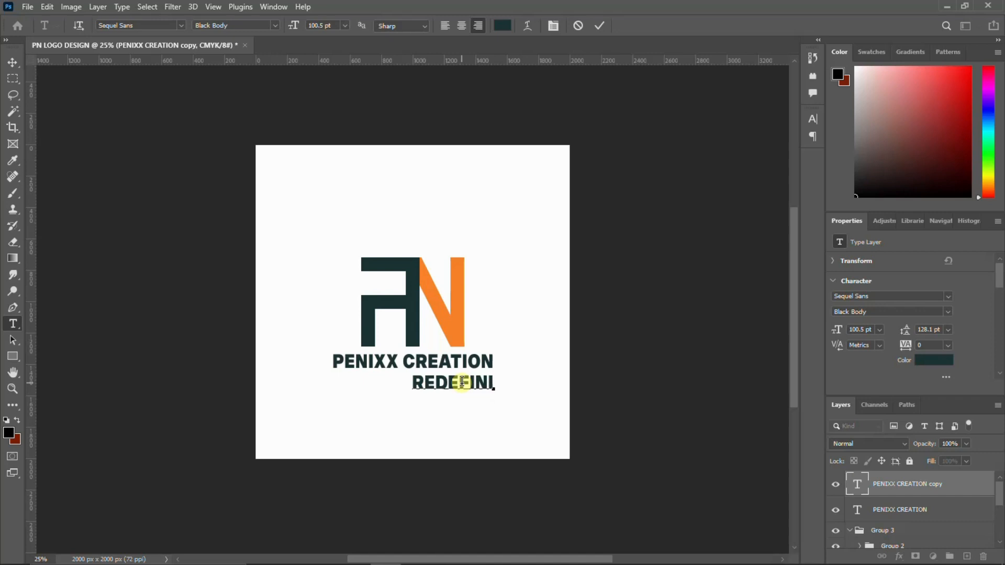
text(NG.)
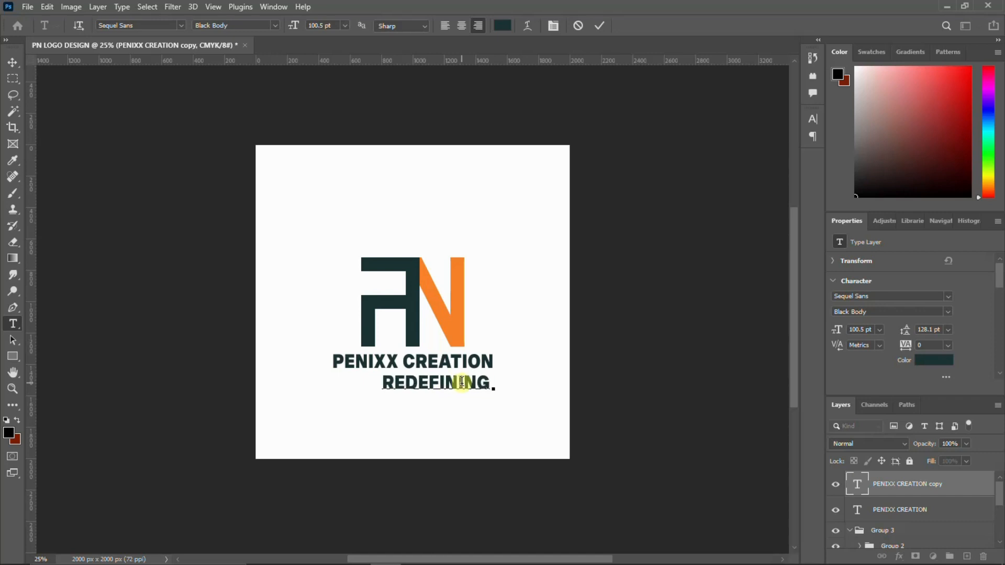
text(CREATIVITY)
key(ctrl+Return)
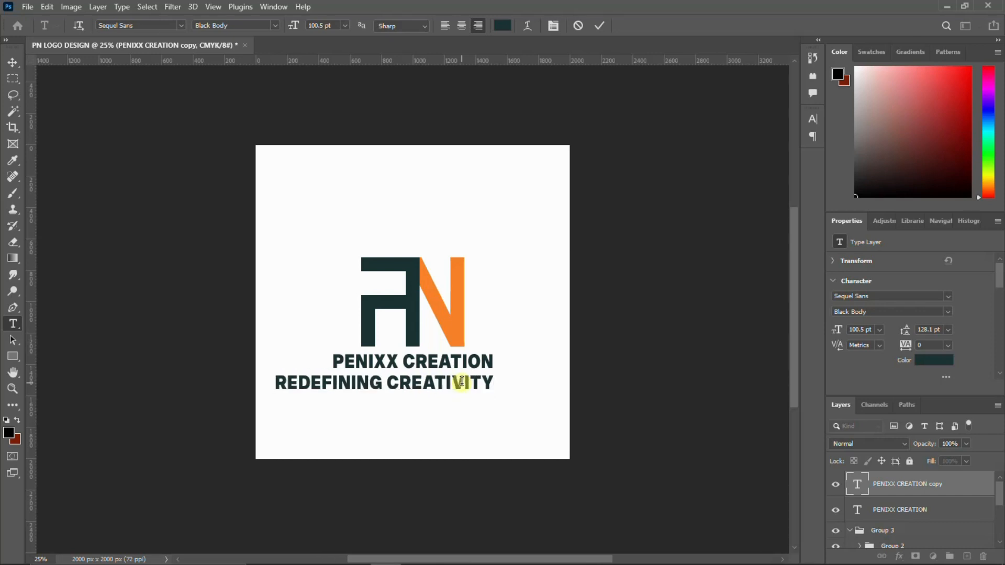
key(v)
Change the REDEFINING CREATIVITY tagline's font to Southern Aire Personal Use Only
click(811, 118)
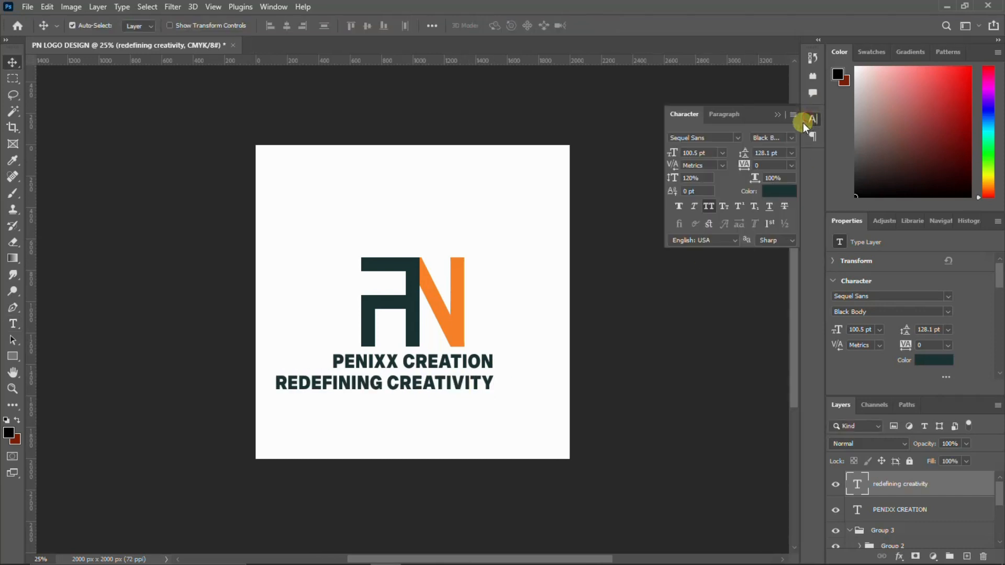
click(736, 139)
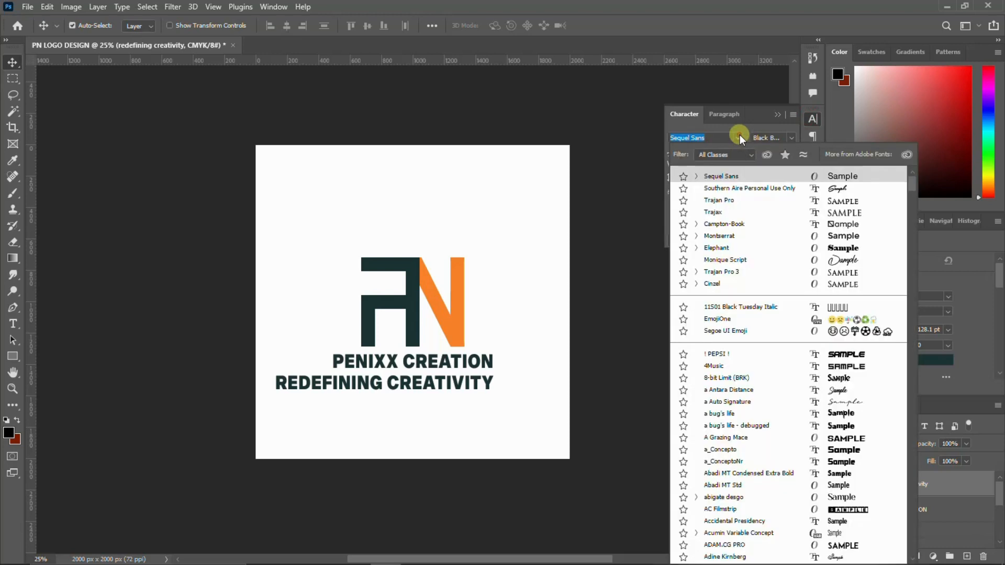
click(720, 188)
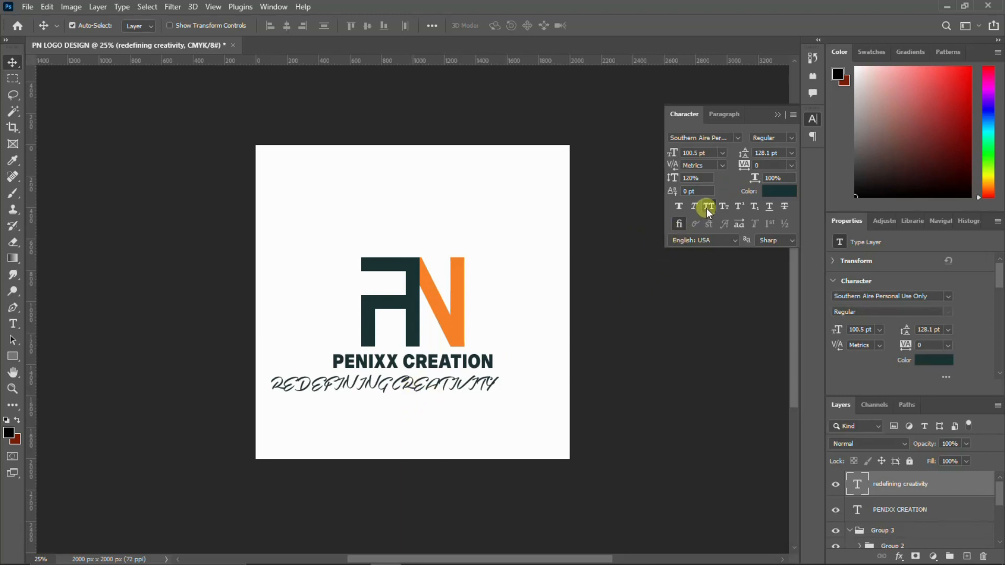
Turn off All Caps for every tagline letter except the initials so it reads Redefining Creativity
double_click(406, 387)
drag(401, 386, 522, 377)
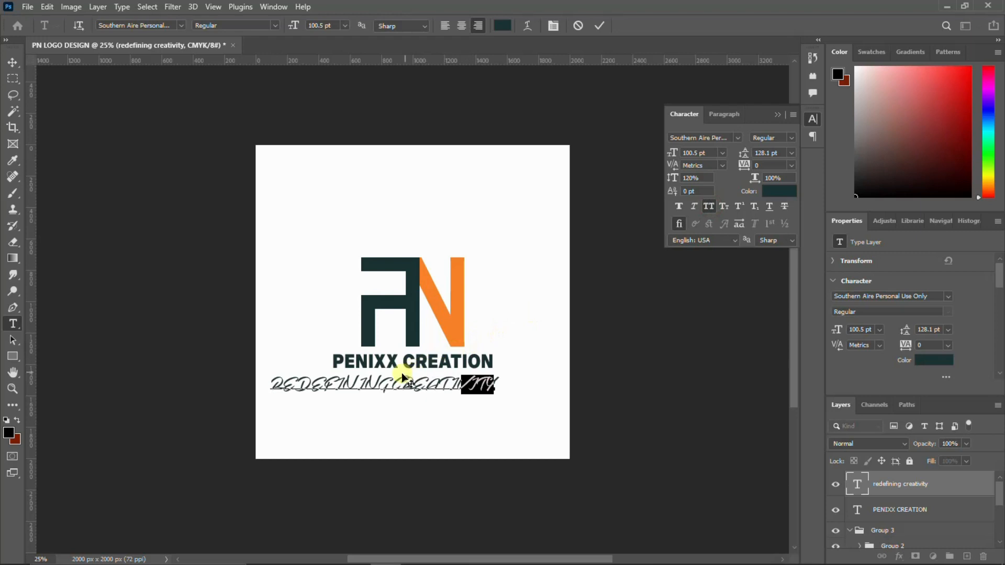
key(ctrl+shift+k)
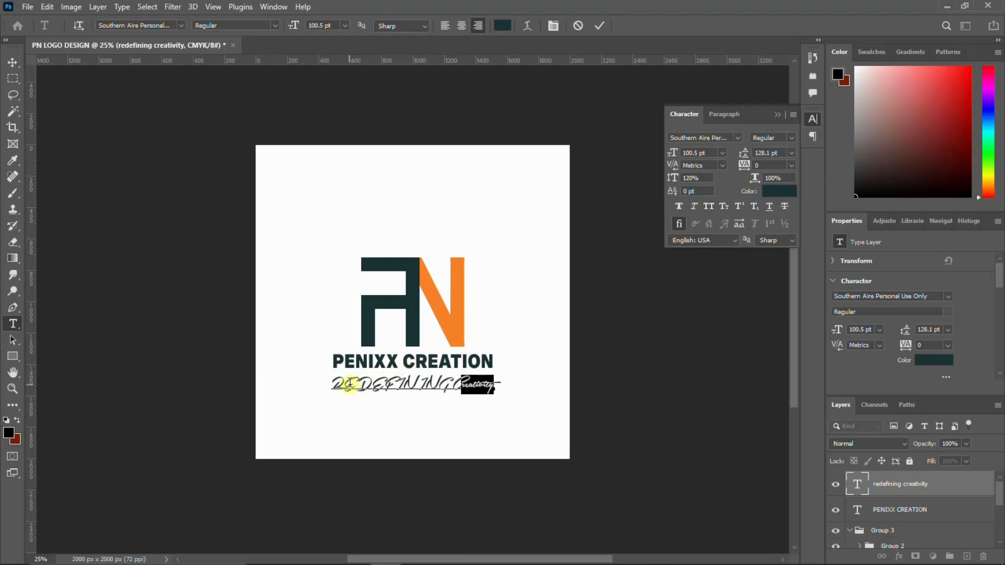
drag(346, 382, 451, 383)
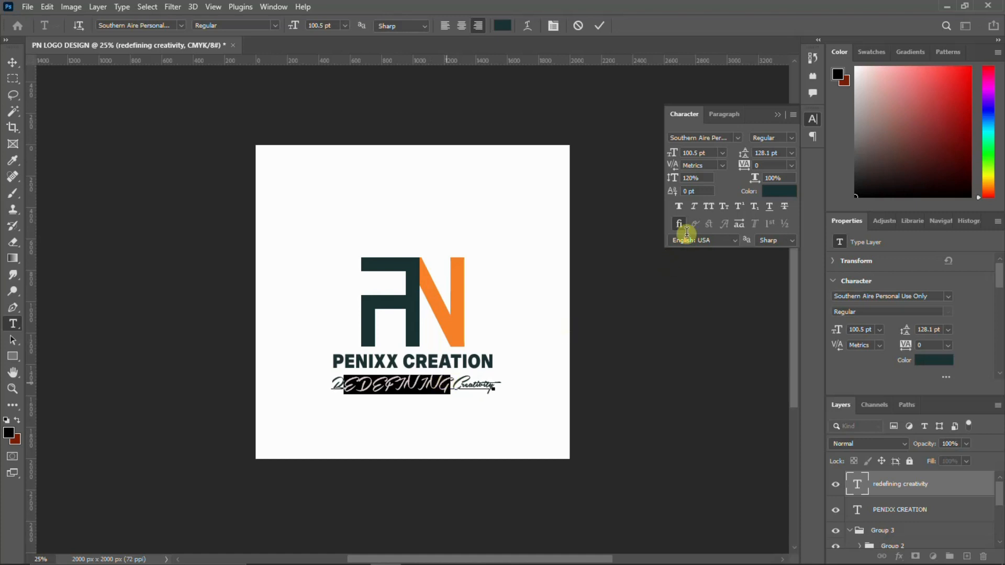
click(711, 207)
key(ctrl+Return)
key(v)
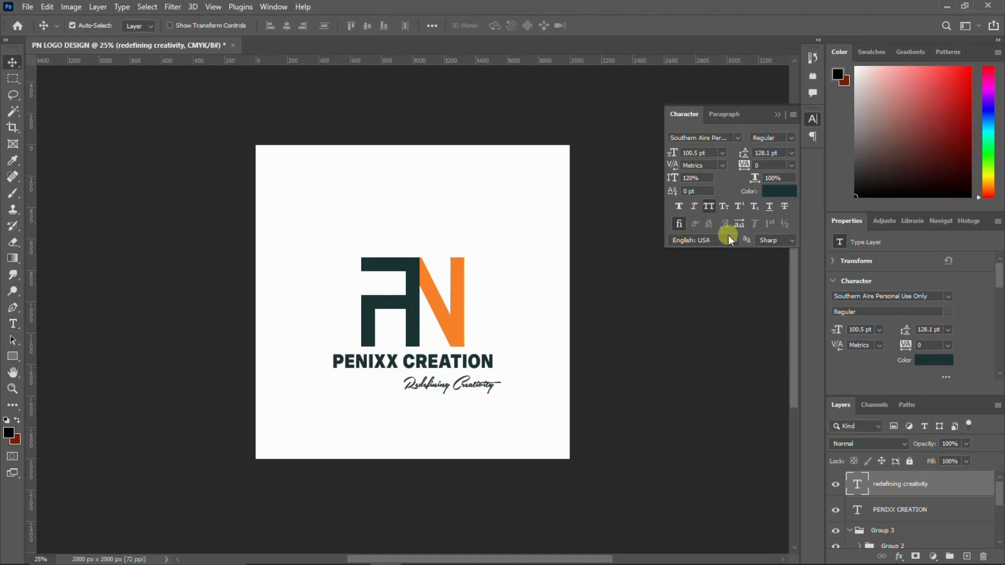
Scale the Redefining Creativity tagline to about 154% and centre it directly beneath PENIXX CREATION
click(812, 117)
key(ctrl+t)
drag(470, 386, 447, 390)
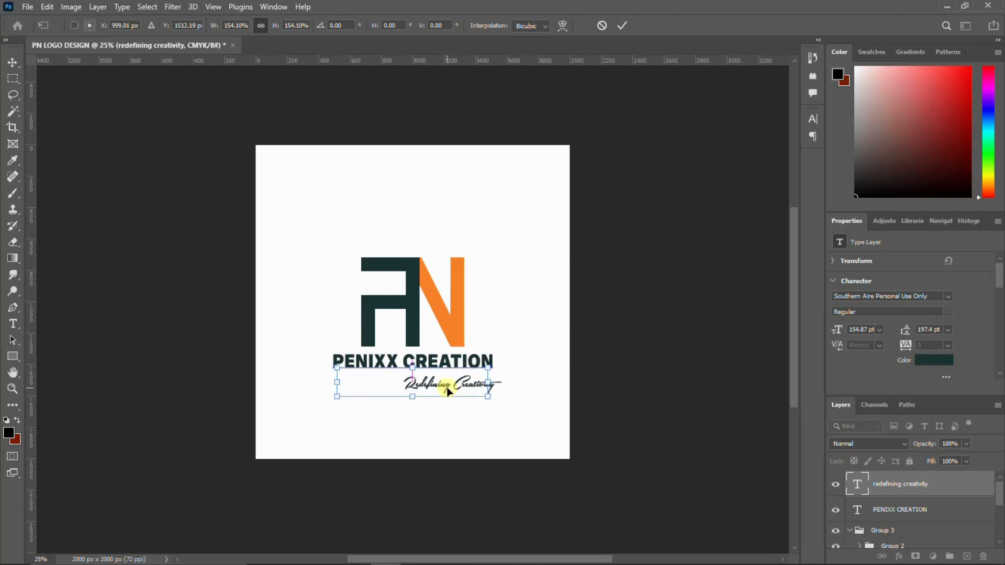
key(Return)
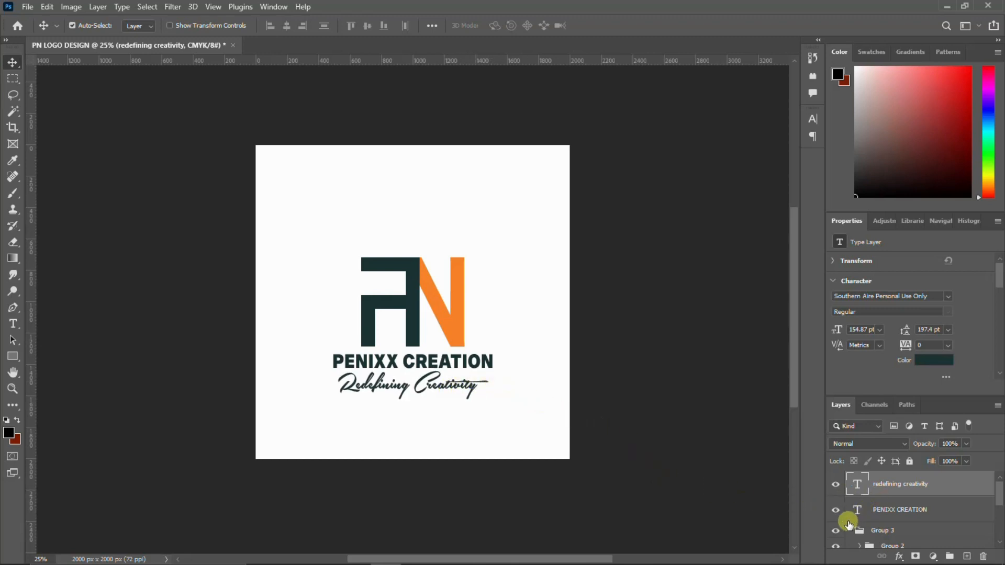
Move the PN monogram group, Group 3, straight up about 160 px to widen the gap above PENIXX CREATION
click(848, 530)
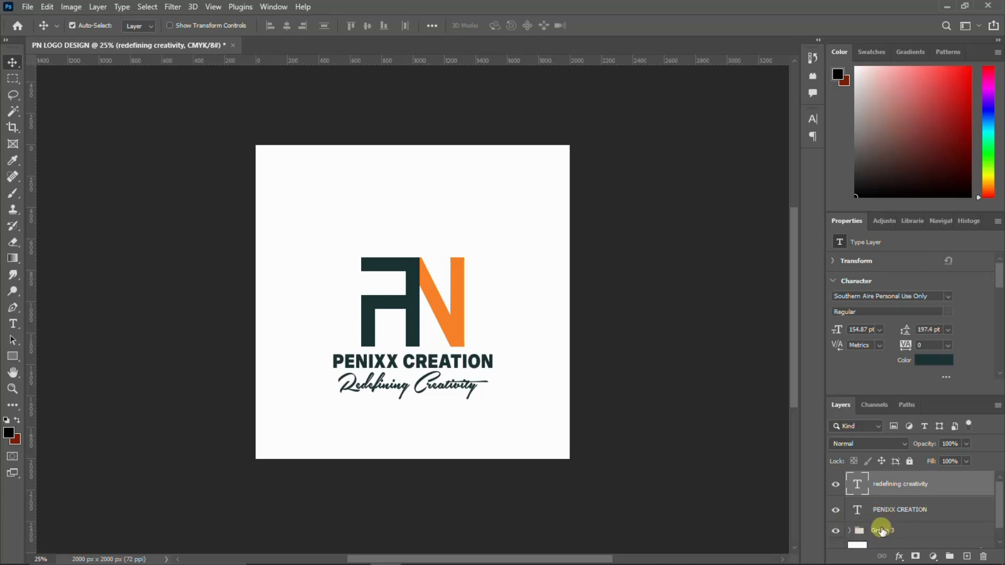
scroll(883, 523, down, 1)
click(880, 517)
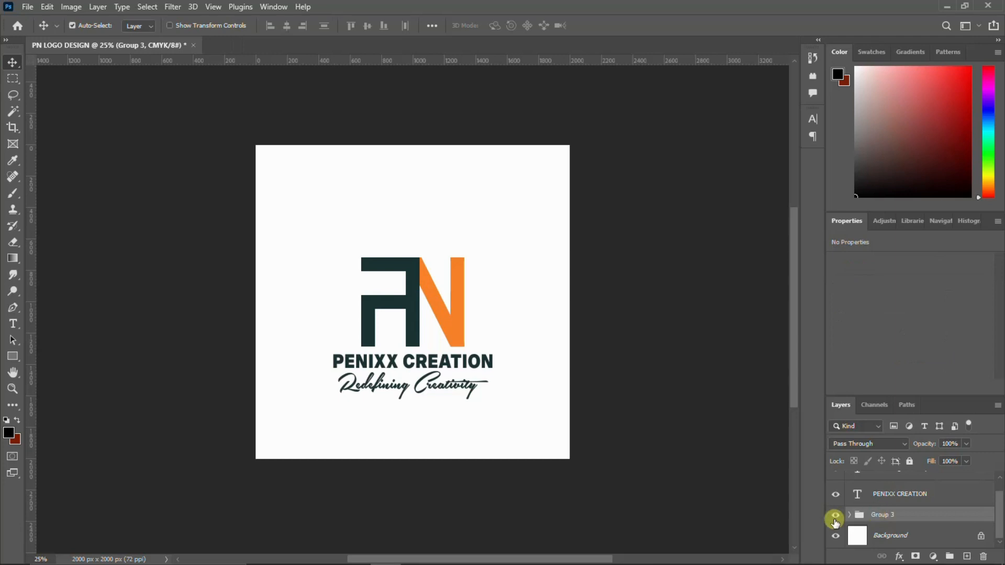
click(834, 515)
click(835, 516)
key(shift+Up)
key(shift+Up)
key(shift+Up)
key(shift+Up)
key(shift+Up)
key(shift+Up)
key(shift+Up)
key(shift+Up)
key(shift+Up)
key(shift+Up)
key(shift+Up)
key(shift+Up)
key(shift+Up)
key(shift+Up)
key(shift+Up)
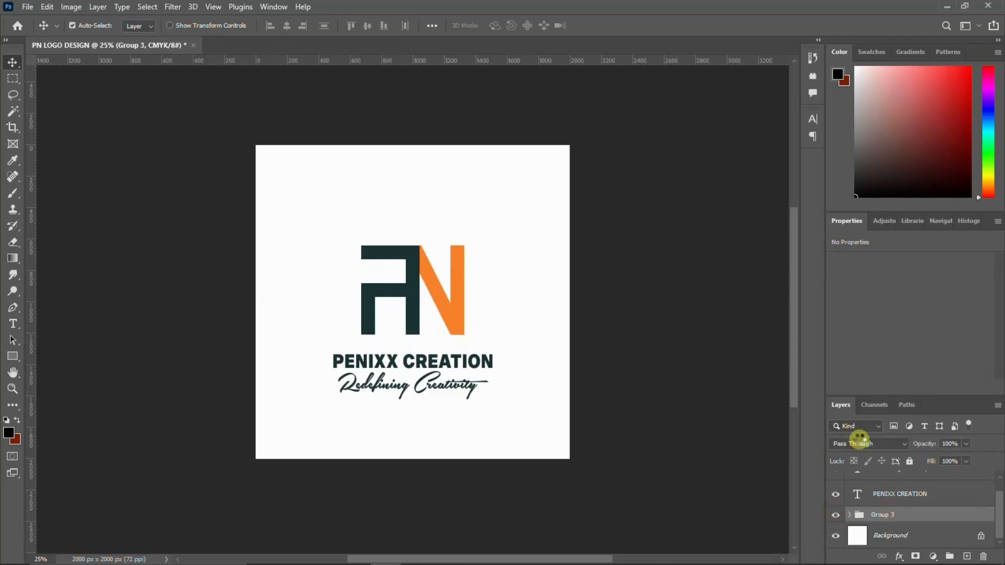
key(shift+Up)
key(shift+Up)
key(shift+Up)
key(Up)
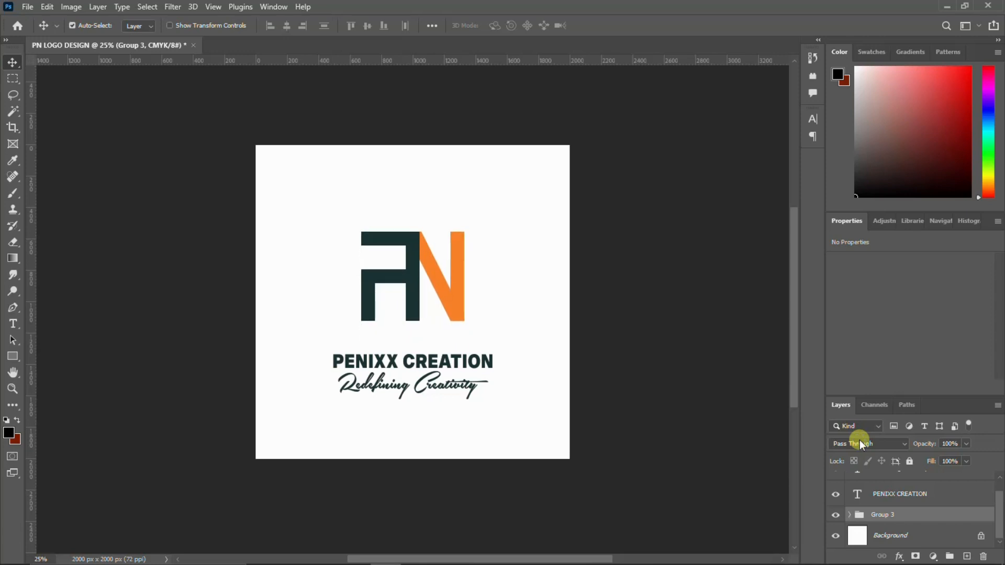
Move the PENIXX CREATION and Redefining Creativity text layers together straight up about 110 px, closer to the PN monogram
scroll(889, 487, up, 1)
click(879, 505)
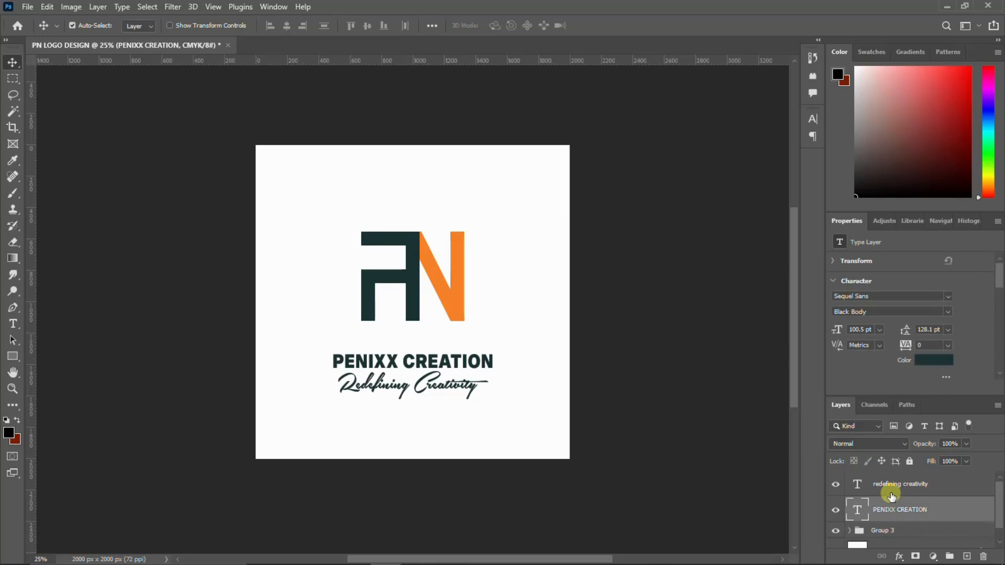
shift+click(892, 486)
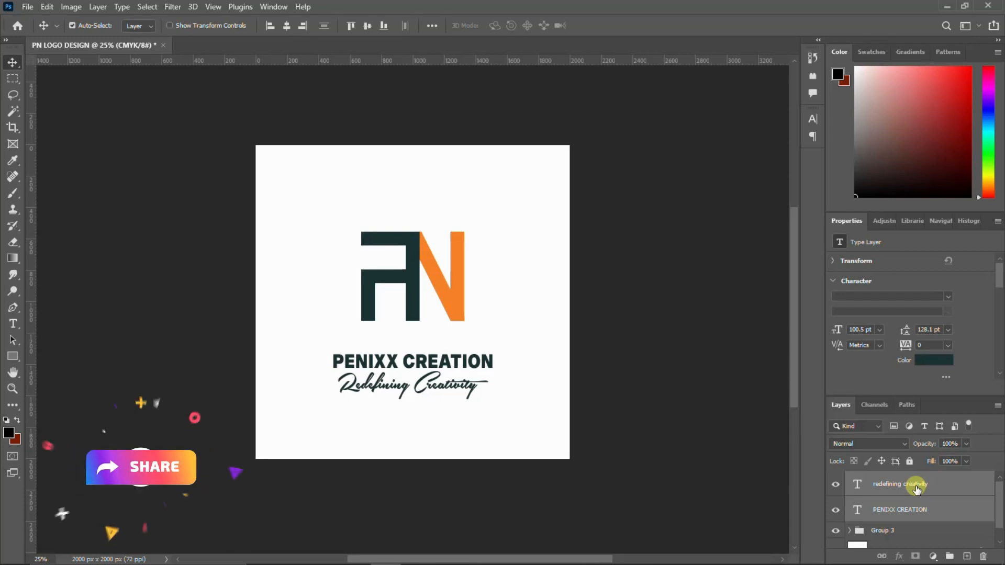
click(893, 513)
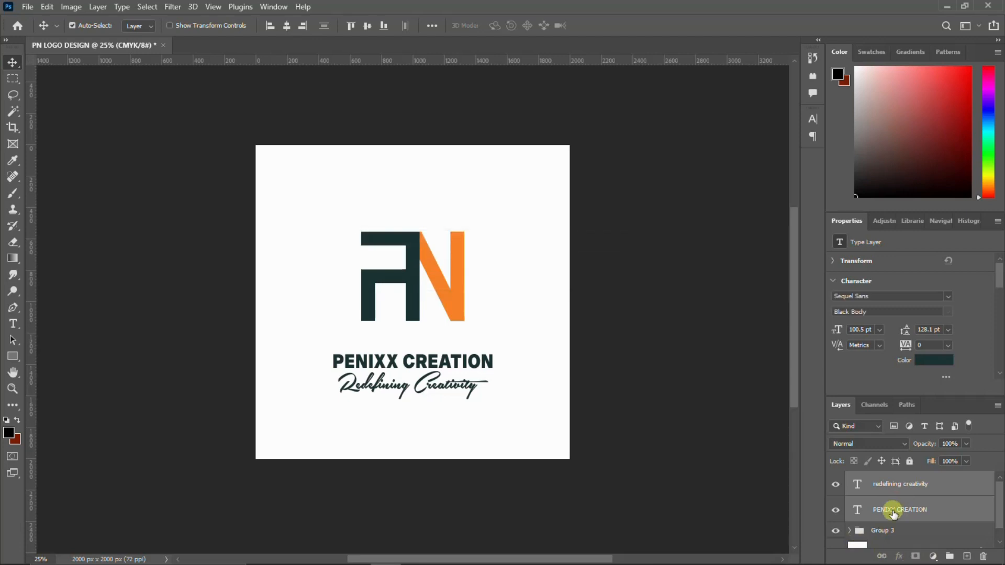
shift+click(920, 486)
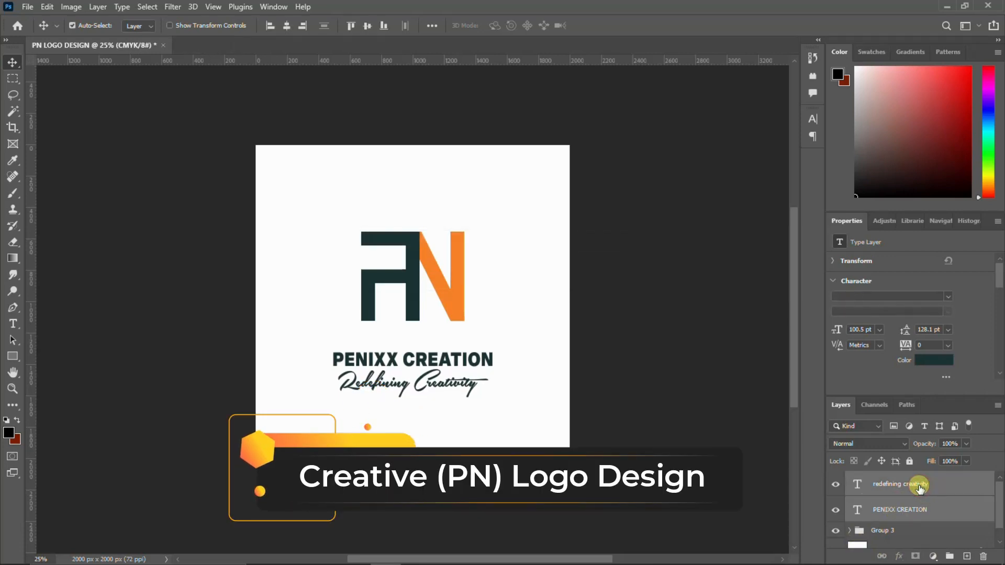
key(shift+Up)
key(shift+Up)
key(shift+Up)
key(shift+Up)
key(shift+Up)
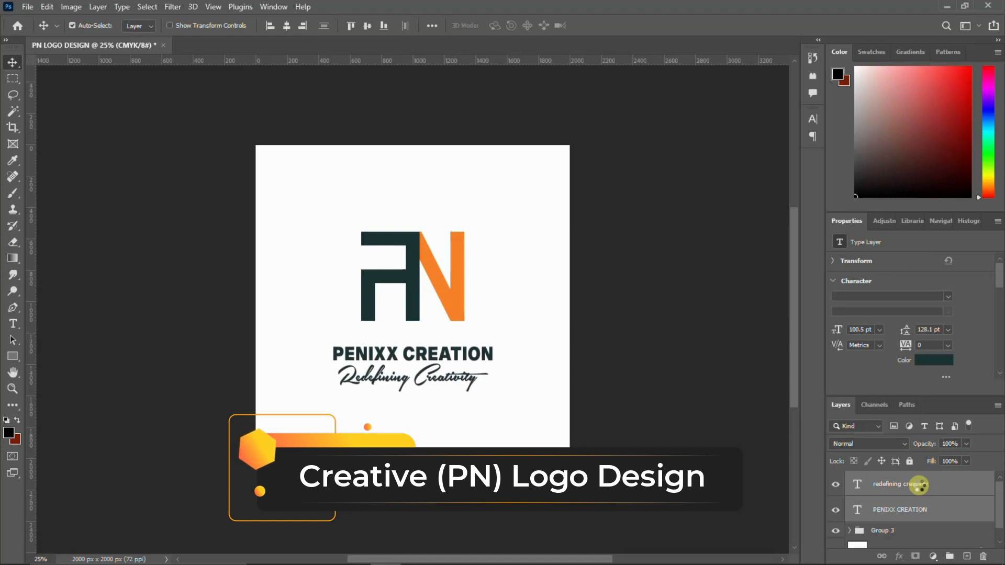
key(shift+Up)
key(shift+Up)
key(shift+Up)
key(shift+Up)
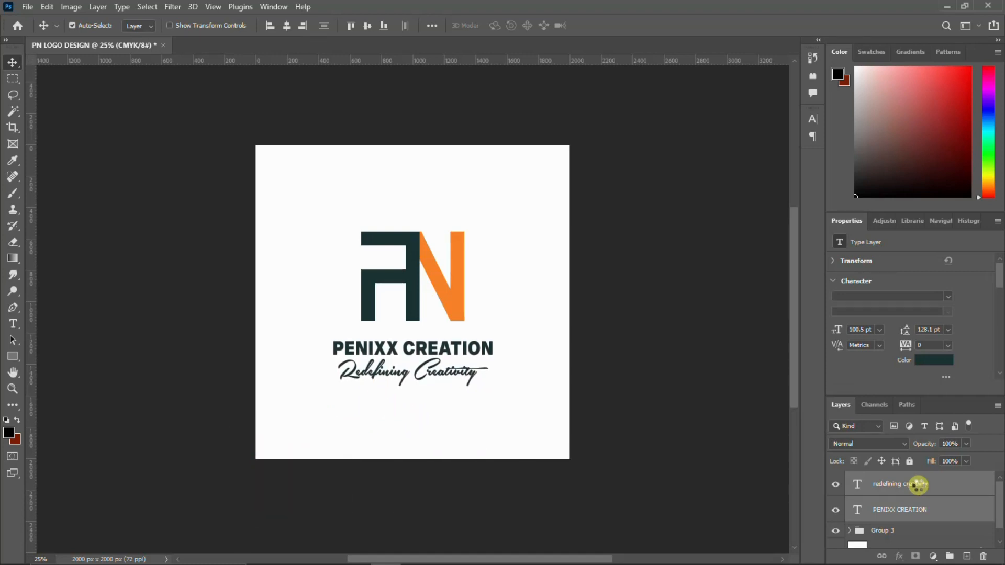
key(shift+Up)
key(shift+Up)
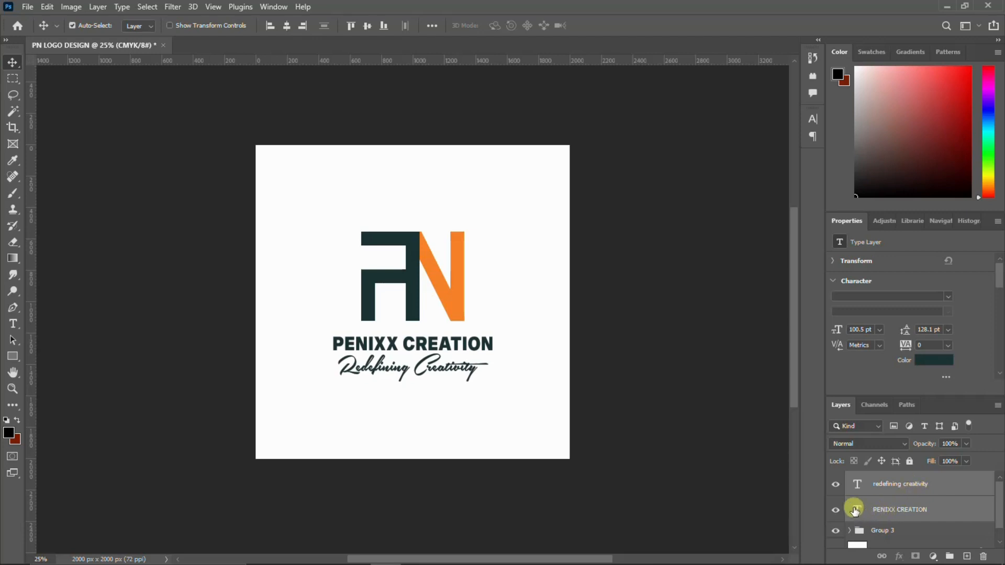
Place the LIVE camera icon image at the centre of the canvas and rasterize its layer
mouse_move(624, 562)
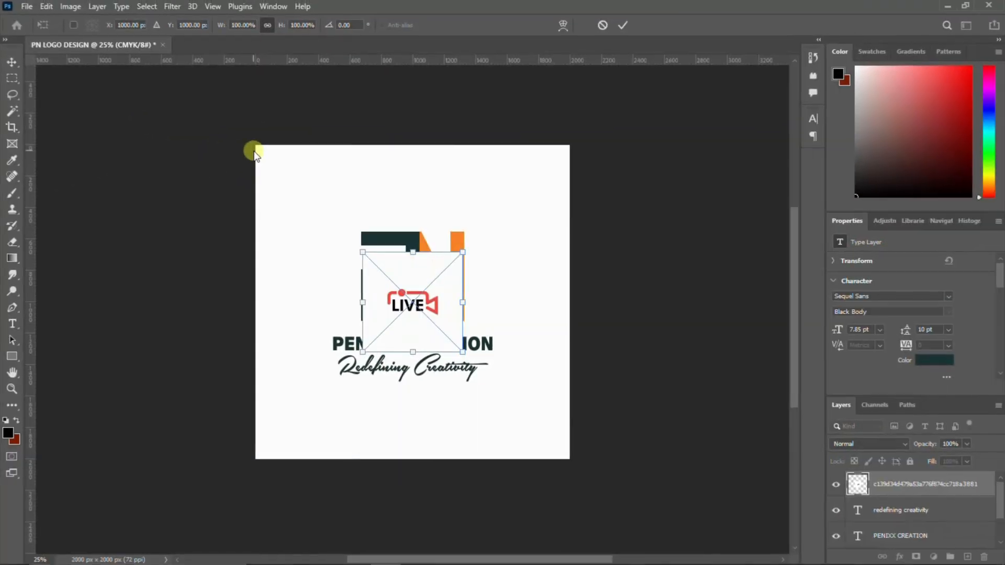
key(Return)
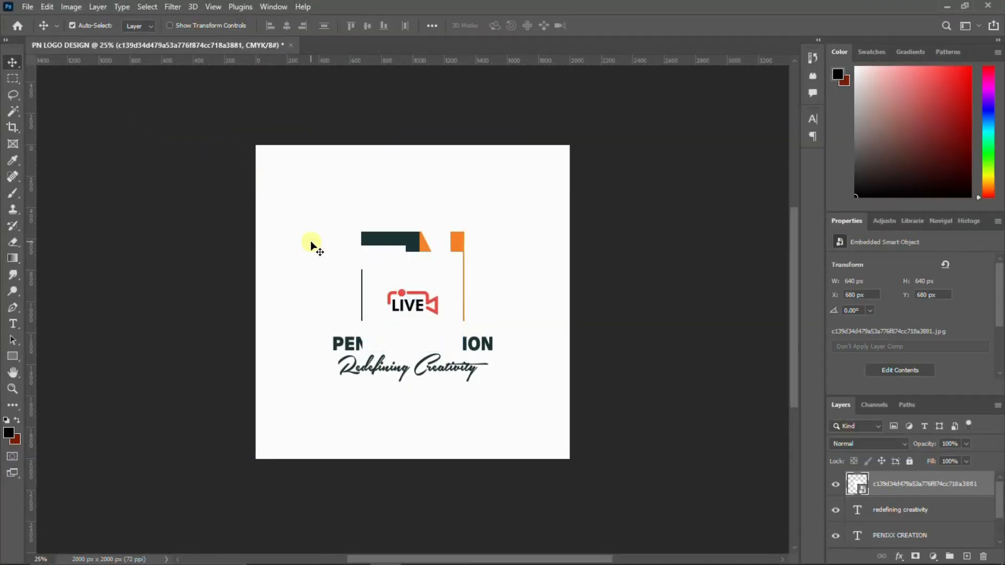
right_click(935, 487)
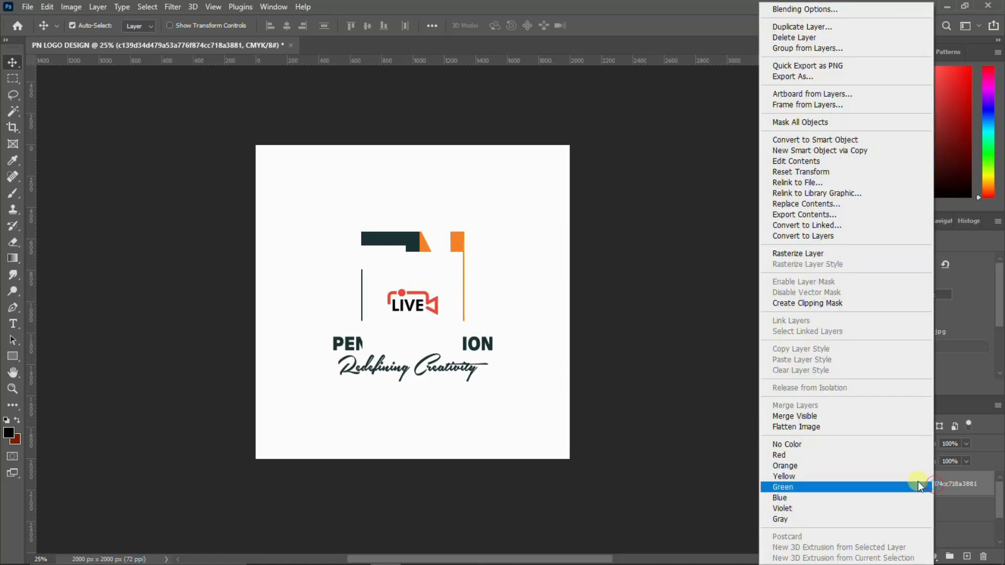
click(792, 254)
Delete the white background around the LIVE icon using a Magic Wand selection, and deselect
key(w)
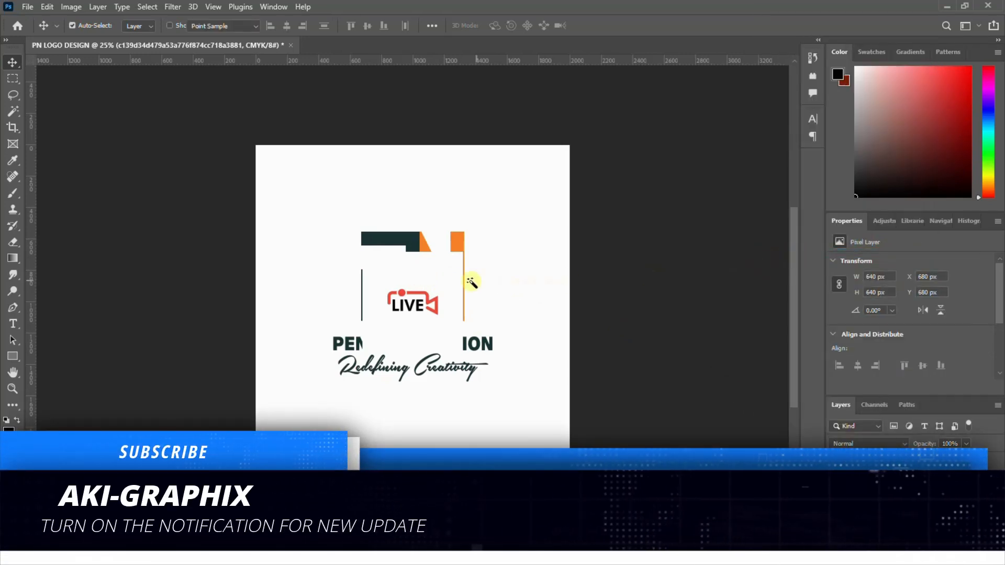
click(390, 282)
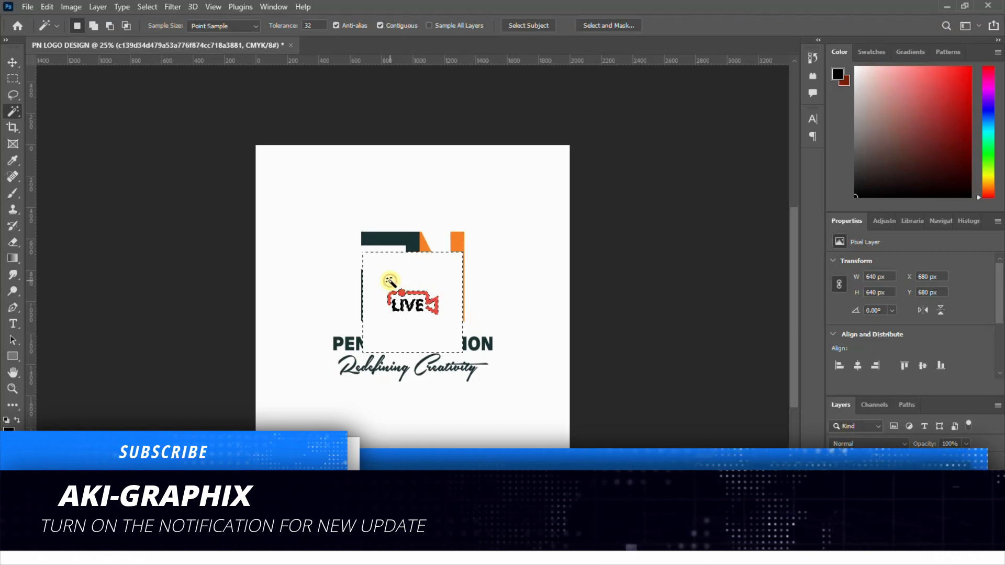
key(Delete)
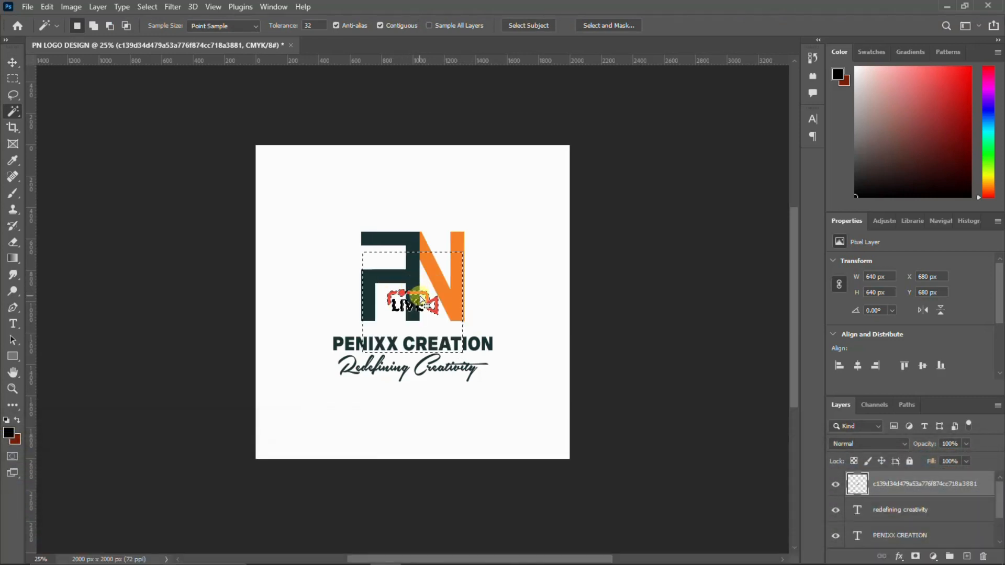
key(ctrl+d)
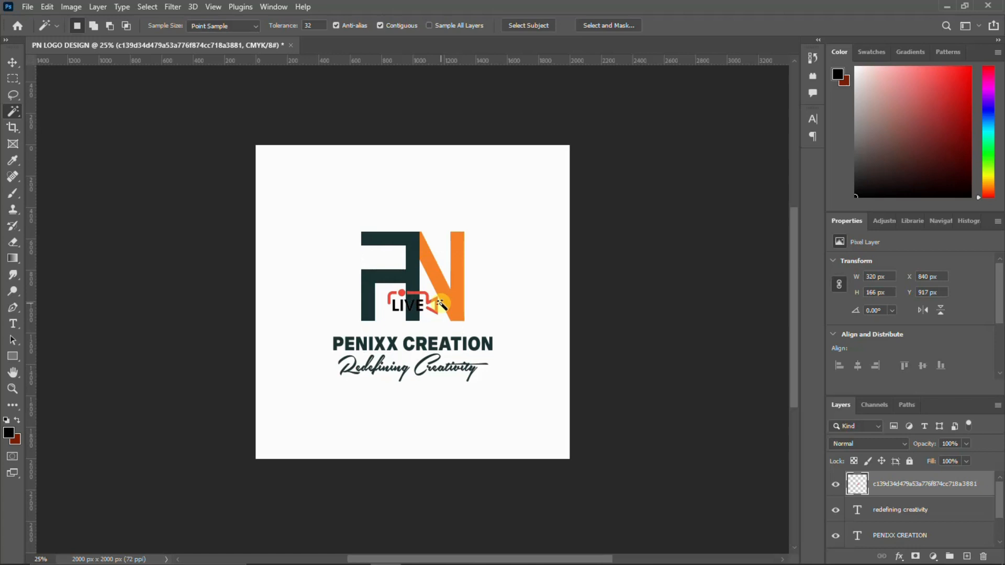
Scale the LIVE icon to about 53% and move it just beneath the start of the Redefining Creativity tagline
key(v)
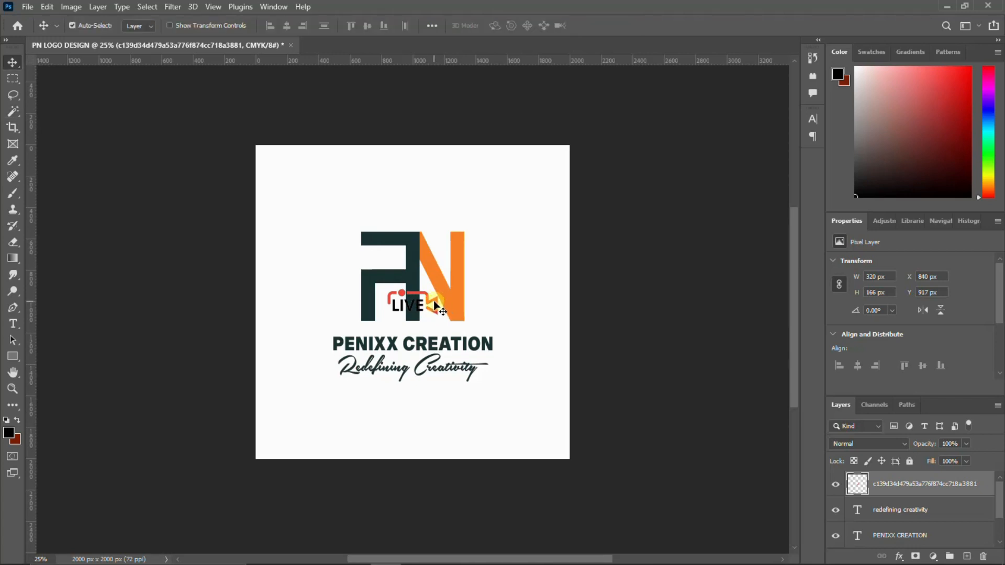
key(ctrl+t)
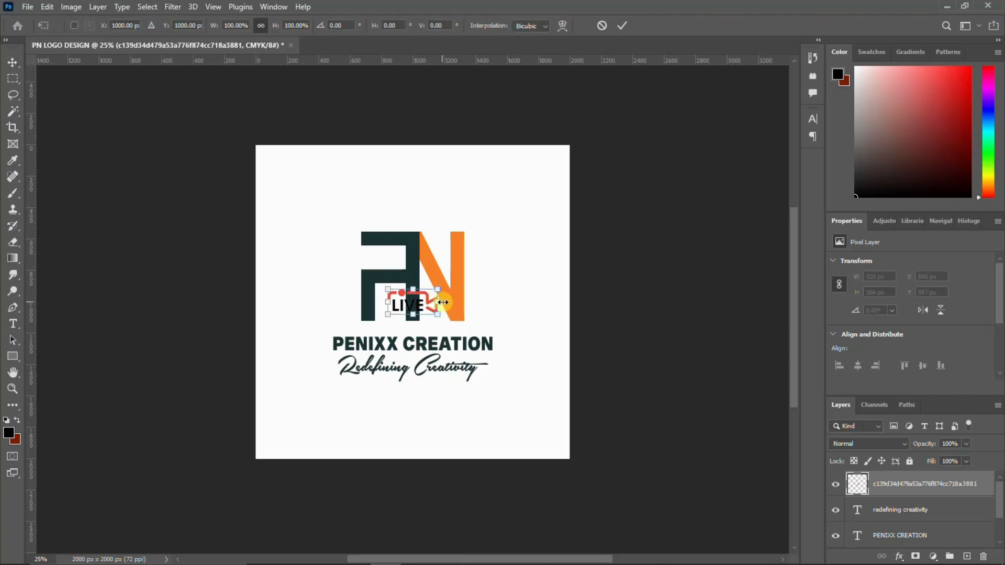
drag(437, 290, 426, 294)
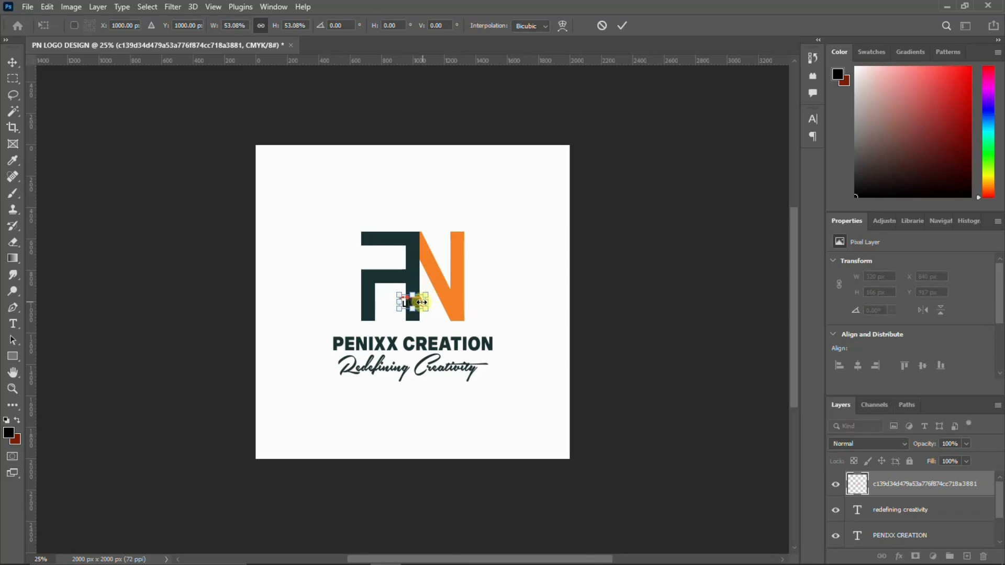
key(Return)
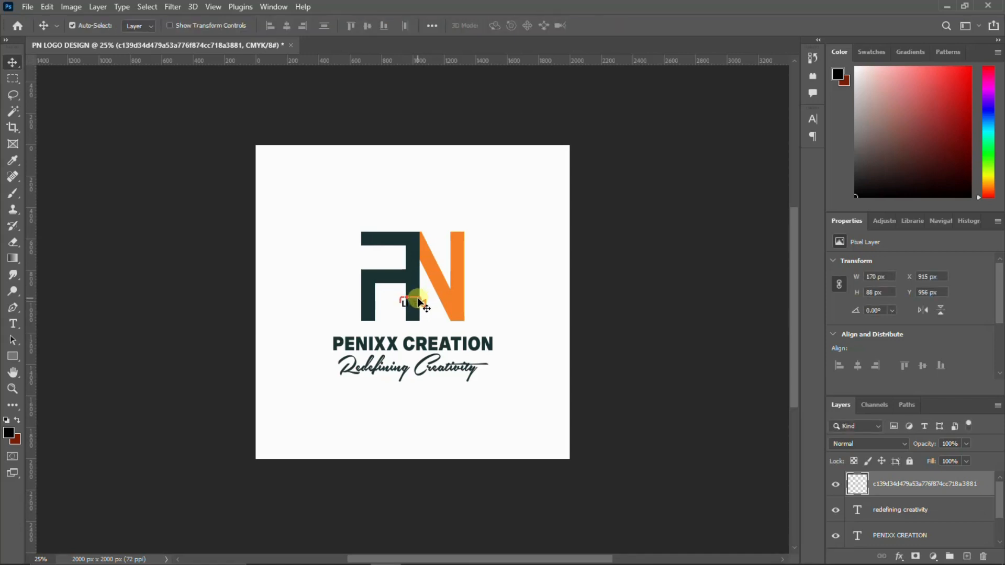
click(421, 304)
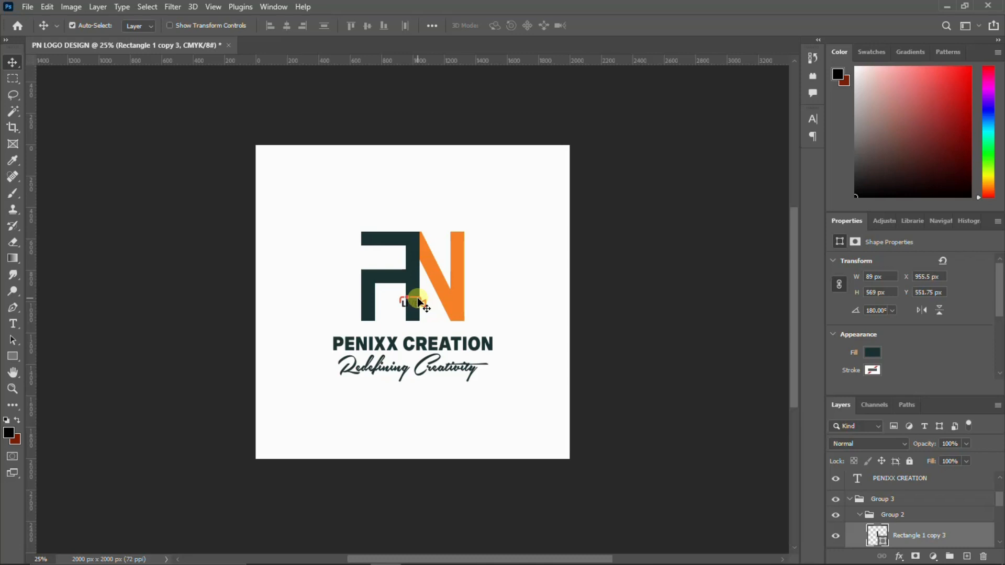
click(421, 303)
drag(418, 299, 345, 393)
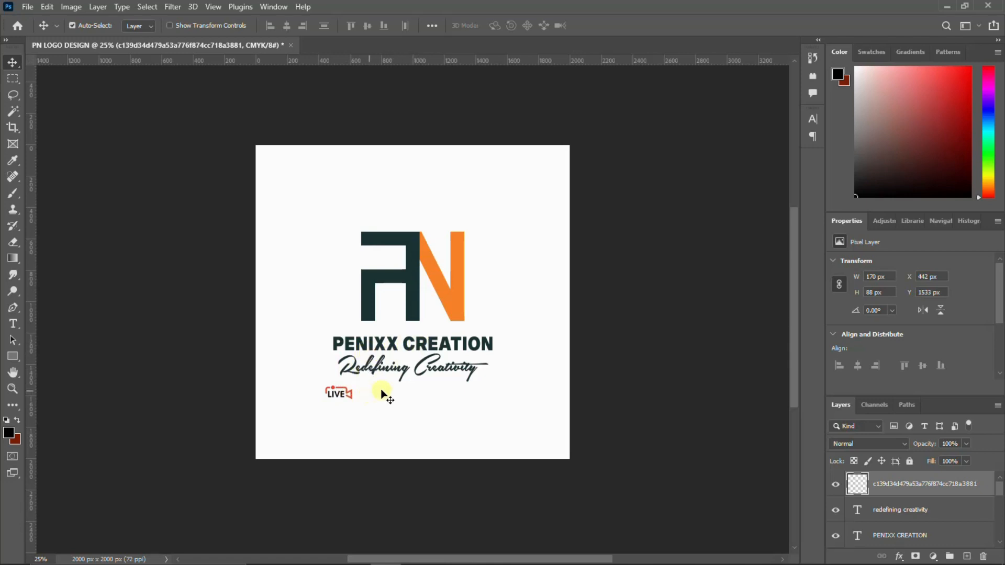
Add a text layer reading pennixx creation immediately beside the LIVE icon, beneath the tagline
key(t)
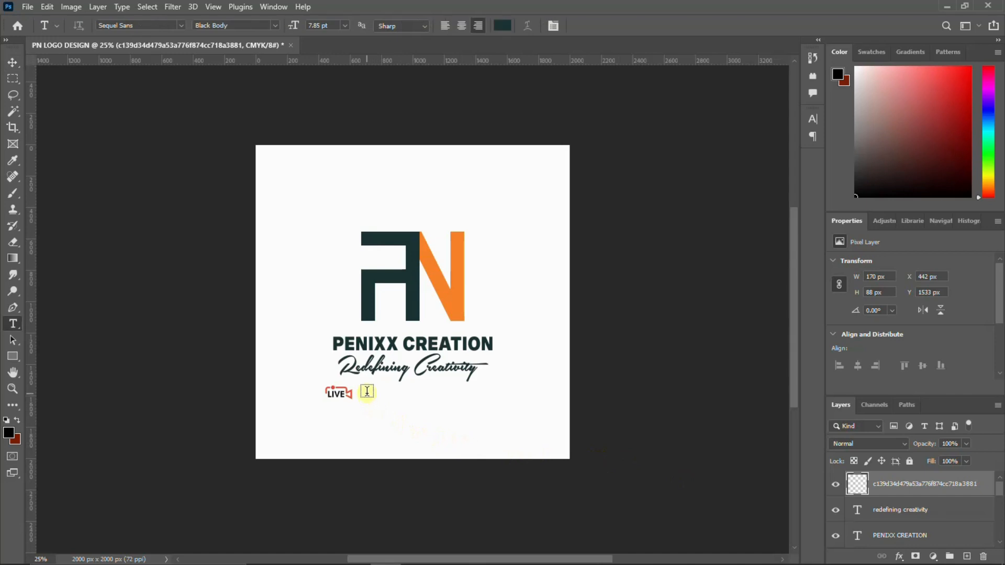
click(367, 392)
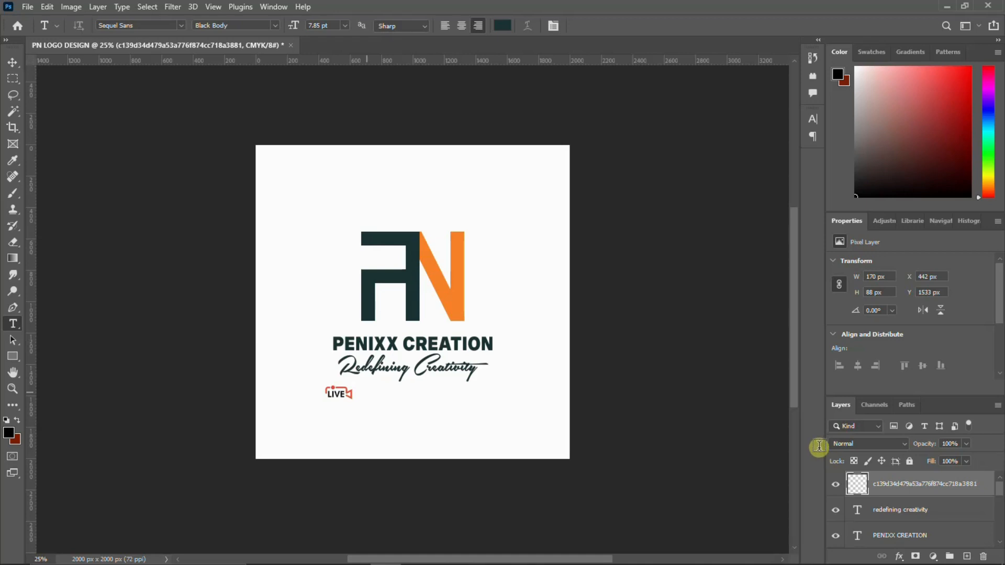
click(470, 388)
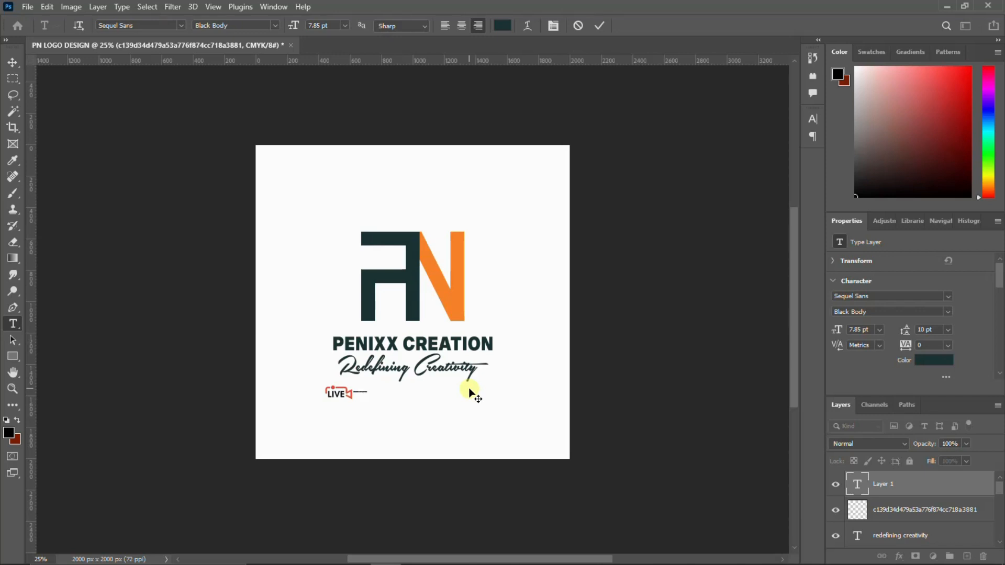
click(812, 120)
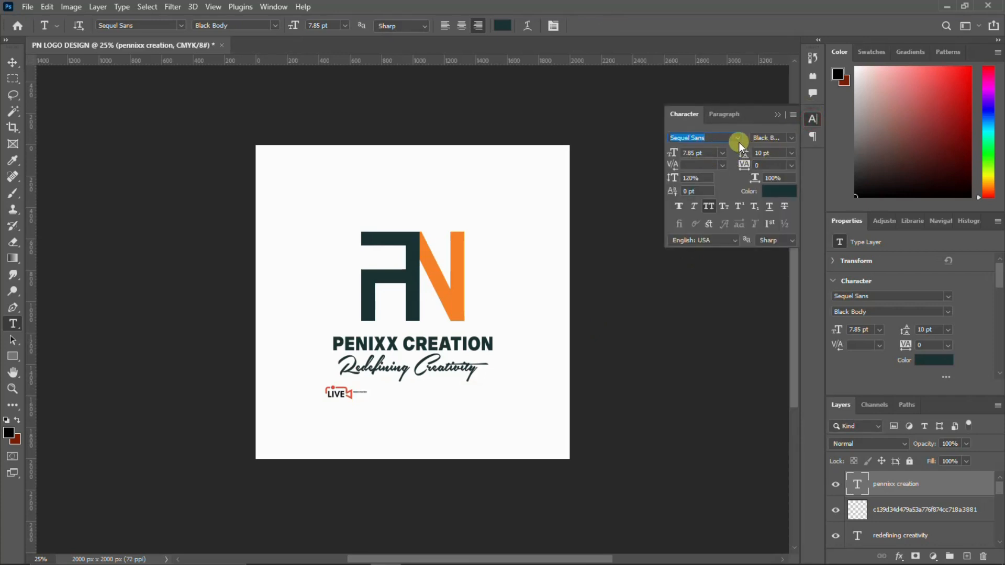
click(812, 118)
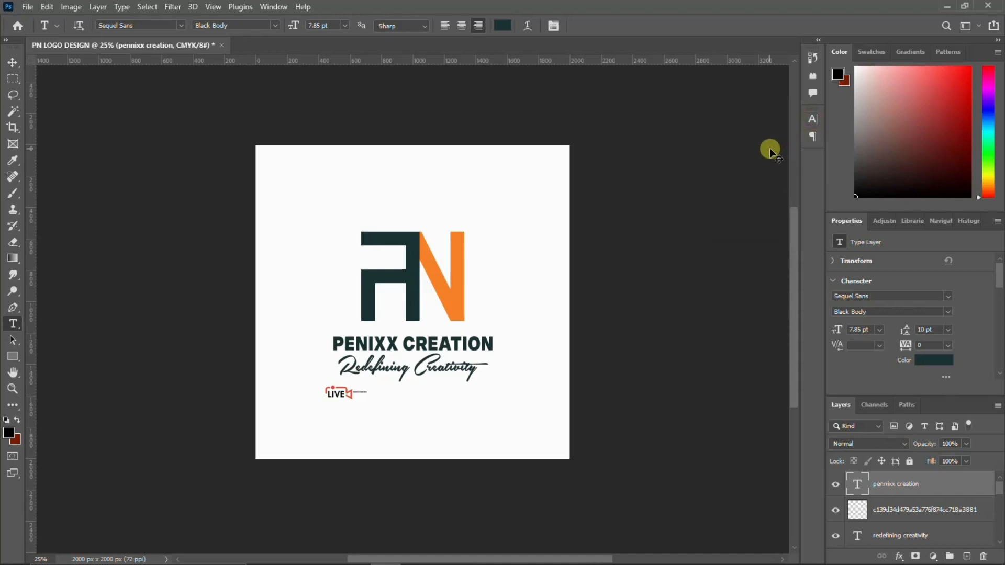
Enlarge the pennixx creation text to about 550% and position it level with the LIVE icon
key(ctrl+t)
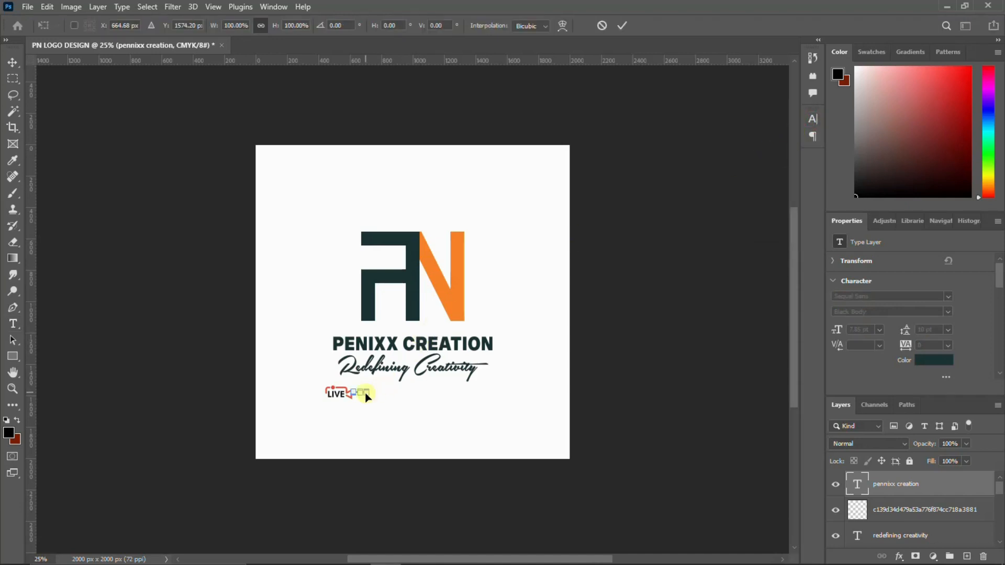
drag(366, 393, 415, 392)
key(Return)
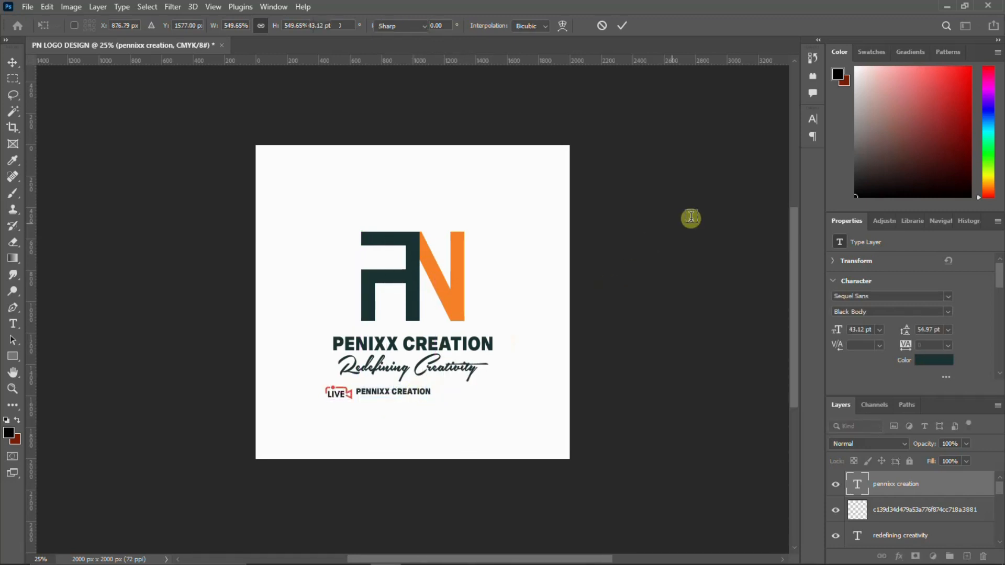
Turn off All Caps for the pennixx creation text and set its vertical scale to 100%
click(813, 118)
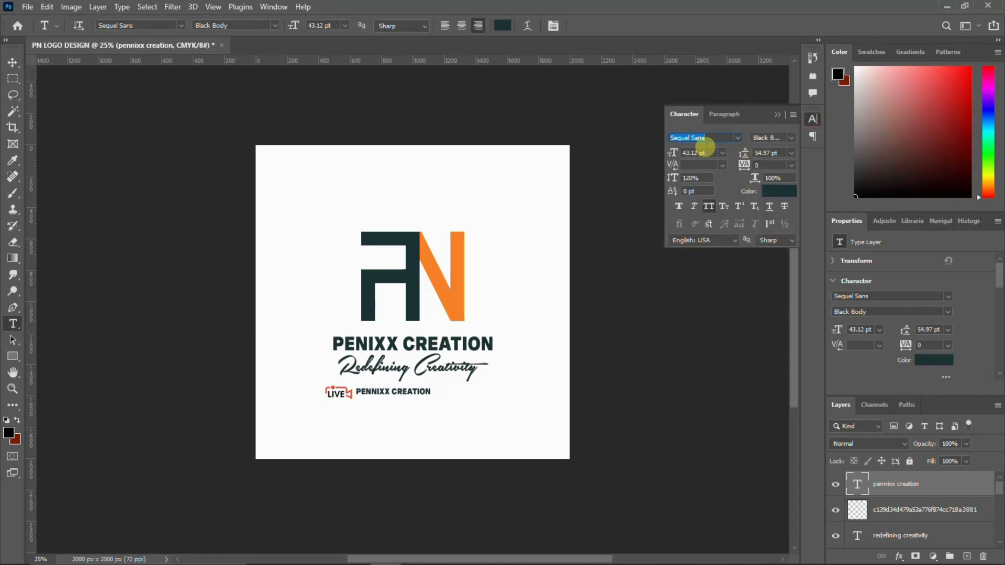
click(707, 207)
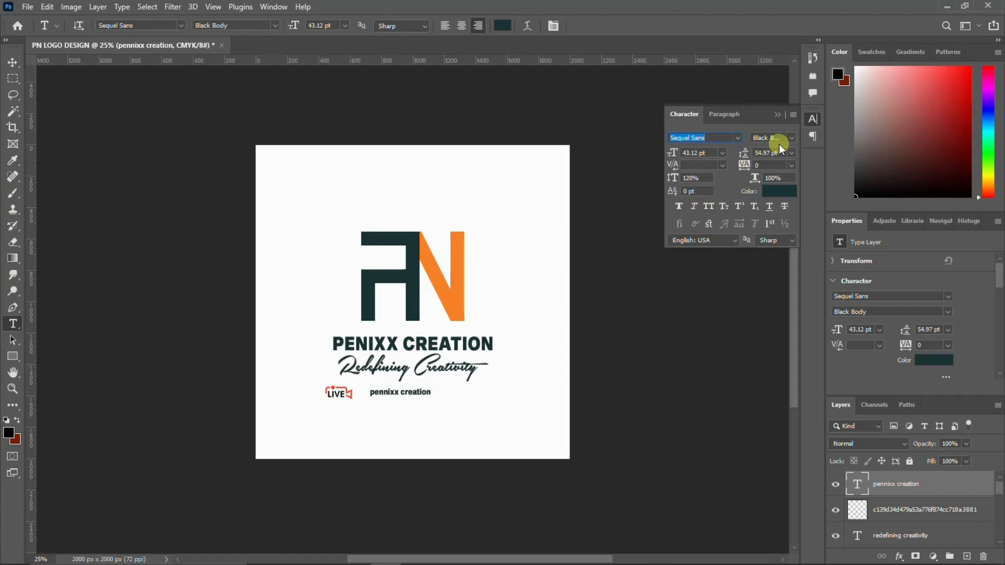
click(690, 177)
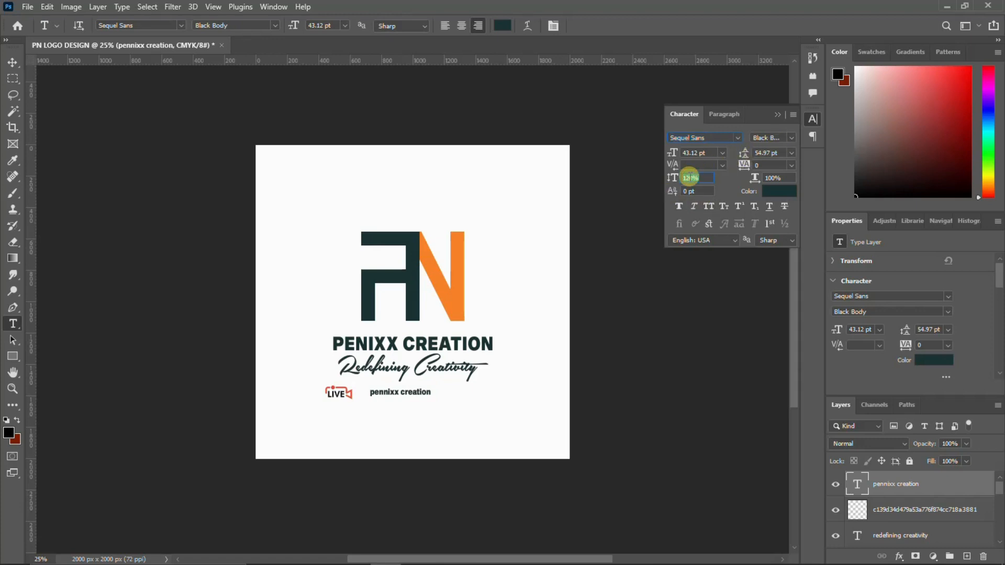
key(Return)
Set the pennixx creation text to the Semi Bold Body style at 55 pt
click(791, 140)
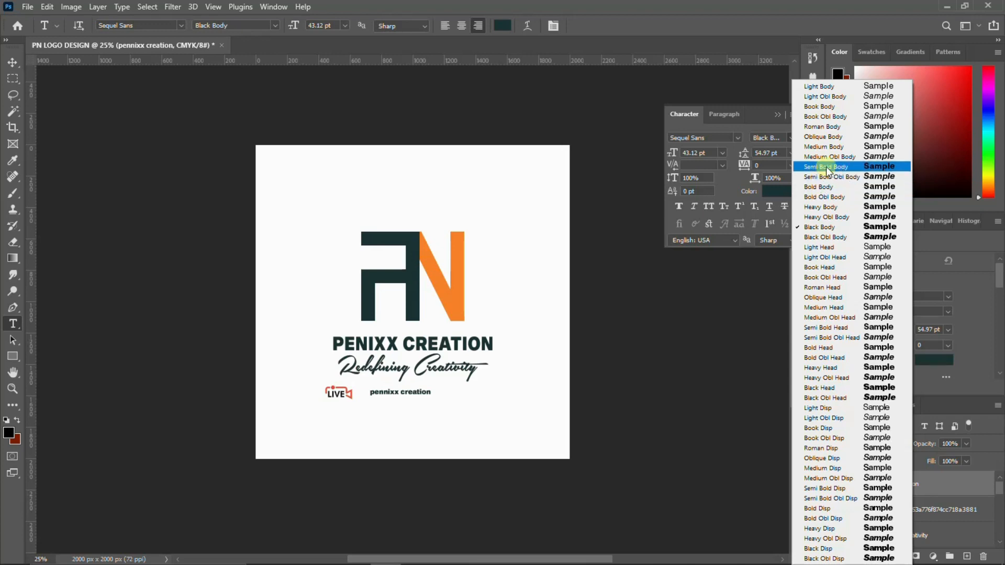
click(826, 166)
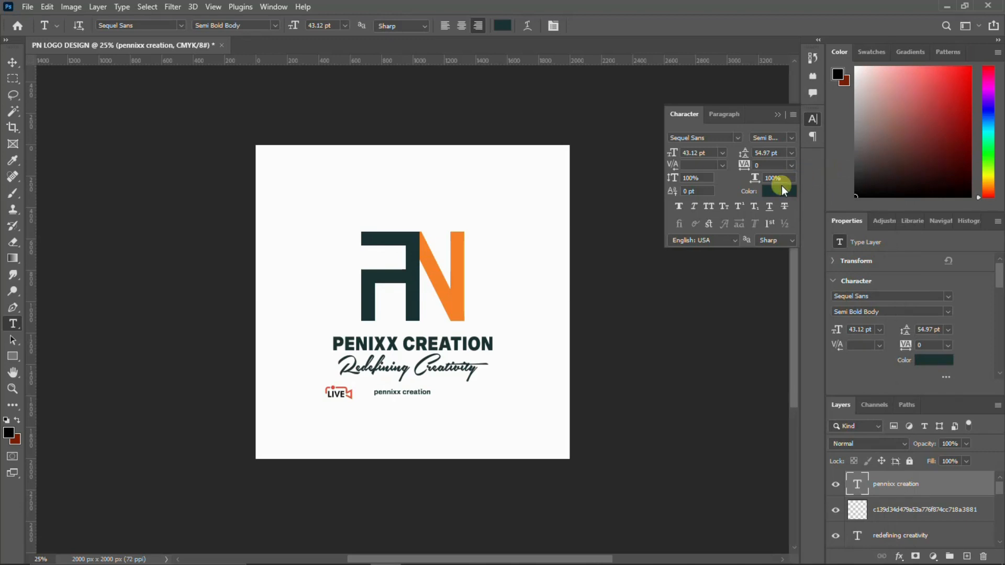
click(693, 153)
text(55pt)
key(Return)
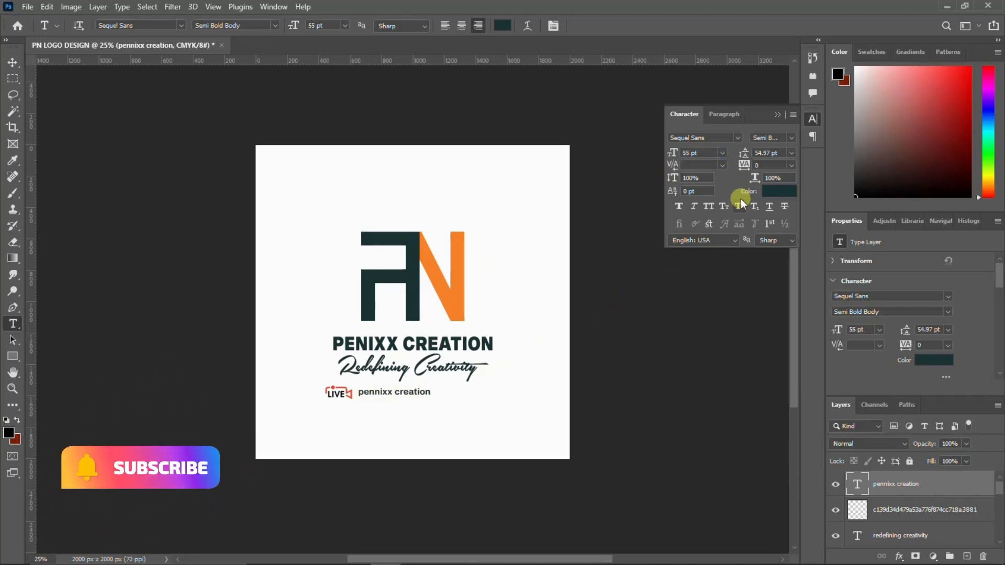
Set the tracking of the pennixx creation text to 100
click(748, 165)
text(10)
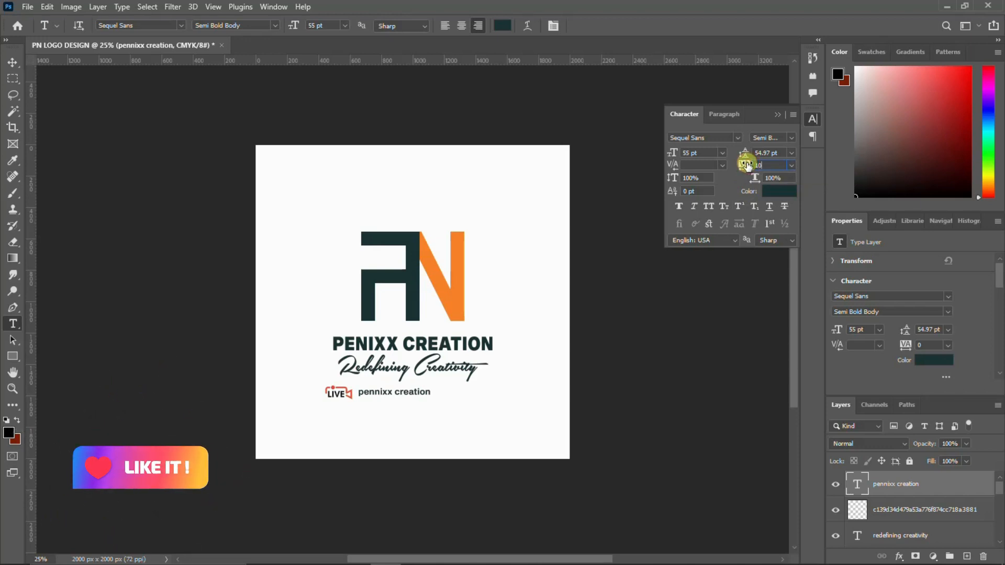
text(0)
key(Return)
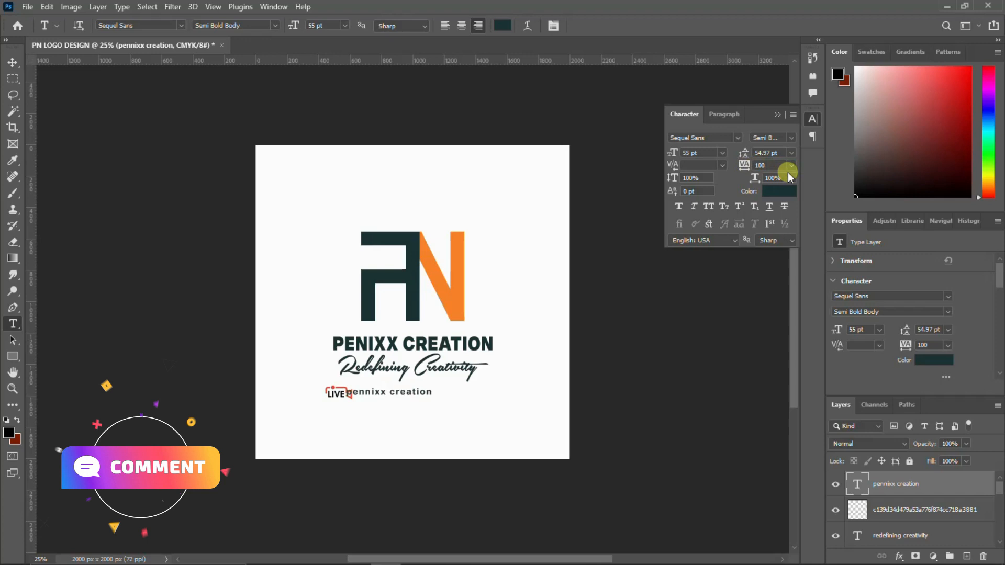
Space the pennixx creation text clear of the LIVE icon and move both together beneath the Redefining Creativity tagline
click(813, 119)
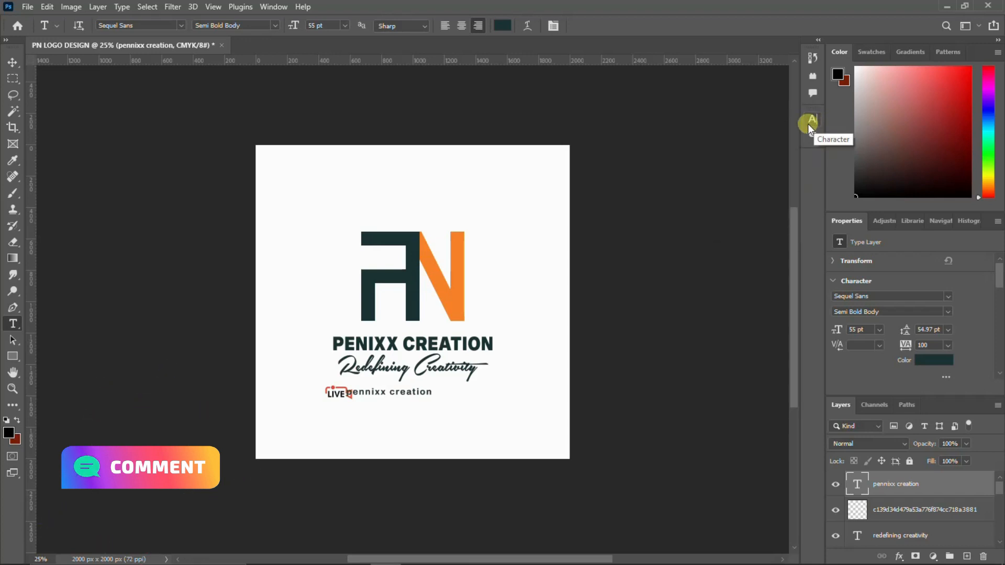
key(v)
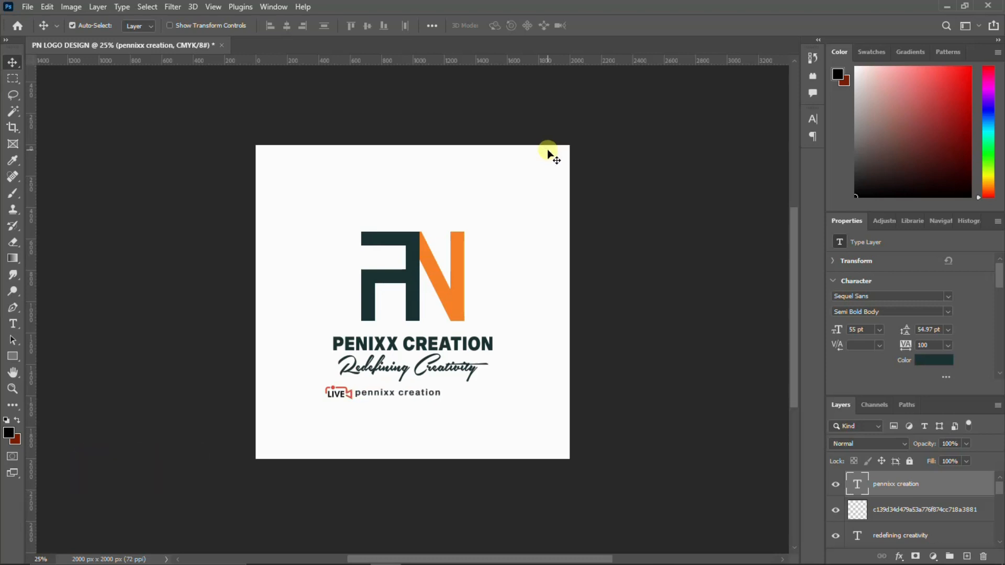
shift+click(890, 509)
key(ctrl+t)
drag(405, 391, 425, 390)
key(Return)
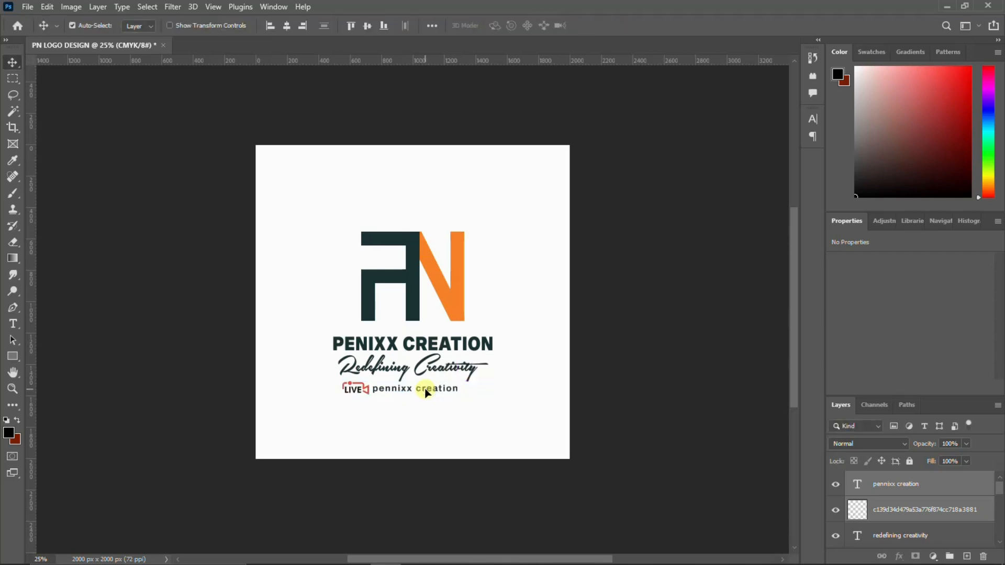
Nudge the LIVE icon and pennixx creation text slightly right and up to fine-tune their placement under the tagline
key(Right)
key(Right)
key(Right)
key(Right)
key(Right)
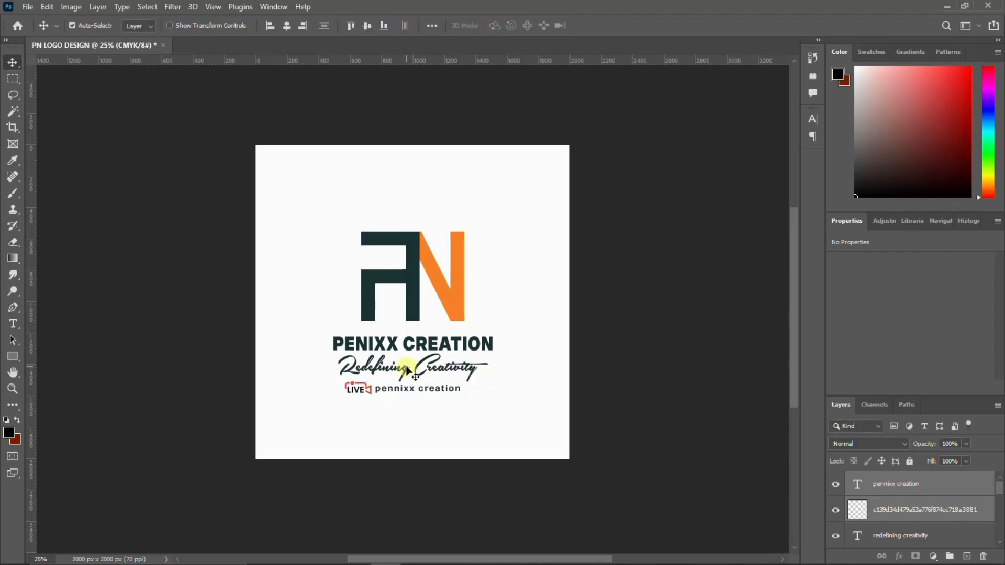
key(Up)
key(Up)
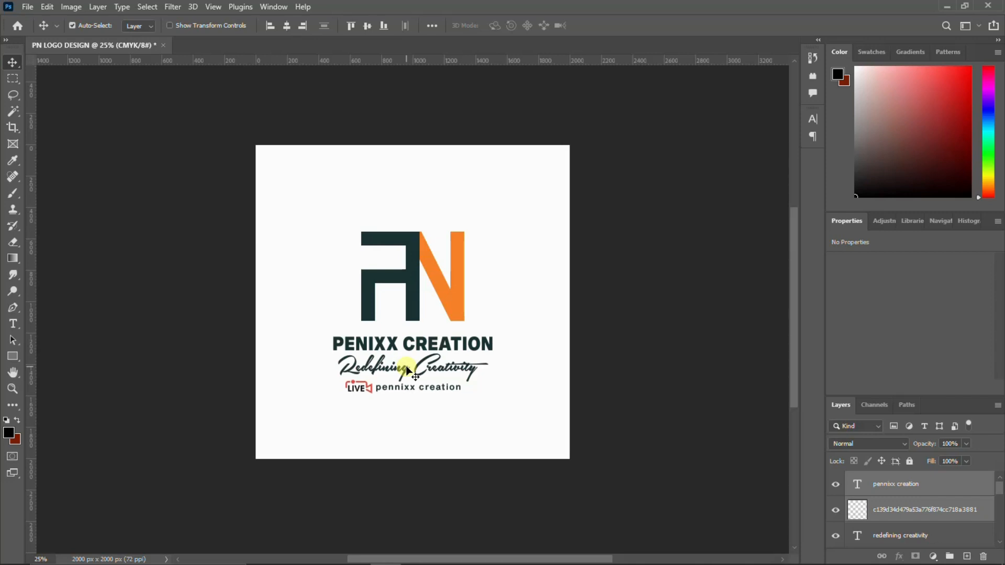
Group the redefining creativity and PENIXX CREATION text layers
scroll(869, 510, down, 1)
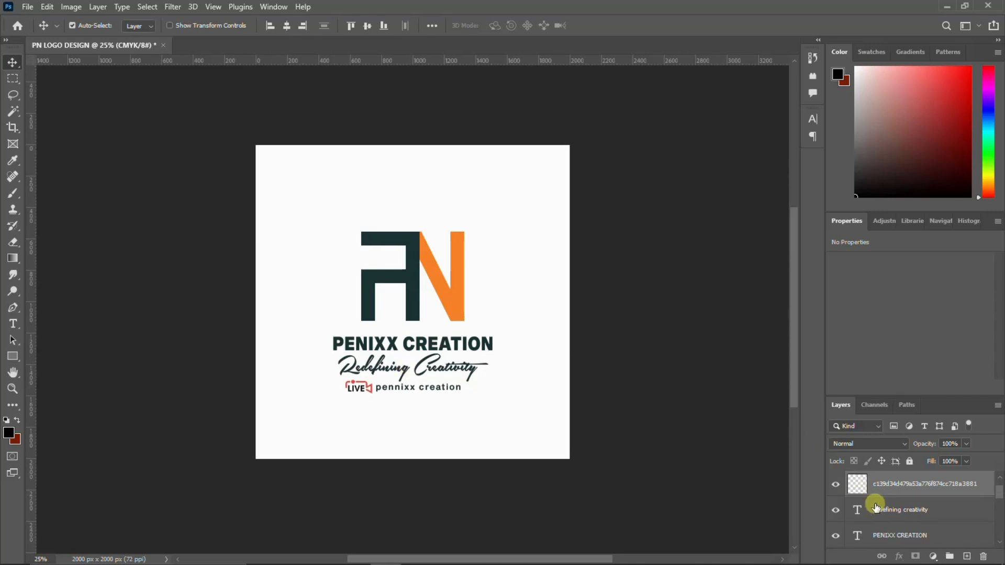
click(892, 507)
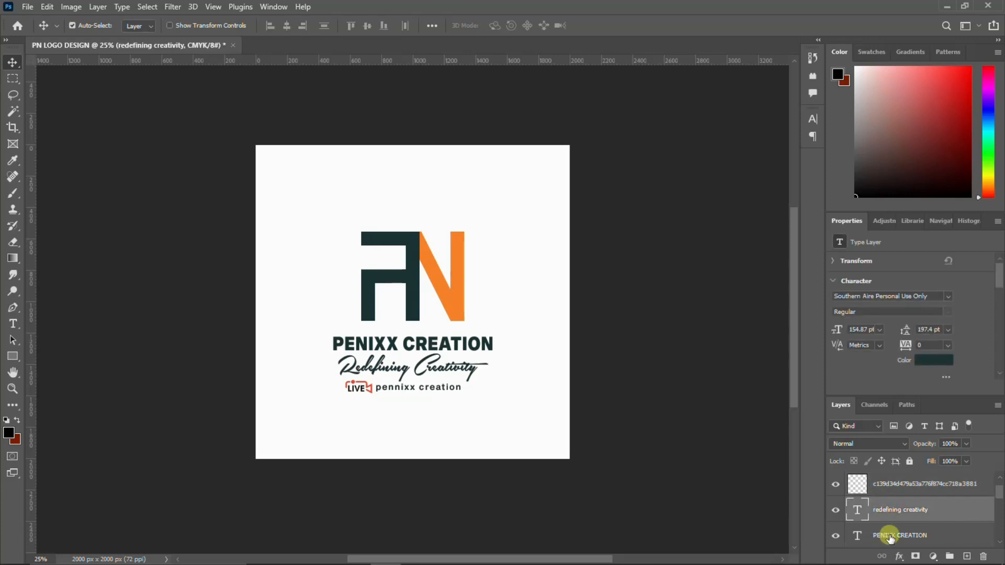
scroll(882, 532, down, 1)
shift+click(888, 512)
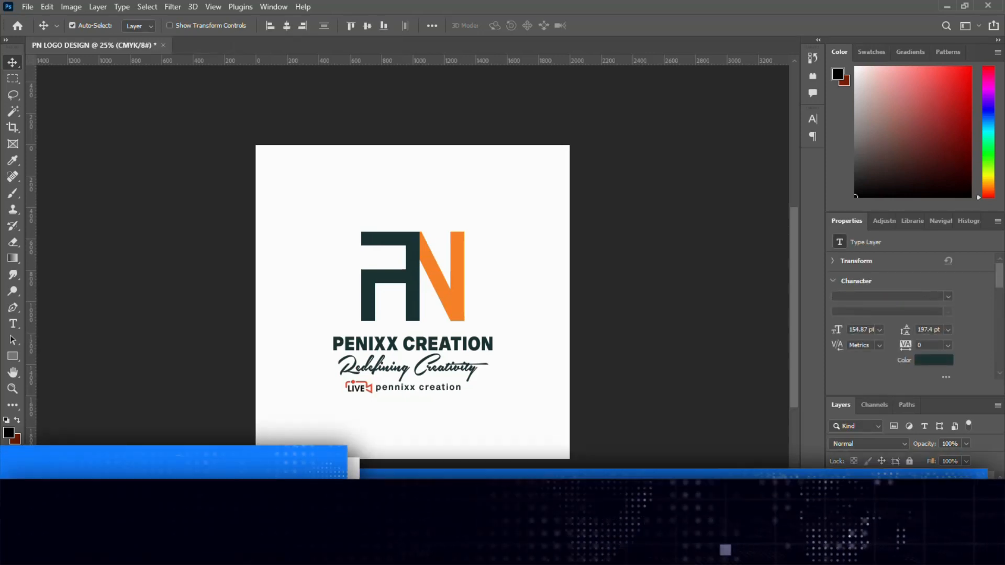
key(ctrl+g)
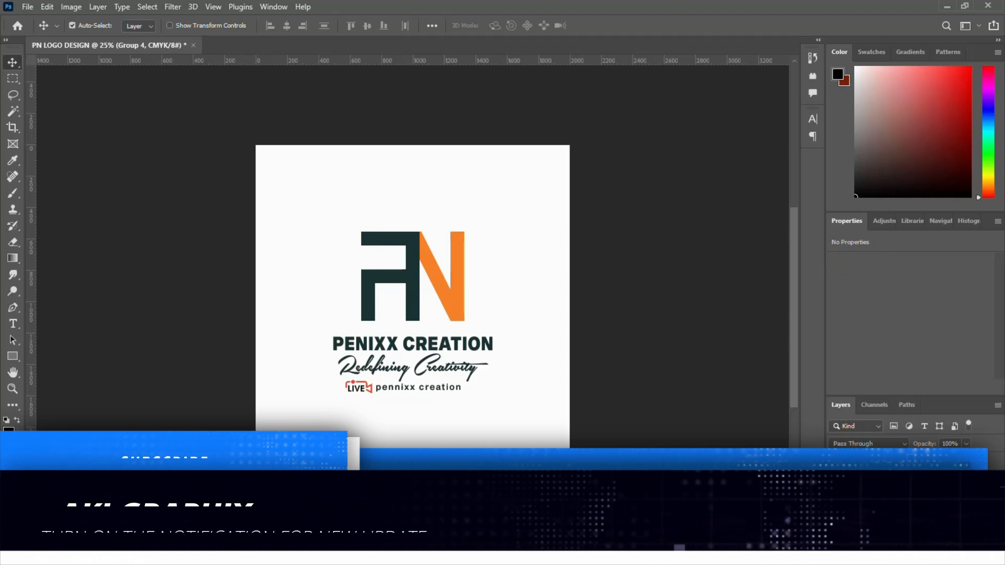
Group the LIVE icon layer with the pennixx creation text layer
click(890, 510)
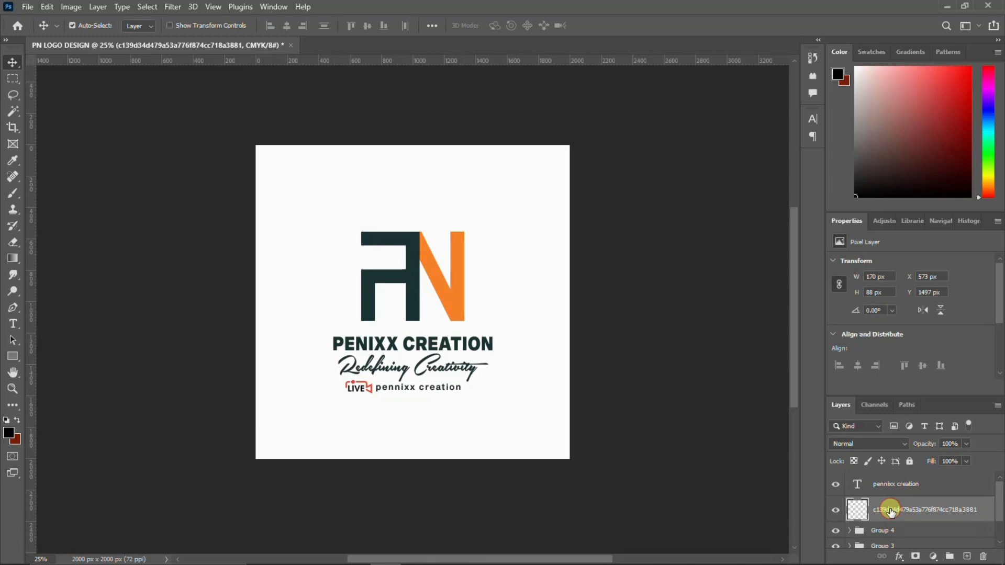
shift+click(890, 487)
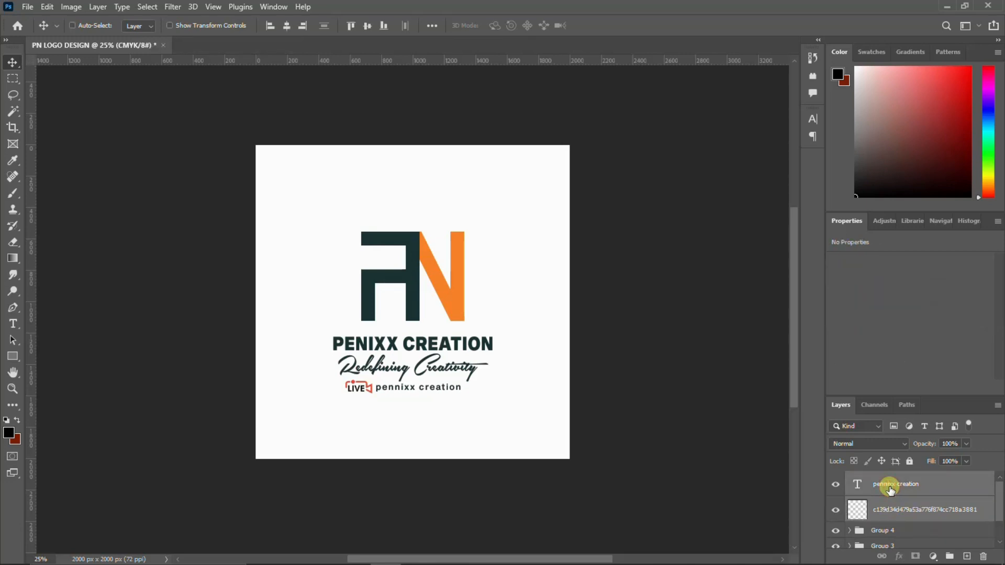
key(ctrl+g)
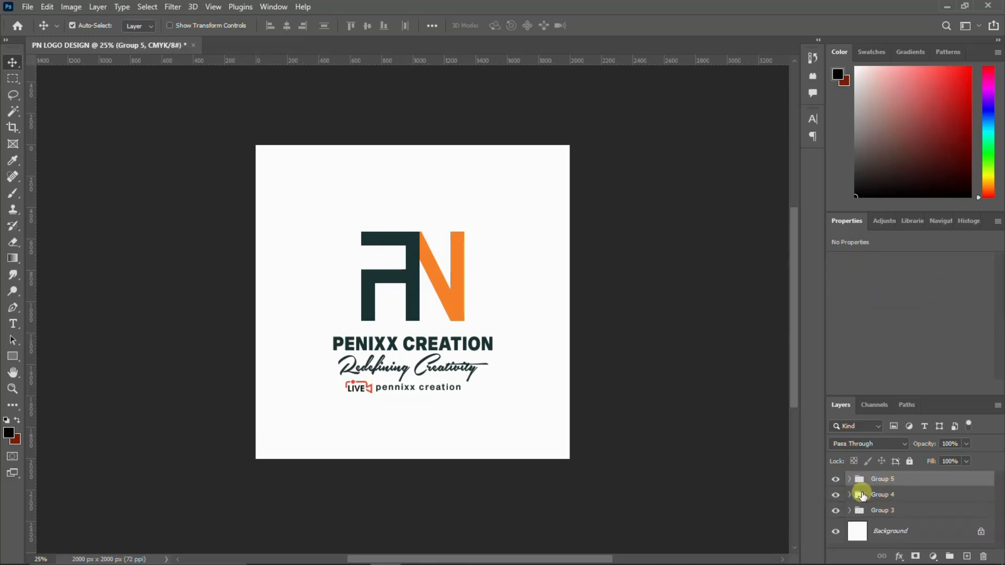
Combine the three logo groups into one group and centre it on the canvas
shift+click(880, 511)
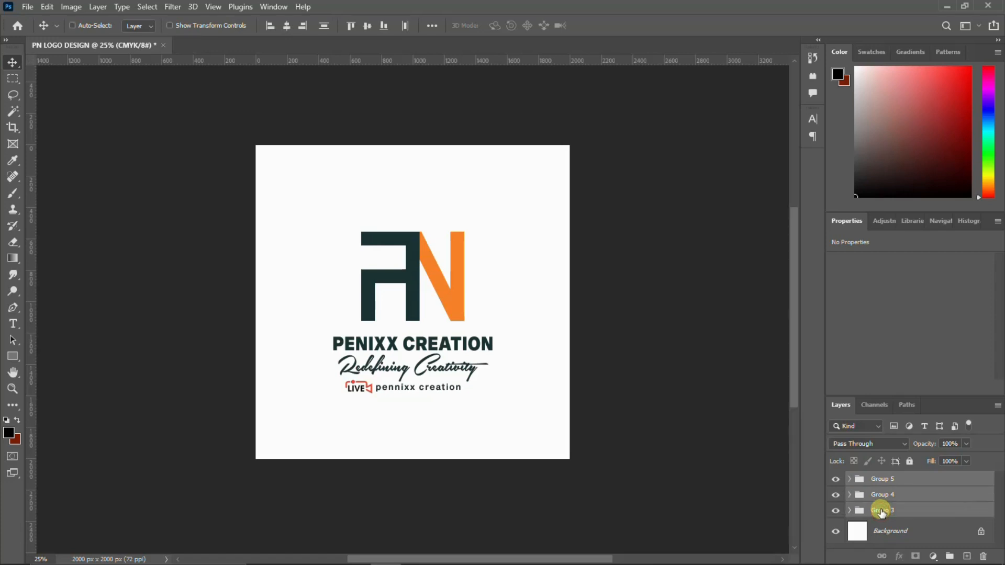
key(ctrl+g)
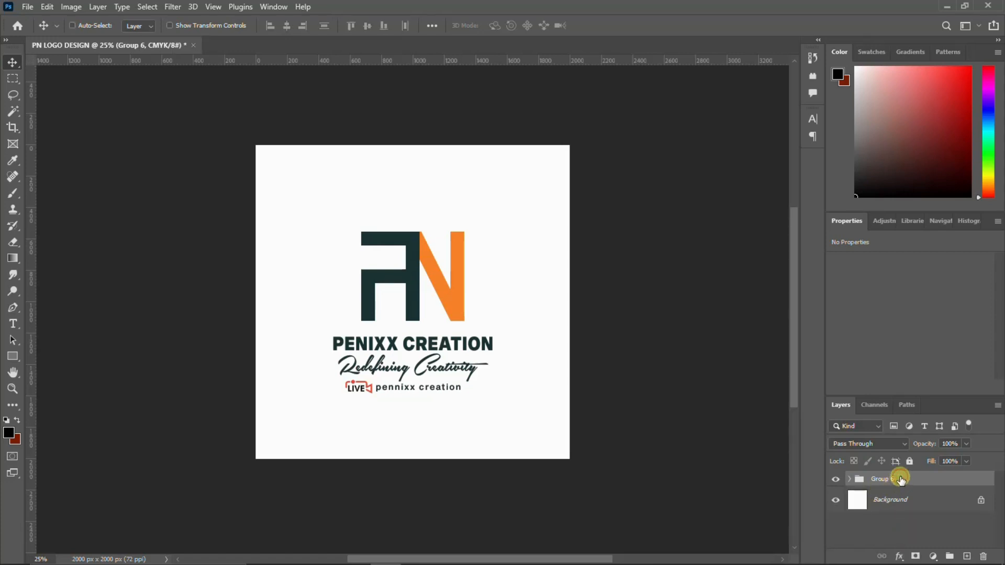
key(ctrl+a)
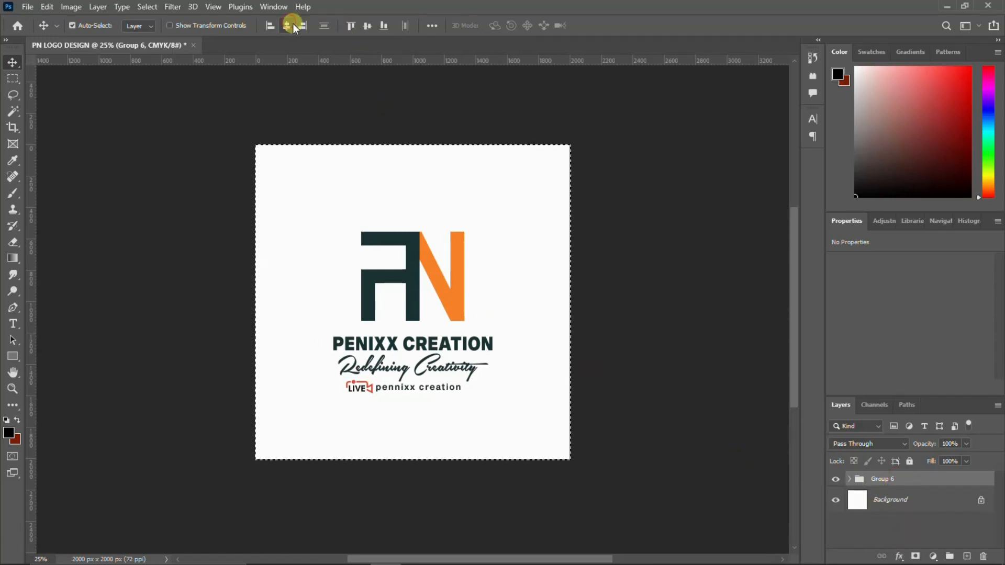
click(368, 26)
key(ctrl+d)
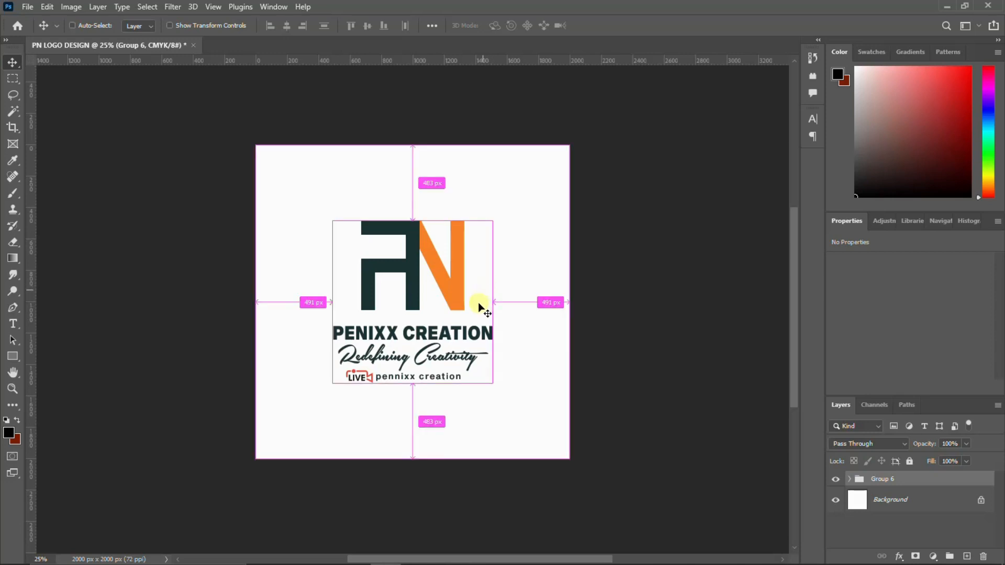
Save a Photoshop-format copy to the Desktop as PN LOGO DESIGN 2 with Maximize Compatibility on
key(ctrl+s)
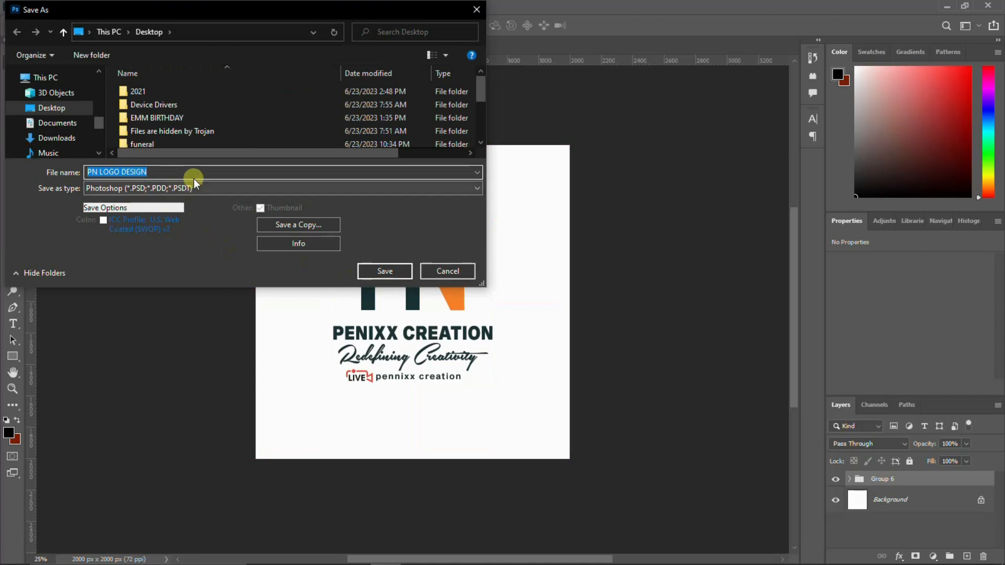
click(320, 227)
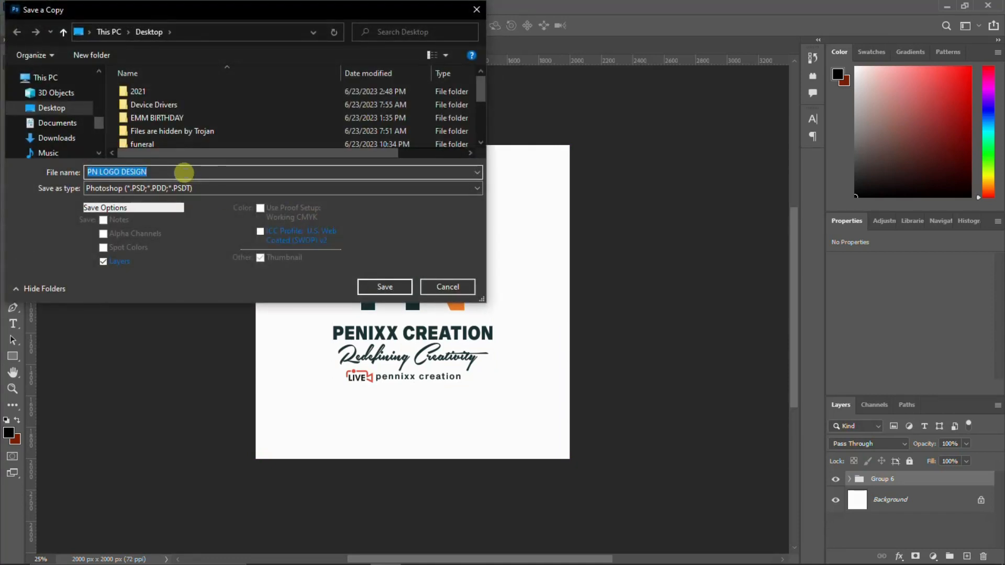
click(59, 109)
click(395, 288)
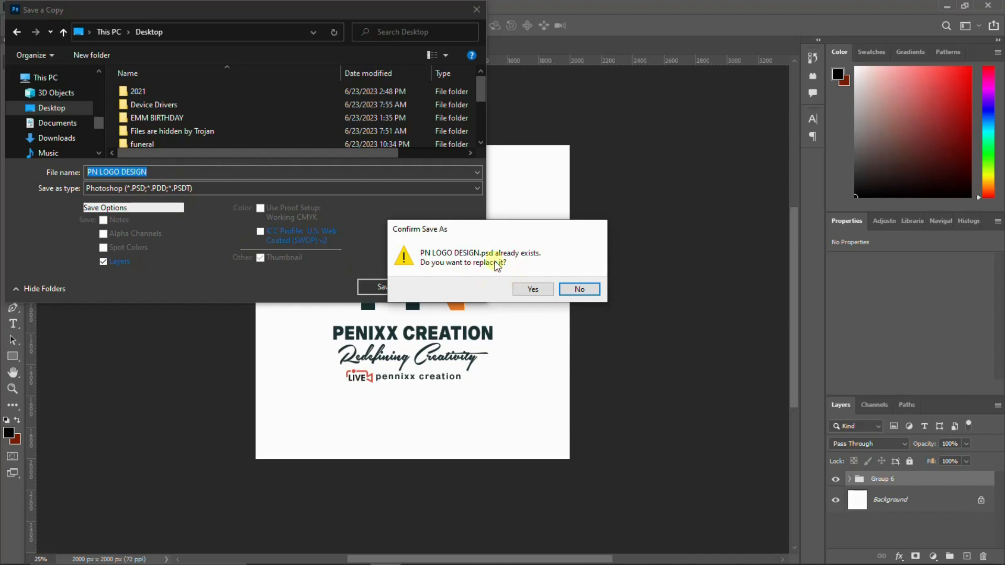
click(579, 288)
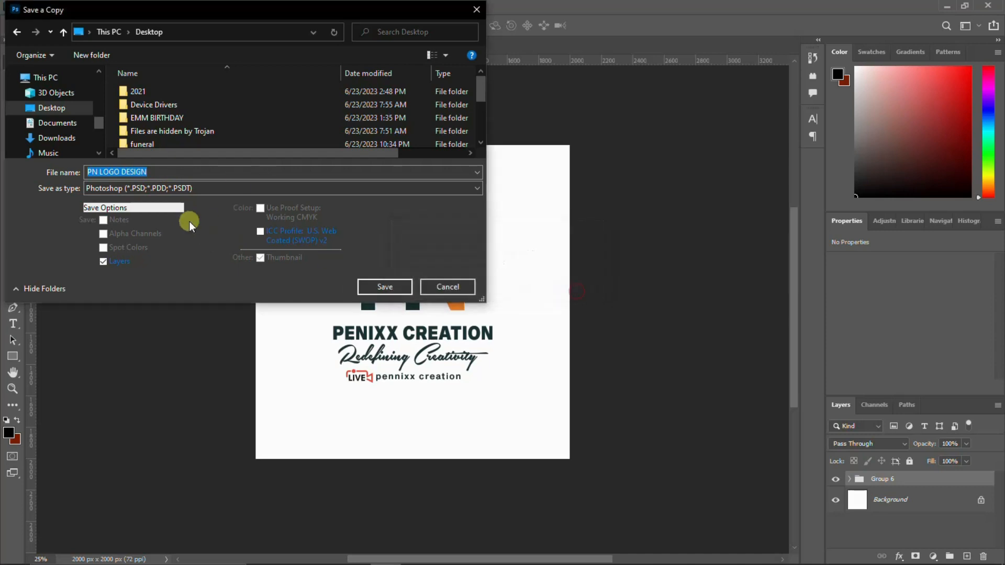
click(164, 173)
text(2)
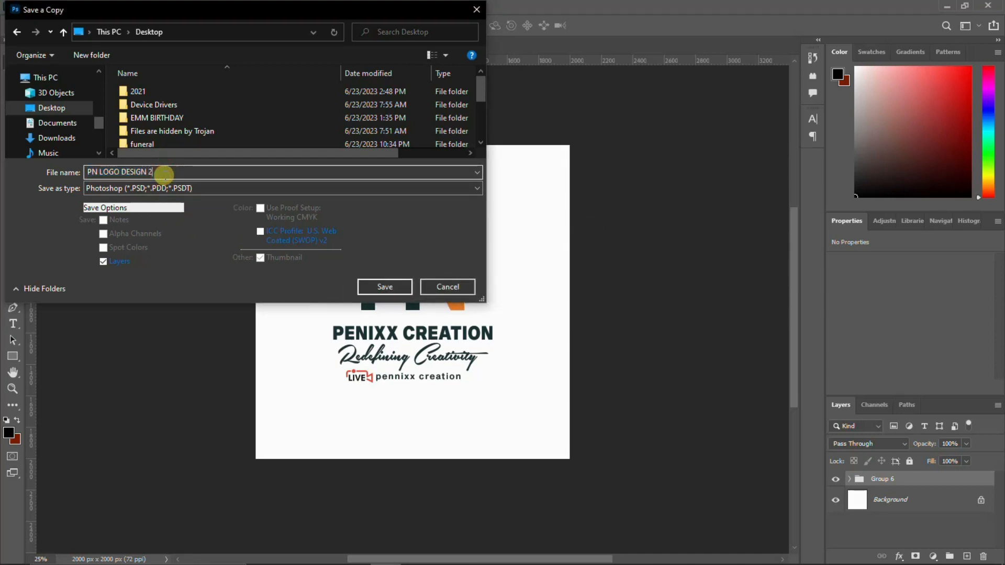
click(52, 108)
click(384, 287)
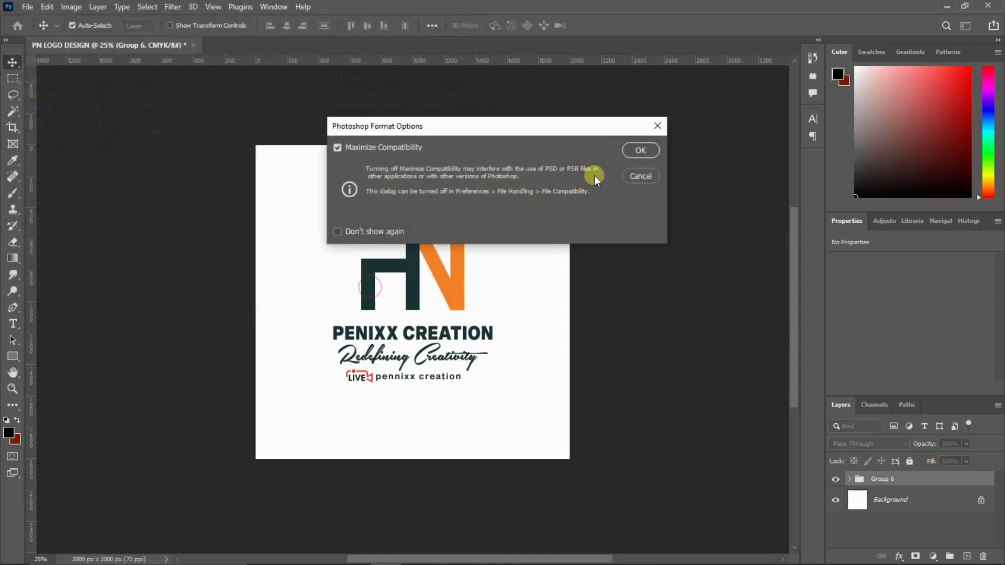
click(643, 150)
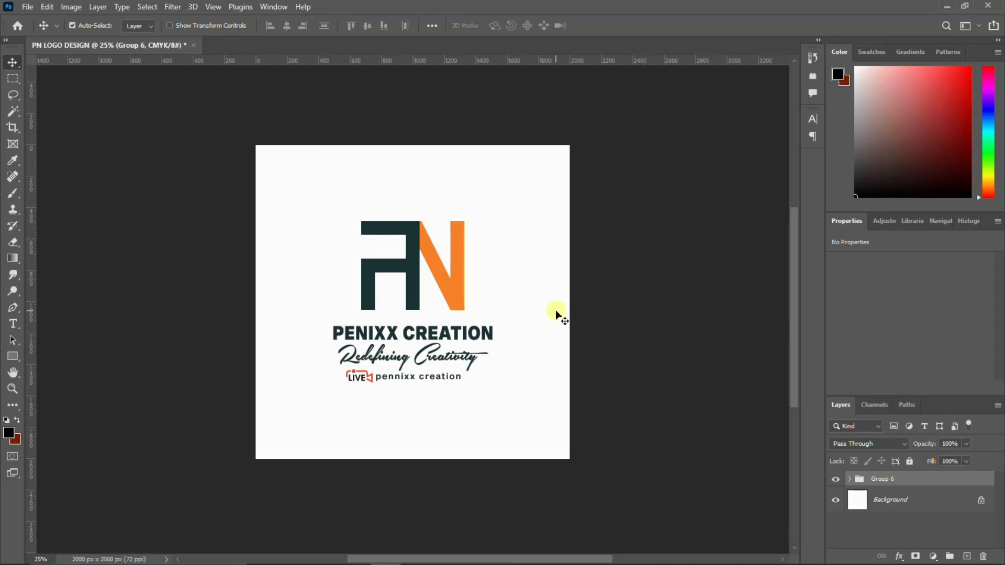
Save a JPEG copy named PN LOGO DESIGN to the Desktop at quality 12 (Maximum) with the Baseline ("Standard") format
key(ctrl+shift+s)
click(203, 189)
click(204, 189)
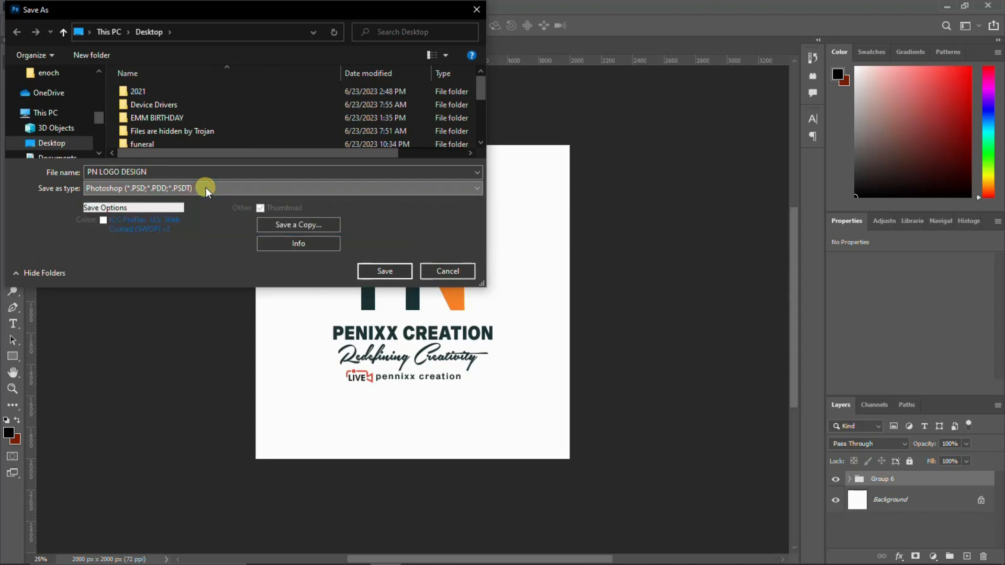
click(312, 229)
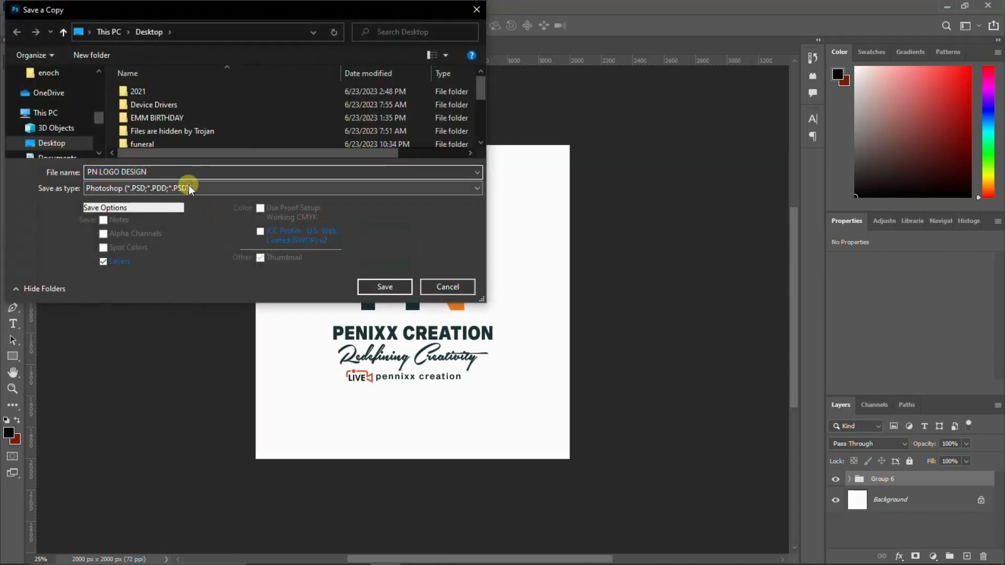
click(188, 188)
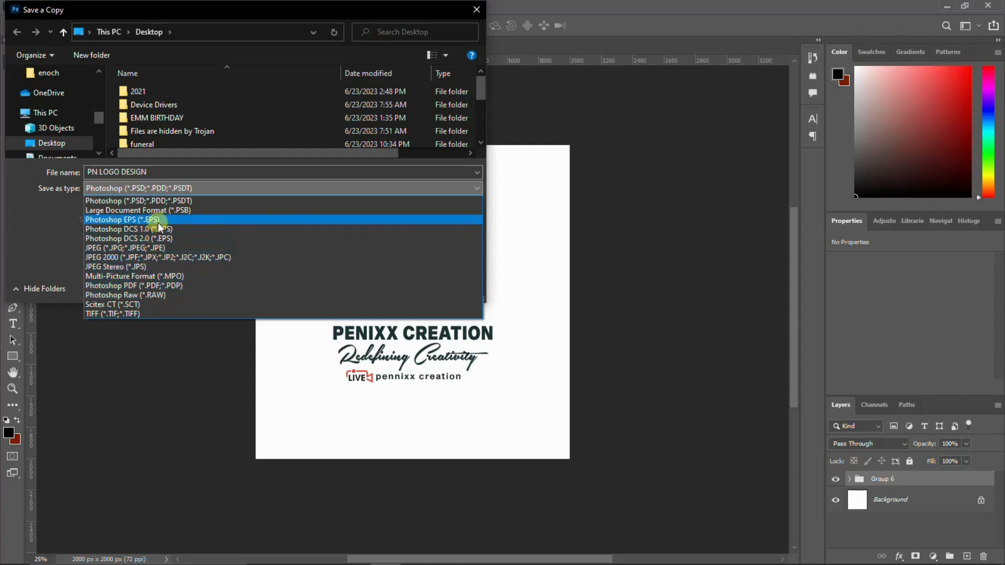
click(154, 249)
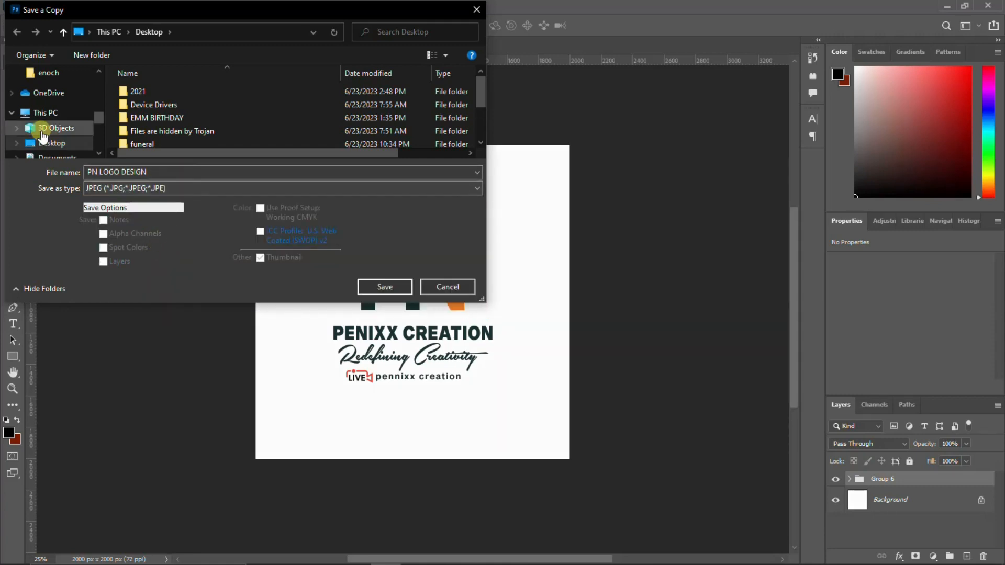
scroll(194, 142, down, 2)
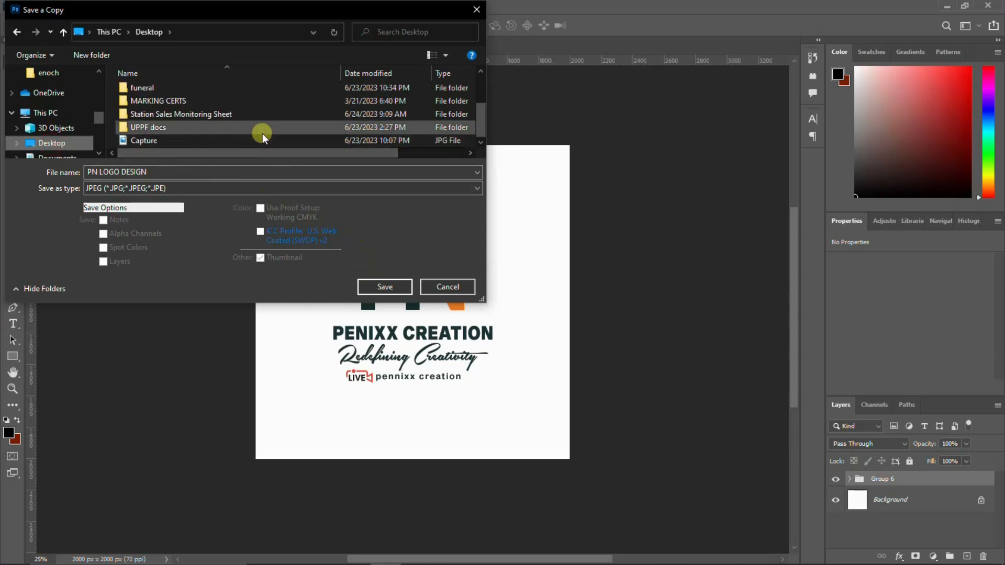
click(391, 288)
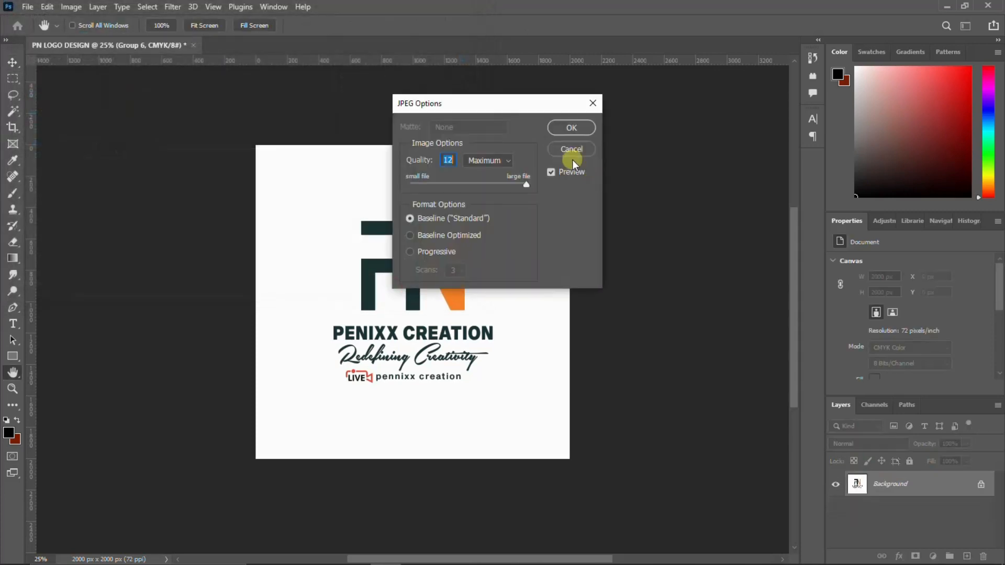
click(572, 127)
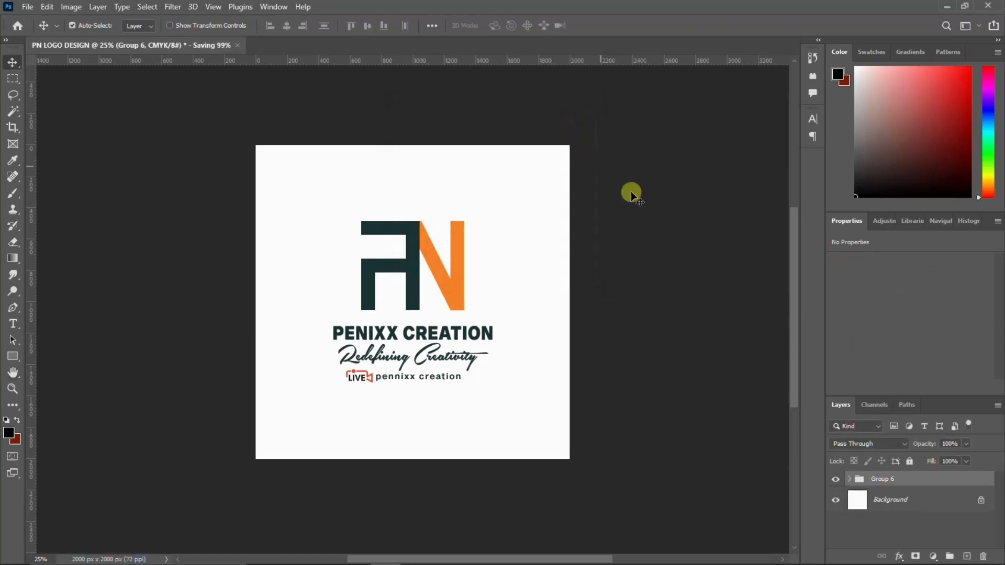